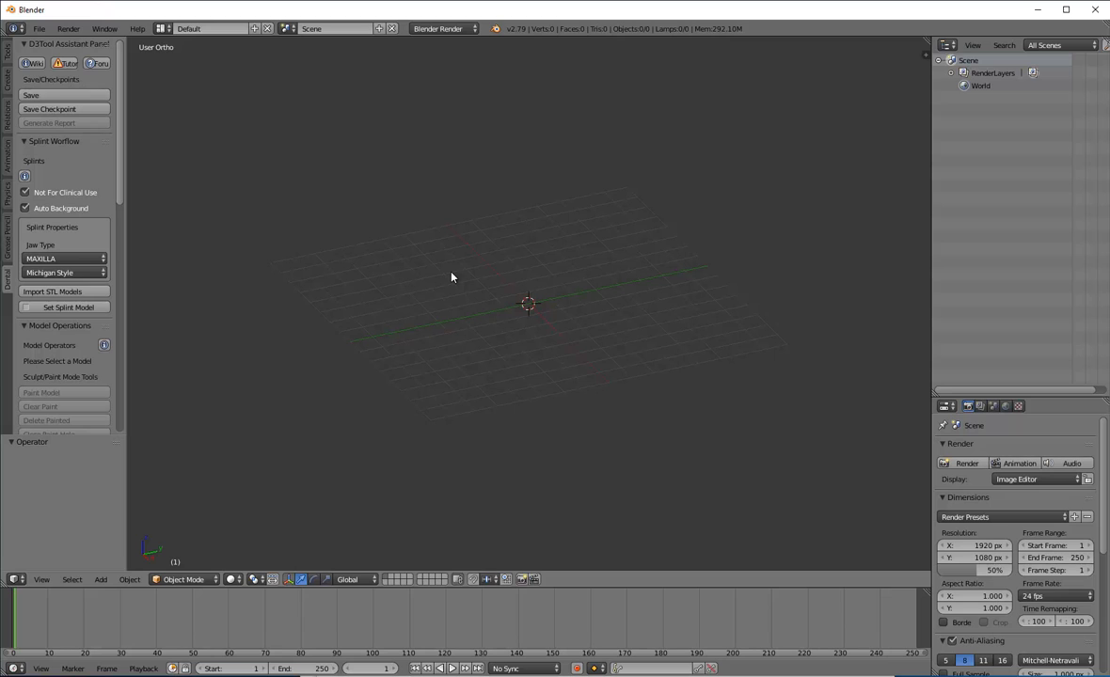
Import MandibularAnatomy.stl and MaxillaryAnatomy.stl together from the Occlusal Guard Demp folder on the Desktop.
{"action": "left_click", "coordinate": [72, 291]}
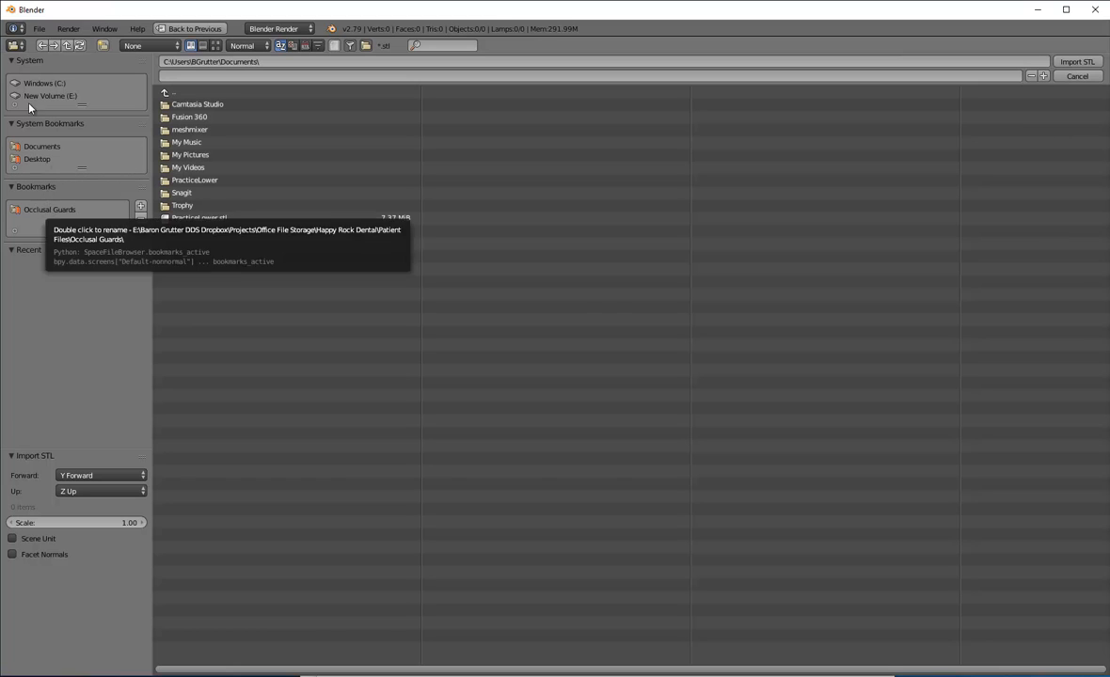
{"action": "left_click", "coordinate": [34, 158]}
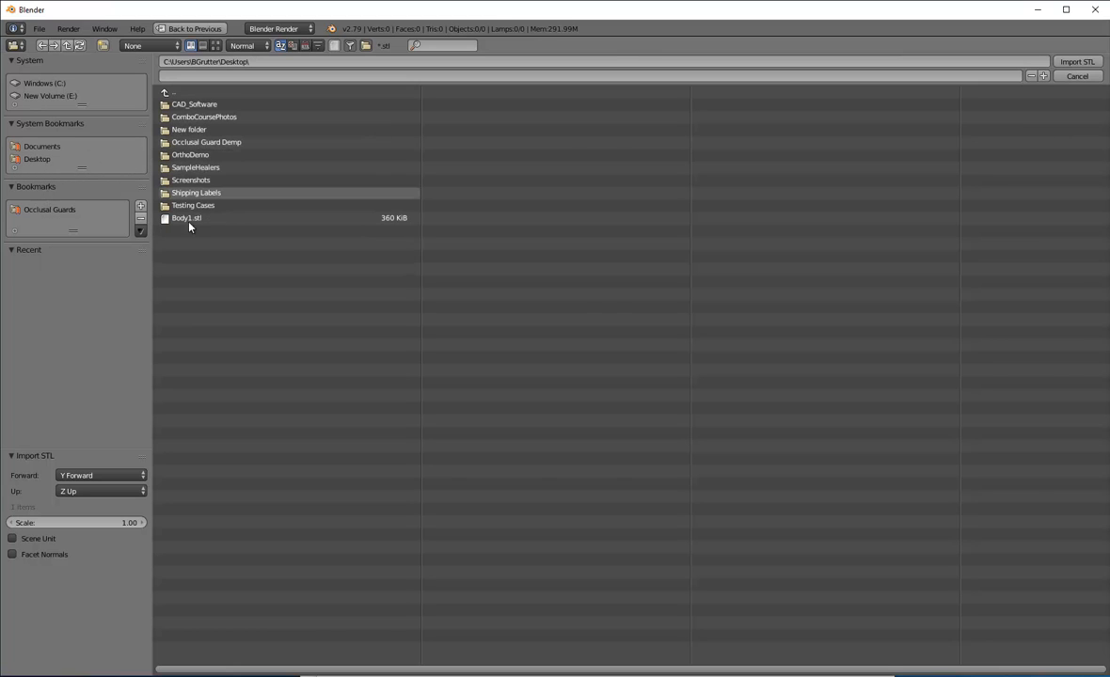
{"action": "left_click", "coordinate": [188, 142]}
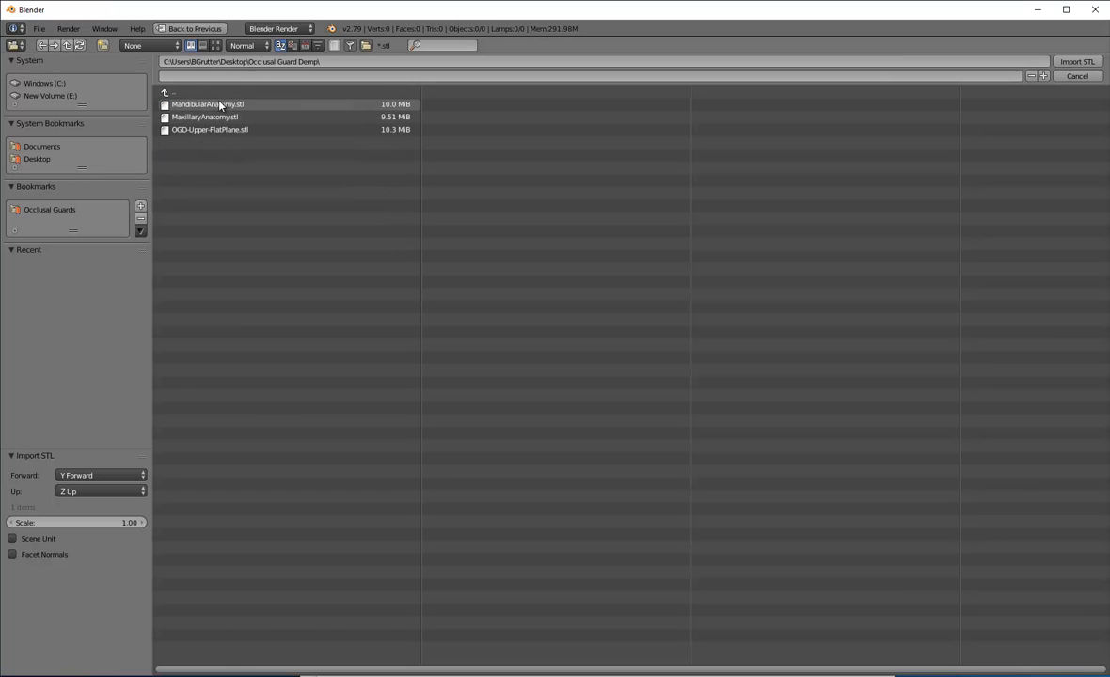
{"action": "left_click", "coordinate": [218, 104]}
{"action": "left_click", "coordinate": [217, 117], "text": "ctrl"}
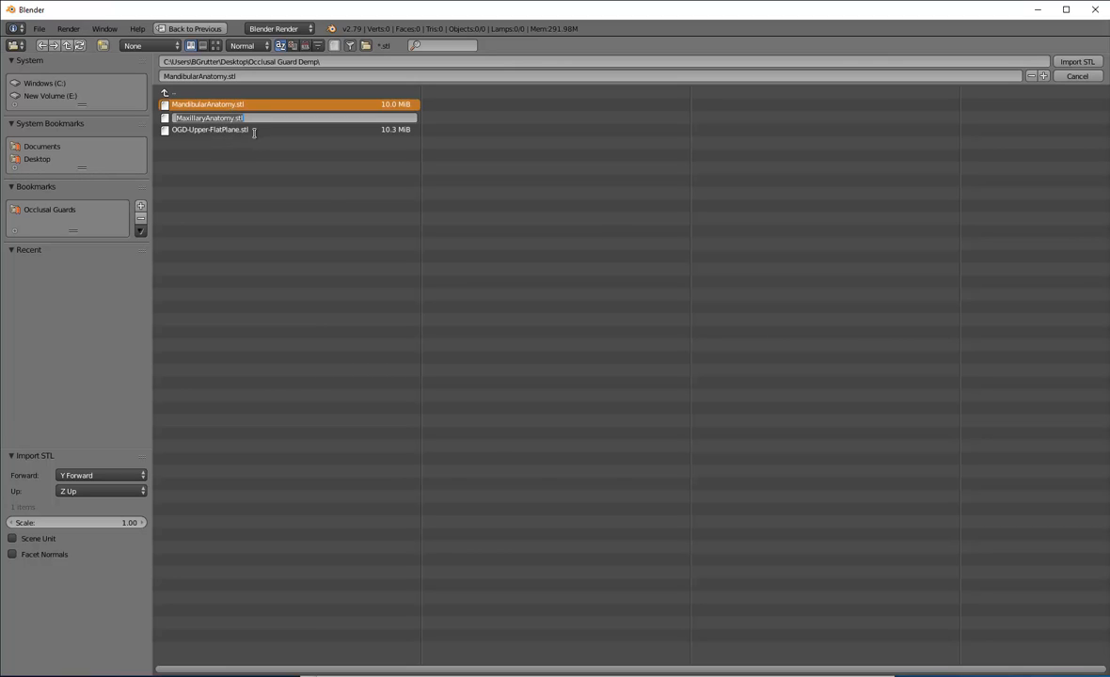
{"action": "left_click", "coordinate": [311, 168]}
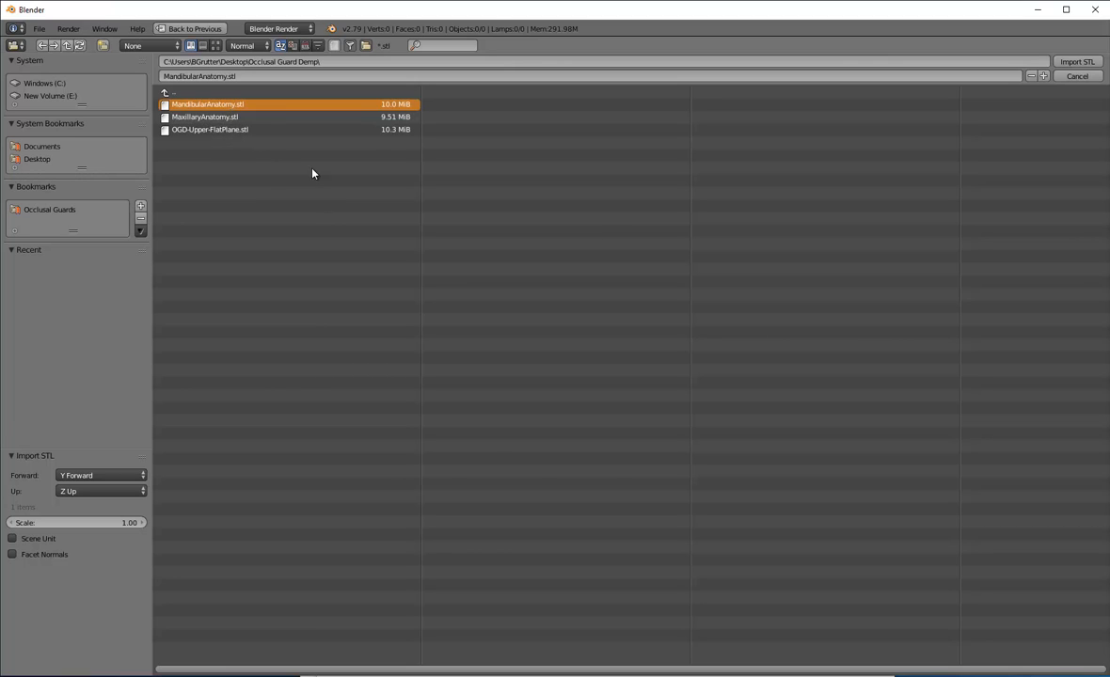
{"action": "left_click", "coordinate": [230, 118], "text": "shift"}
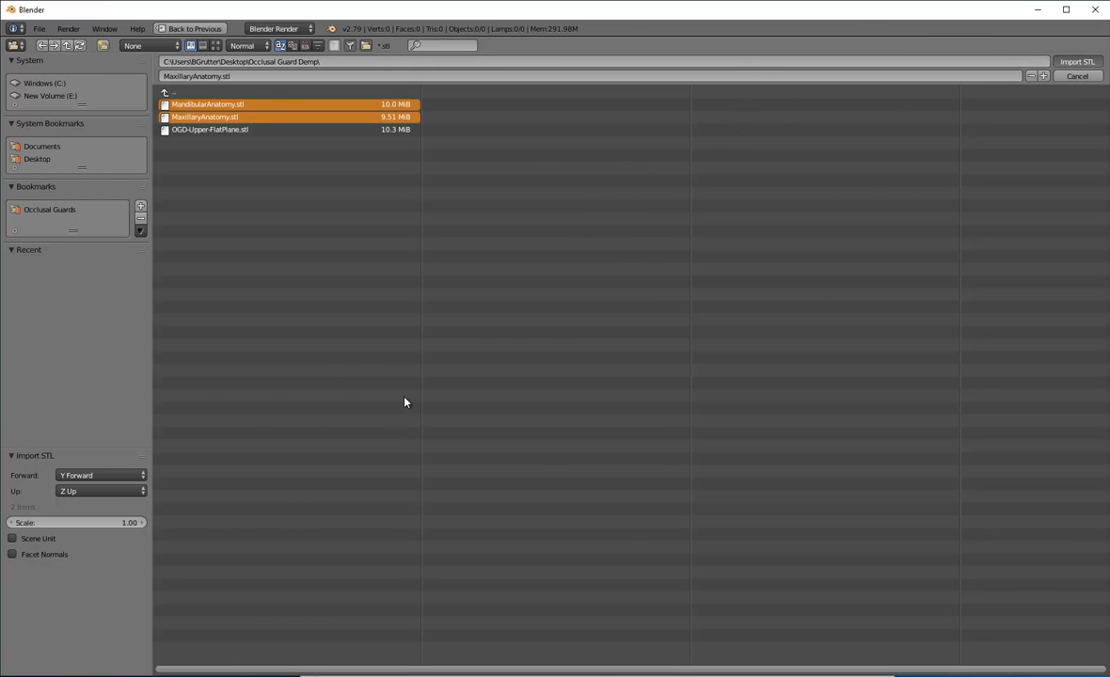
Set the upper (maxillary) arch as the splint model.
{"action": "scroll", "coordinate": [528, 489], "scroll_direction": "up", "scroll_amount": 4}
{"action": "scroll", "coordinate": [530, 495], "scroll_direction": "down", "scroll_amount": 10}
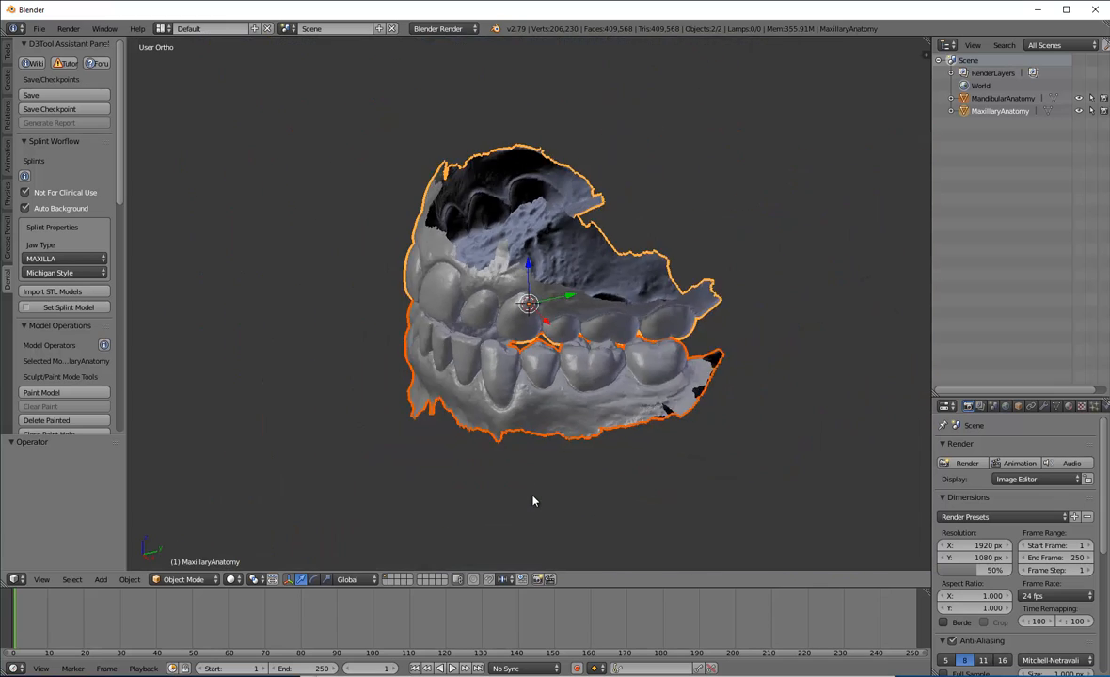
{"action": "scroll", "coordinate": [532, 502], "scroll_direction": "down", "scroll_amount": 2}
{"action": "scroll", "coordinate": [544, 469], "scroll_direction": "up", "scroll_amount": 5}
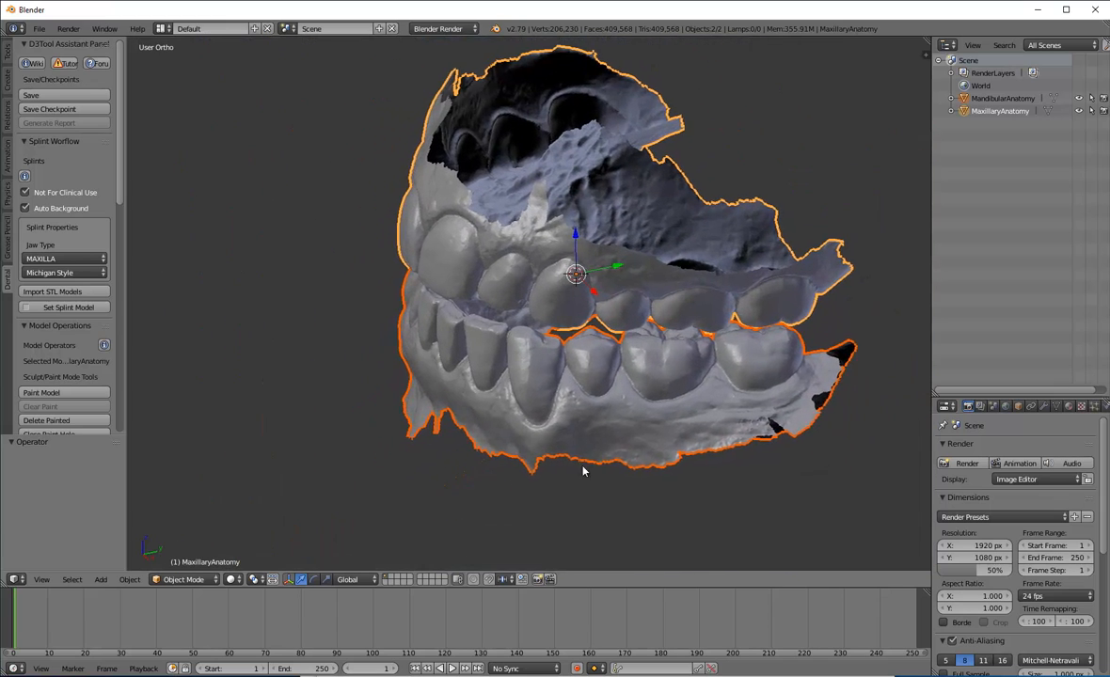
{"action": "middle_click_drag", "start_coordinate": [582, 471], "coordinate": [564, 310]}
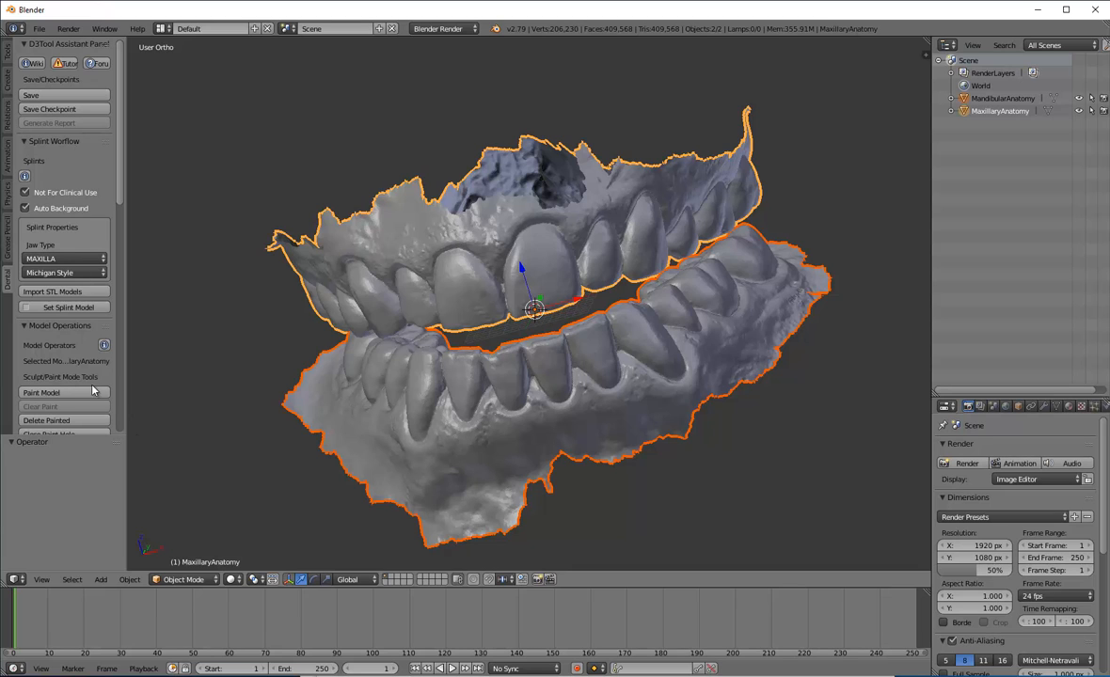
{"action": "left_click", "coordinate": [94, 306]}
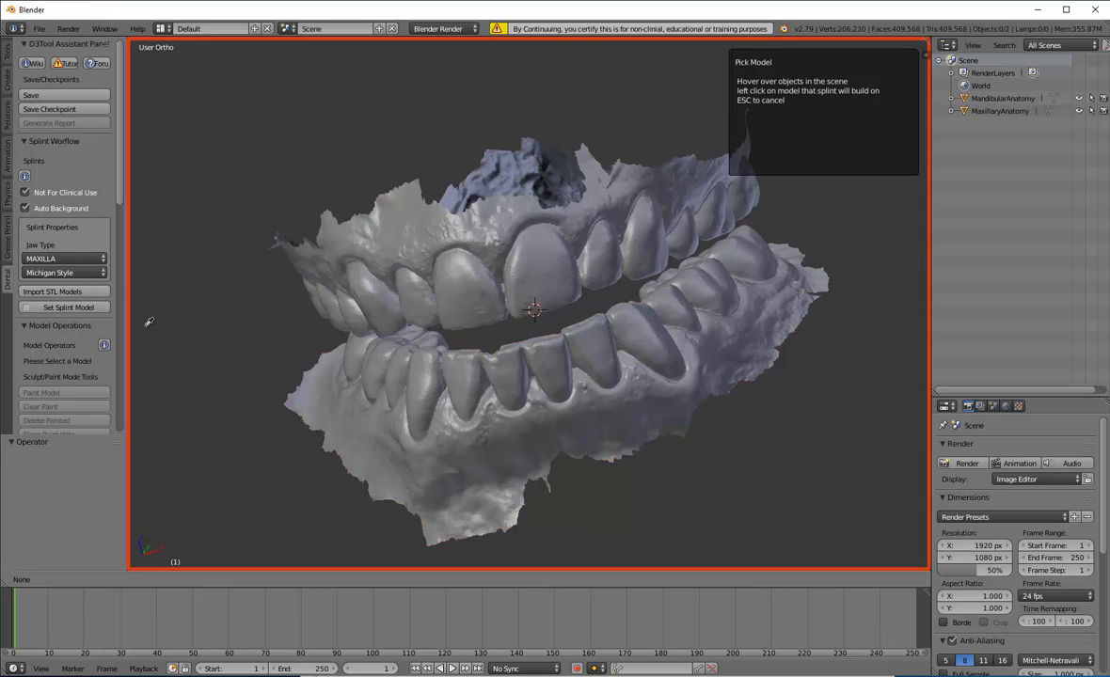
{"action": "left_click", "coordinate": [487, 271]}
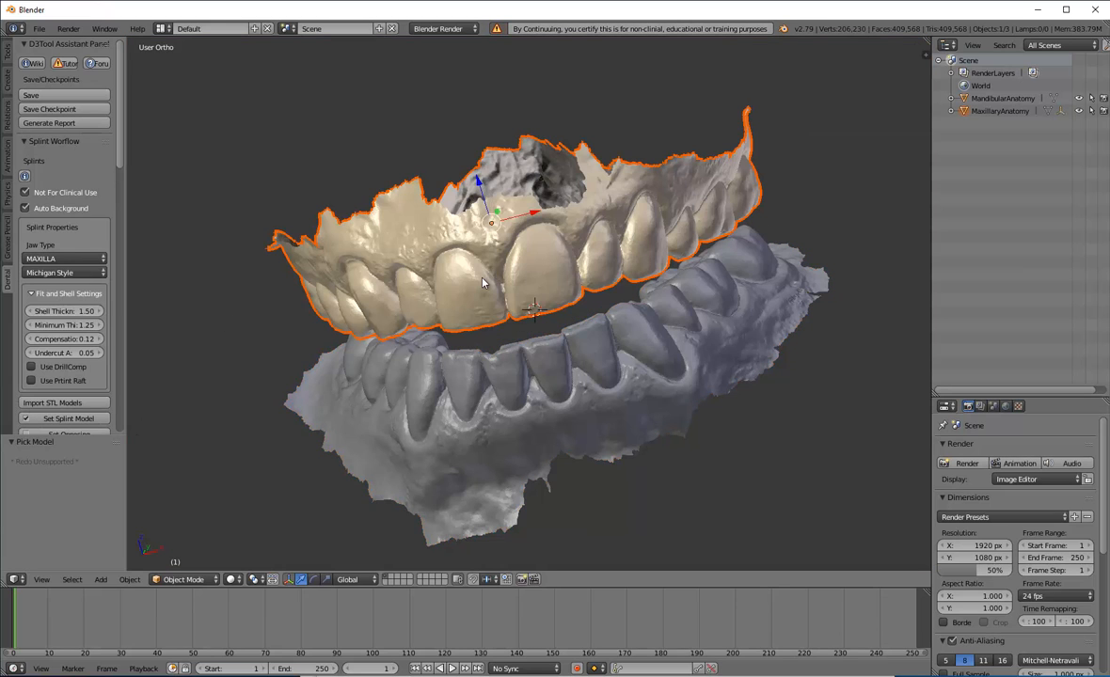
Enable the print raft option and set the lower (mandibular) arch as the opposing model.
{"action": "left_click", "coordinate": [32, 380]}
{"action": "scroll", "coordinate": [33, 377], "scroll_direction": "down", "scroll_amount": 5}
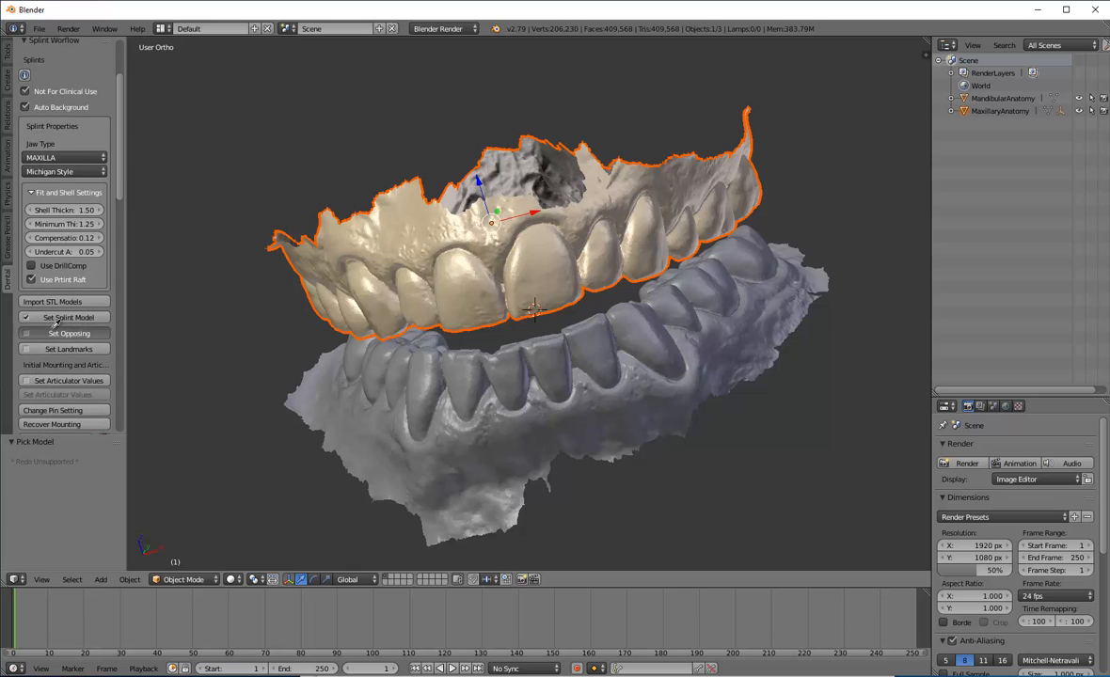
{"action": "left_click", "coordinate": [62, 333]}
{"action": "left_click", "coordinate": [558, 393]}
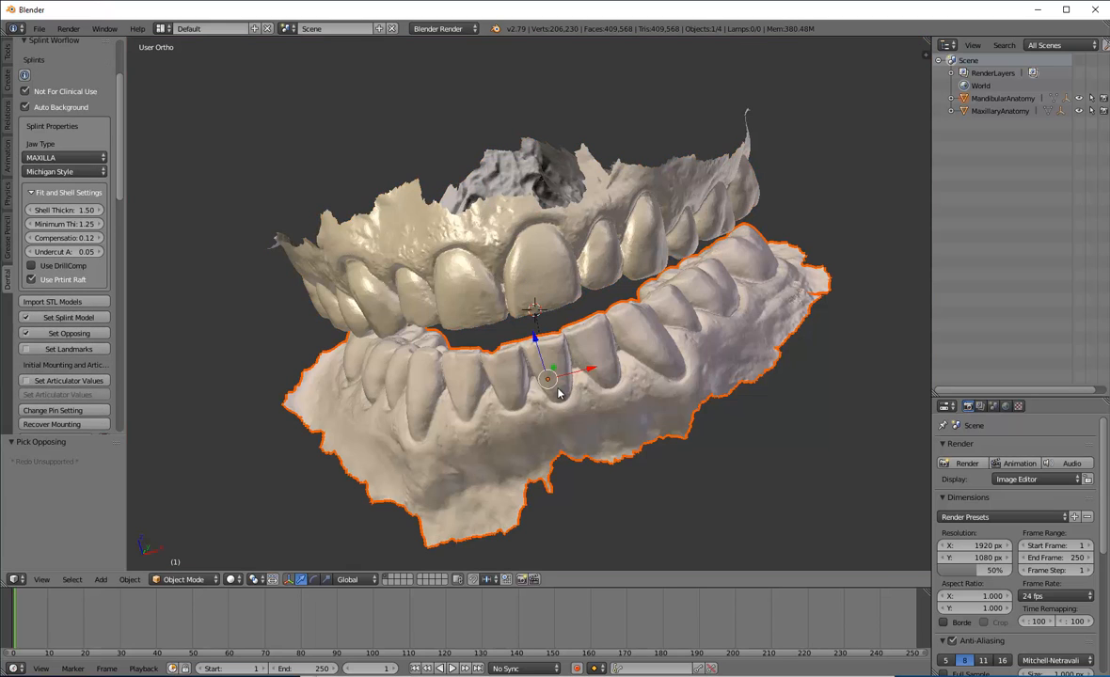
Set the maxillary landmarks by marking the right molar, left molar, incisal edge and midline on the occlusal side.
{"action": "left_click", "coordinate": [67, 349]}
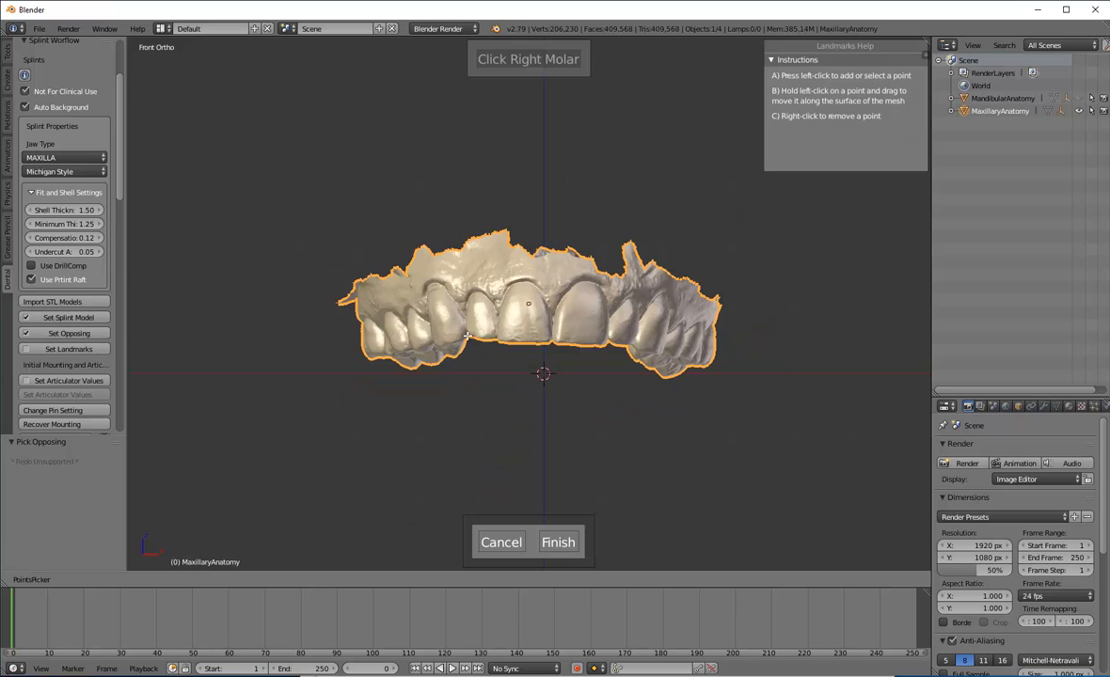
{"action": "middle_click_drag", "start_coordinate": [578, 365], "coordinate": [555, 136]}
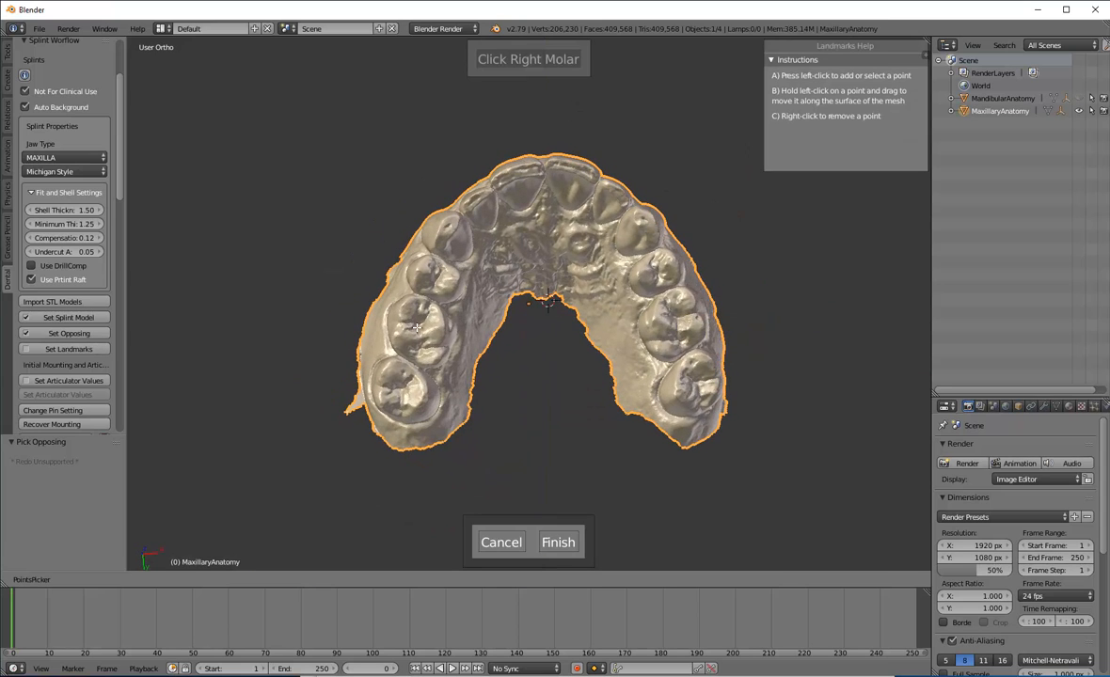
{"action": "left_click", "coordinate": [439, 324]}
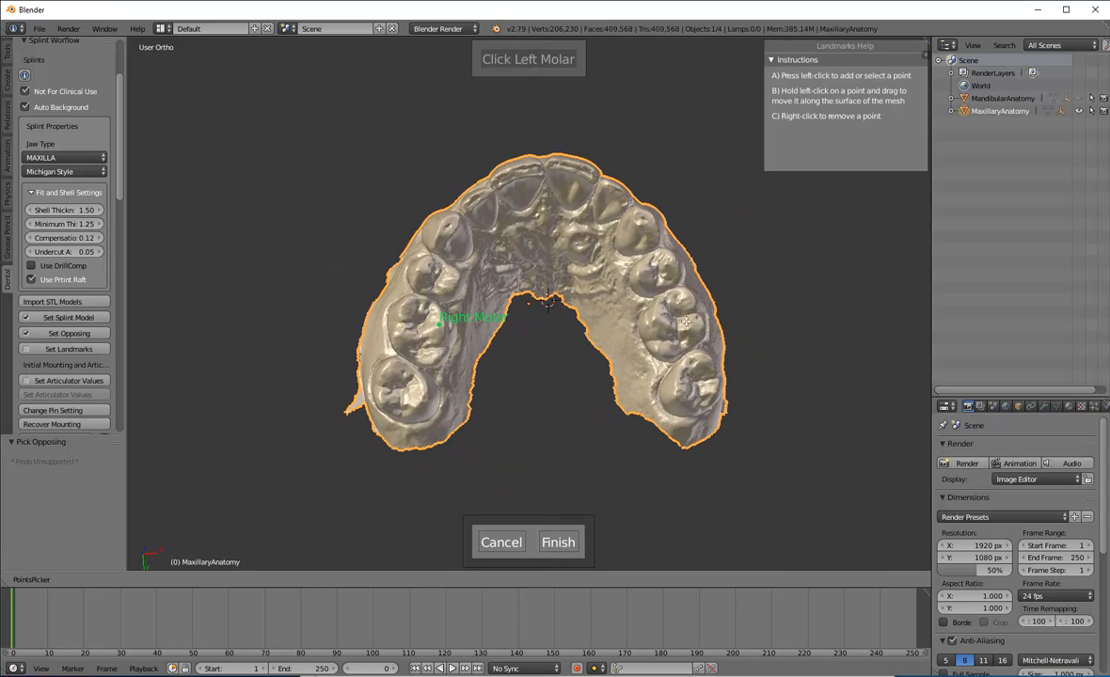
{"action": "left_click", "coordinate": [658, 318]}
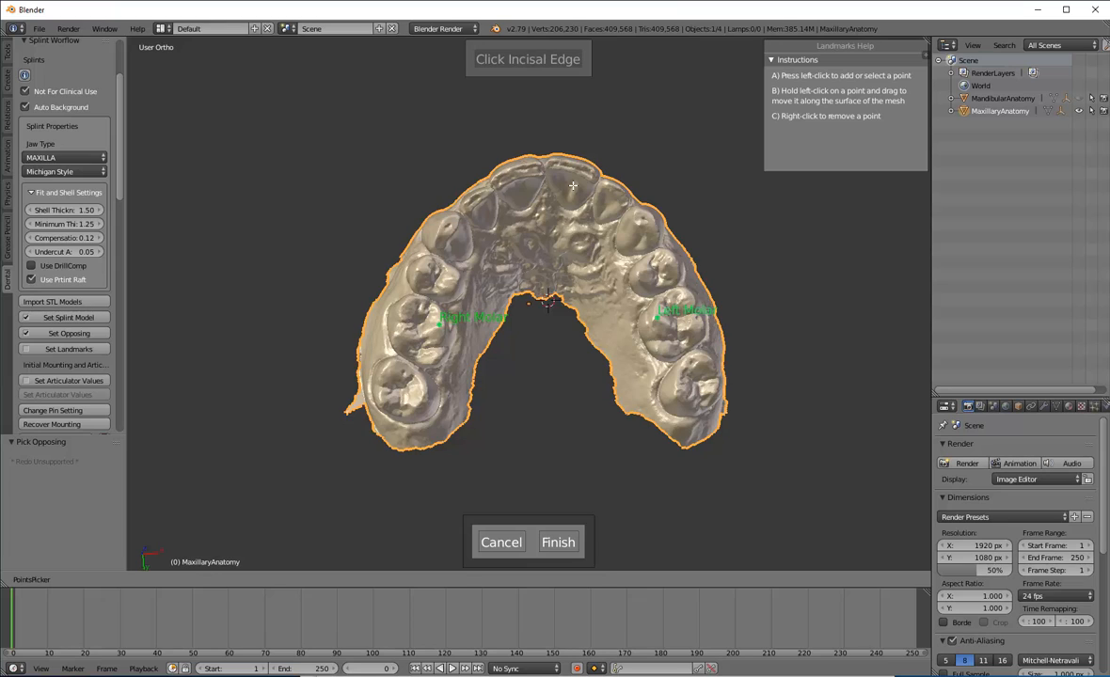
{"action": "left_click", "coordinate": [536, 167]}
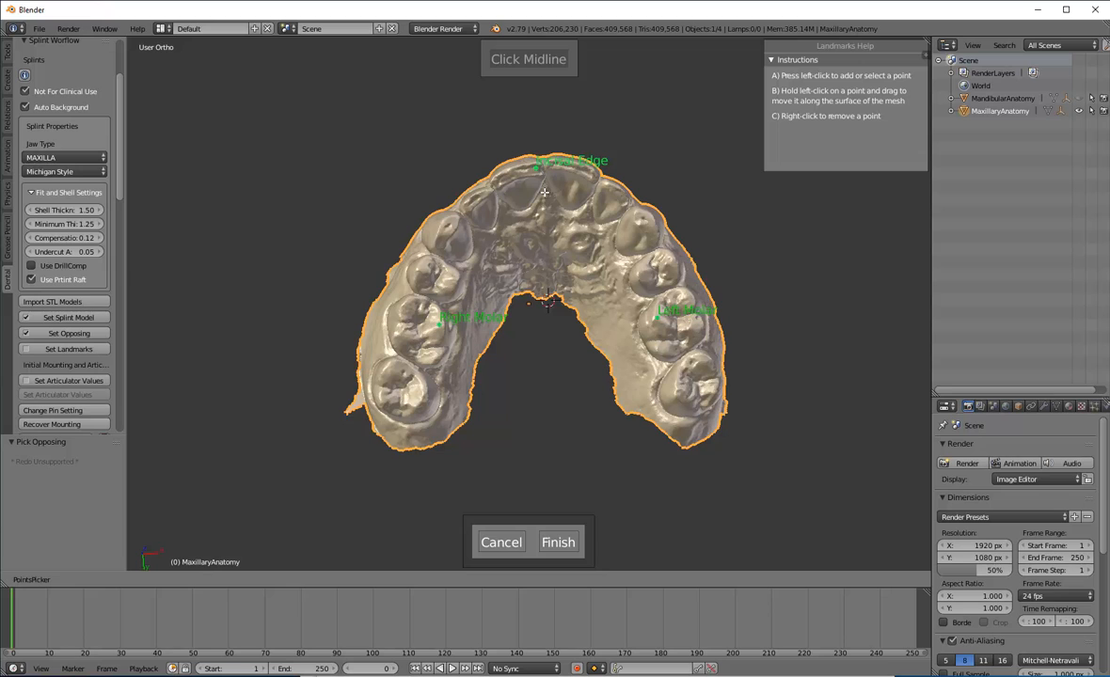
{"action": "left_click", "coordinate": [544, 192]}
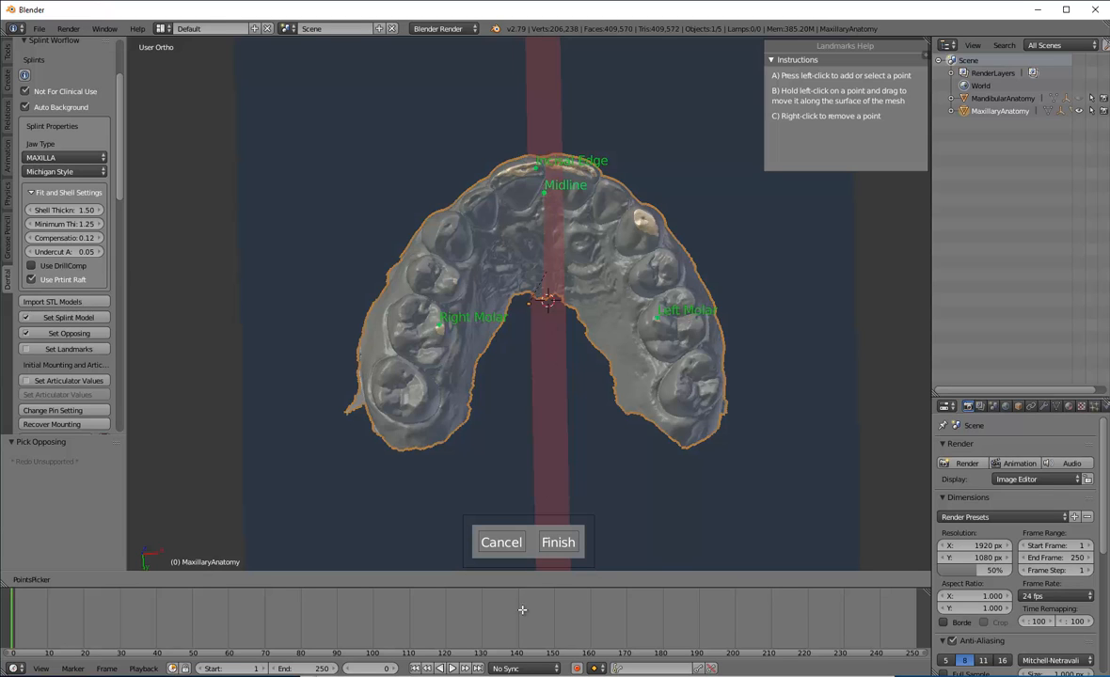
{"action": "left_click", "coordinate": [563, 541]}
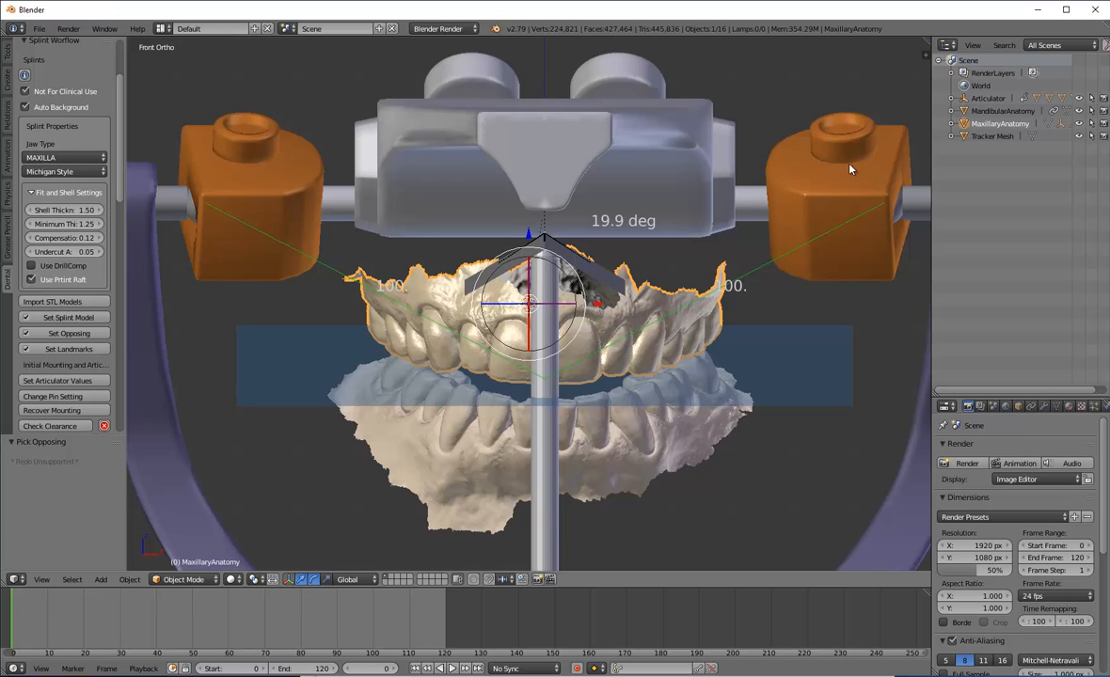
Hide the articulator so only the two dental arches stay in view.
{"action": "left_click", "coordinate": [1079, 98]}
{"action": "scroll", "coordinate": [520, 394], "scroll_direction": "up", "scroll_amount": 2}
{"action": "scroll", "coordinate": [517, 399], "scroll_direction": "down", "scroll_amount": 4}
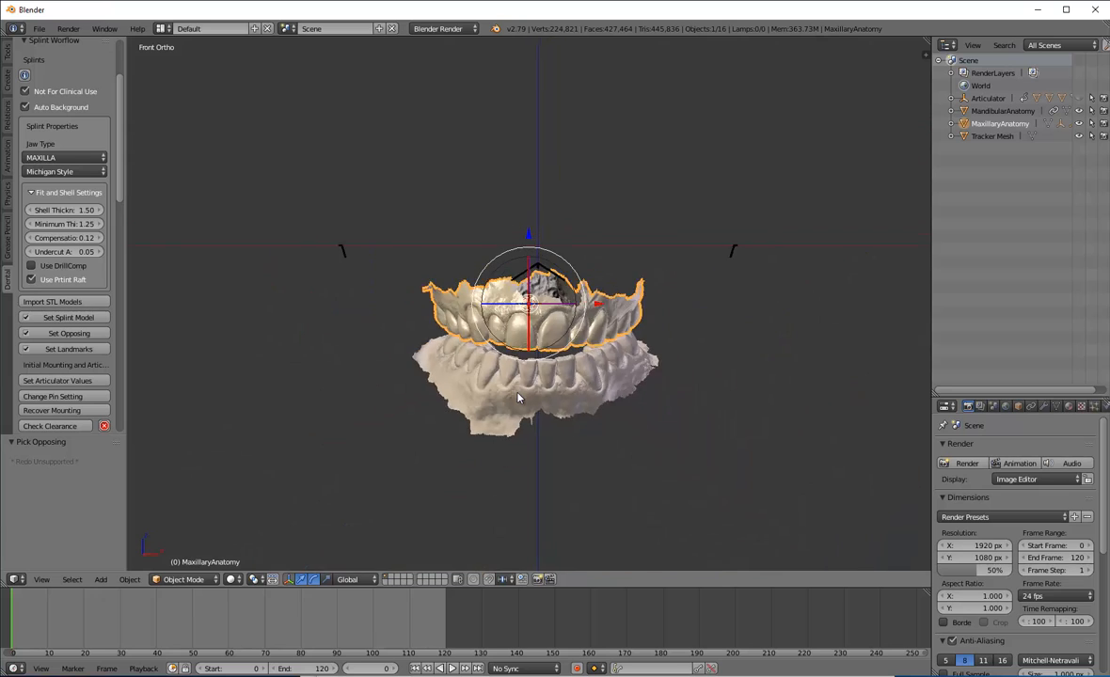
Enlarge the dental tools area by shrinking the operator settings area beneath it.
{"action": "scroll", "coordinate": [55, 341], "scroll_direction": "down", "scroll_amount": 2}
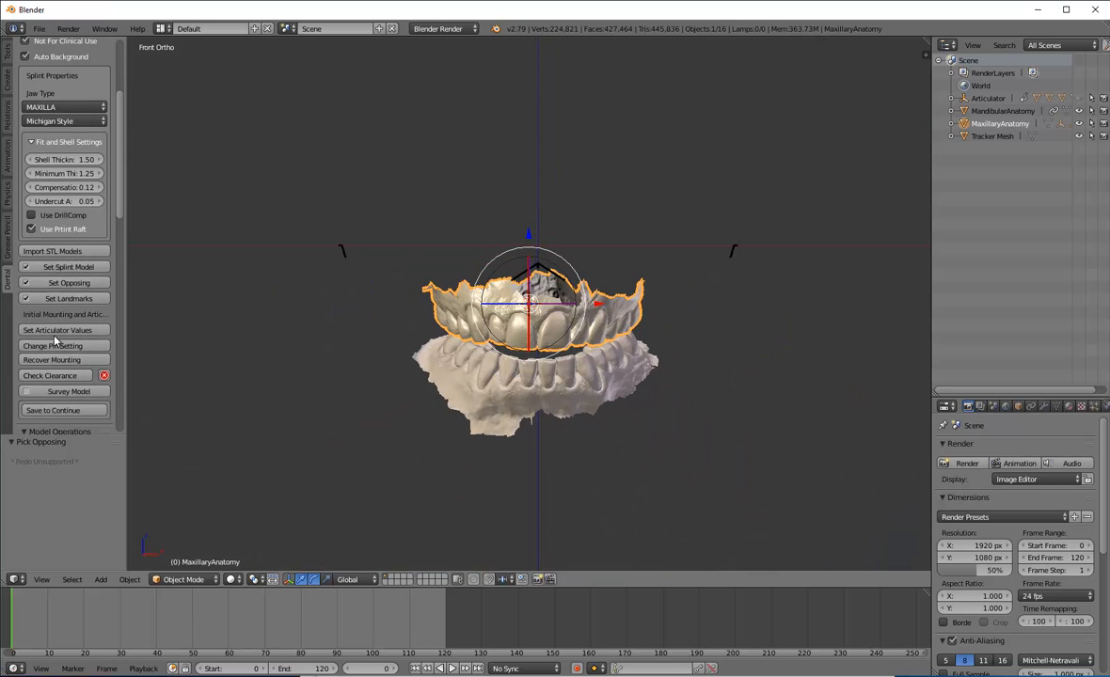
{"action": "scroll", "coordinate": [57, 340], "scroll_direction": "down", "scroll_amount": 2}
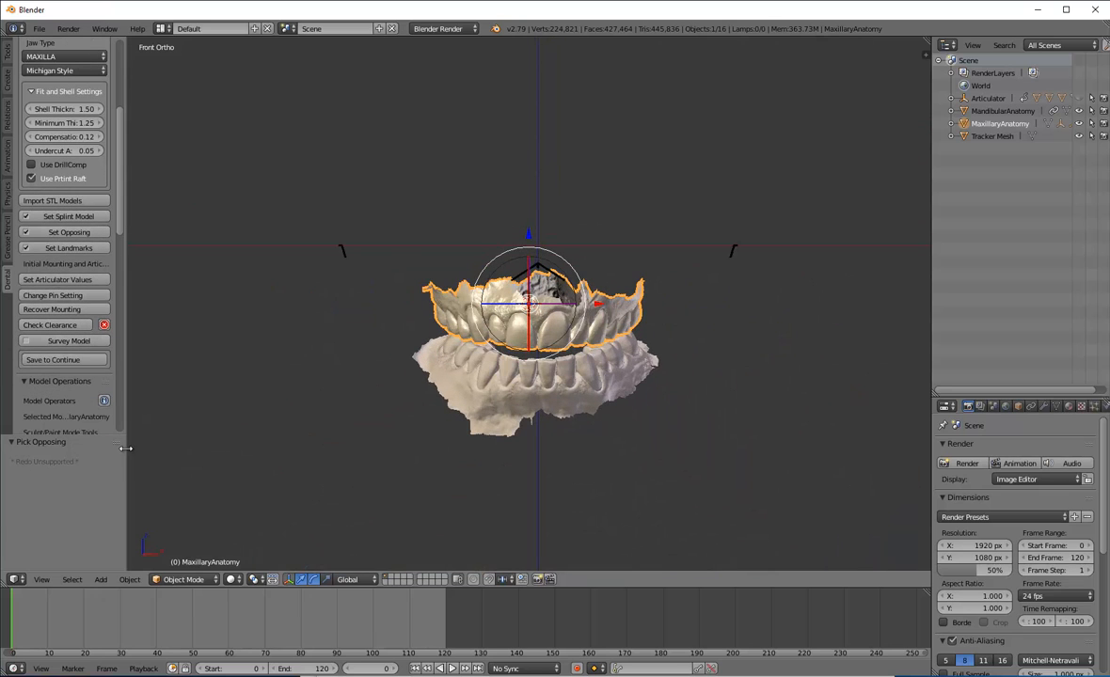
{"action": "left_click_drag", "start_coordinate": [115, 443], "coordinate": [106, 581]}
{"action": "left_click_drag", "start_coordinate": [118, 448], "coordinate": [121, 524]}
{"action": "left_click", "coordinate": [38, 432]}
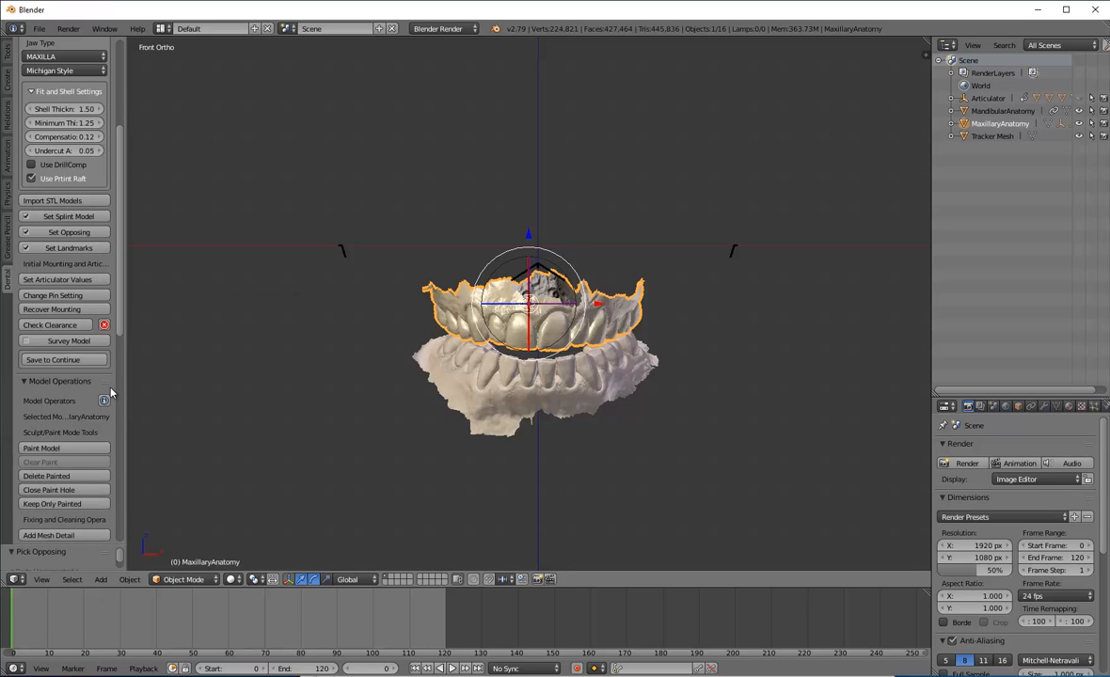
Start surveying the maxillary model and capture a slightly tilted occlusal view as the splint's insertion direction.
{"action": "left_click", "coordinate": [37, 345]}
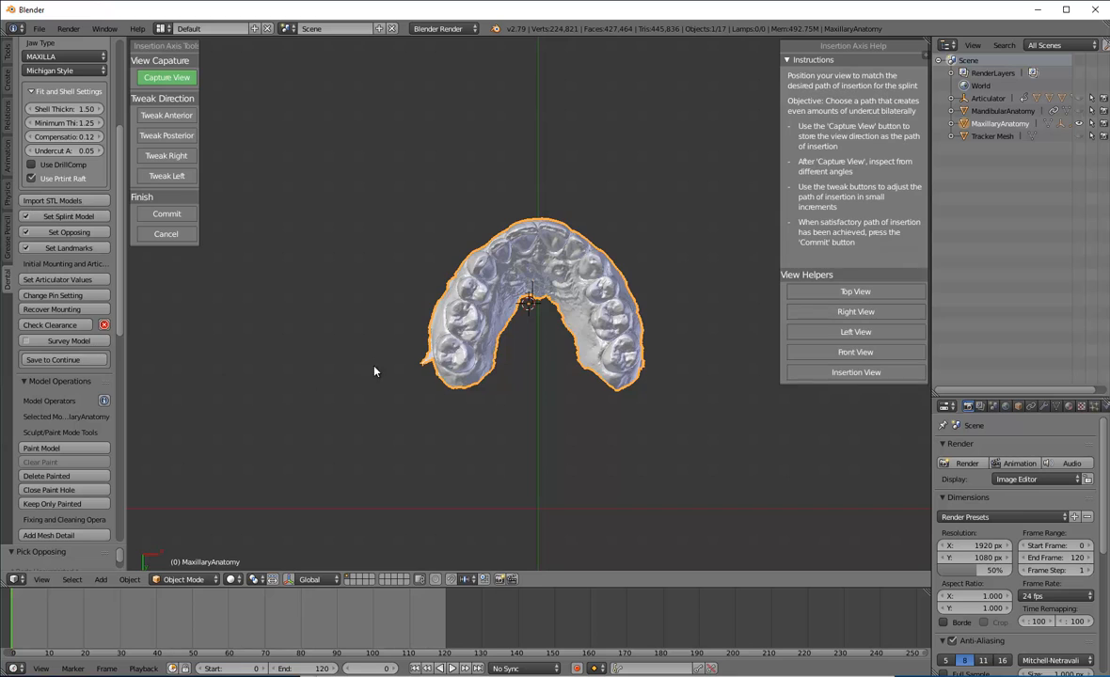
{"action": "middle_click_drag", "start_coordinate": [538, 205], "coordinate": [496, 208]}
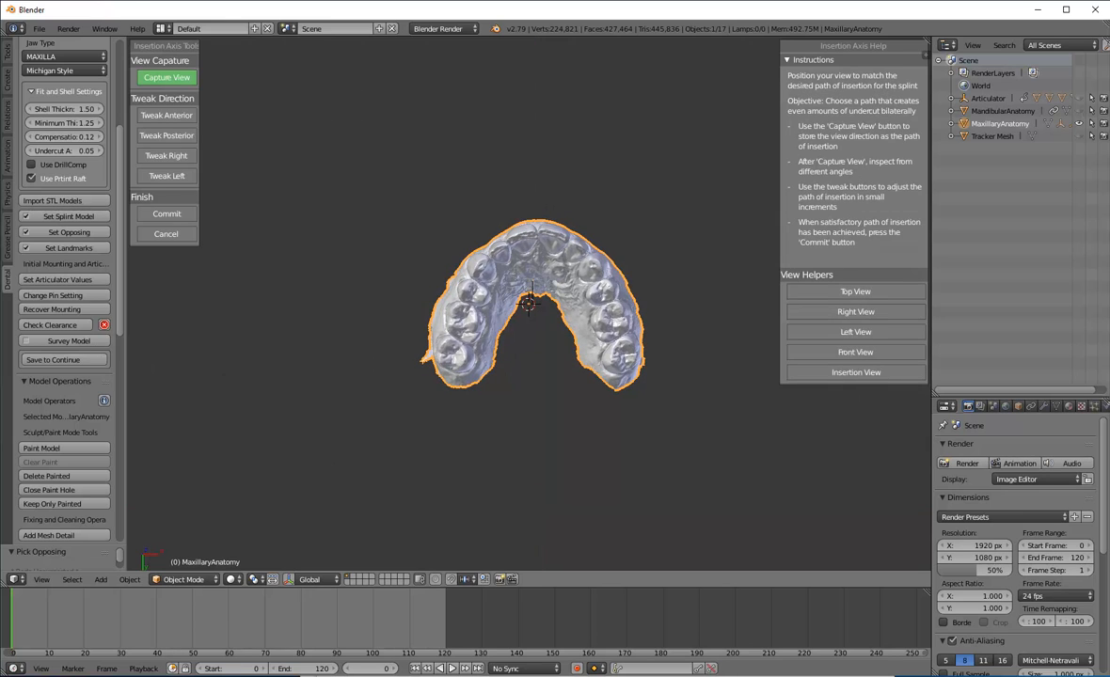
{"action": "left_click", "coordinate": [160, 77]}
Check the undercuts around the upper arch, tweak the insertion axis three increments posteriorly, and commit it.
{"action": "scroll", "coordinate": [538, 419], "scroll_direction": "up", "scroll_amount": 5}
{"action": "middle_click_drag", "start_coordinate": [538, 420], "coordinate": [536, 528]}
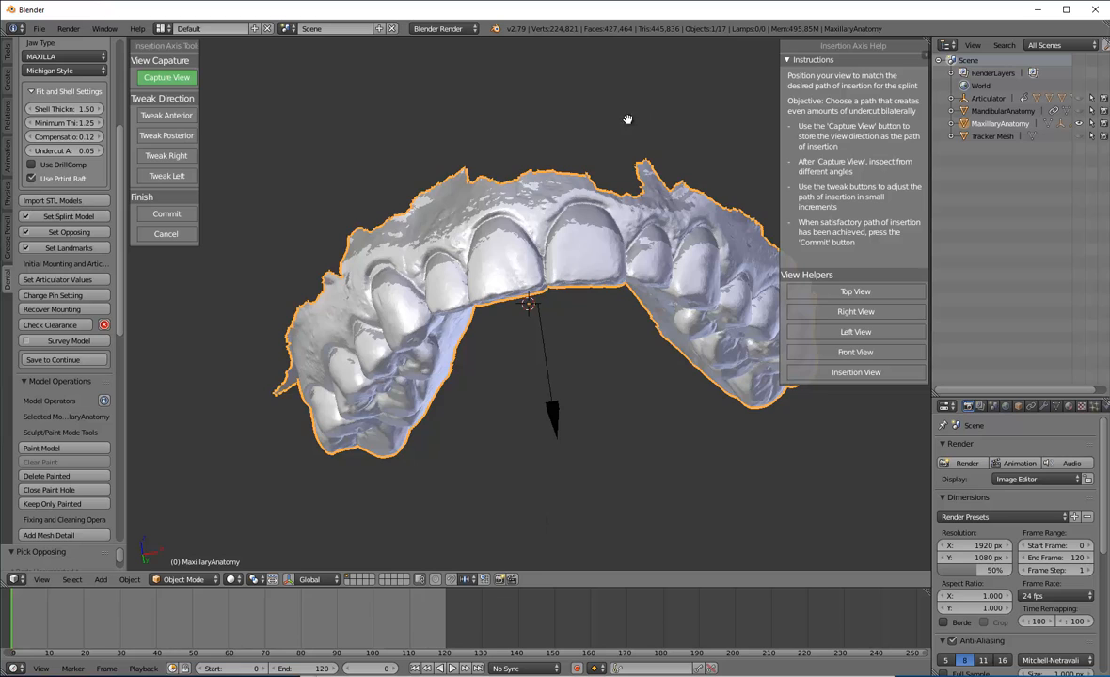
{"action": "middle_click_drag", "start_coordinate": [538, 395], "coordinate": [498, 301]}
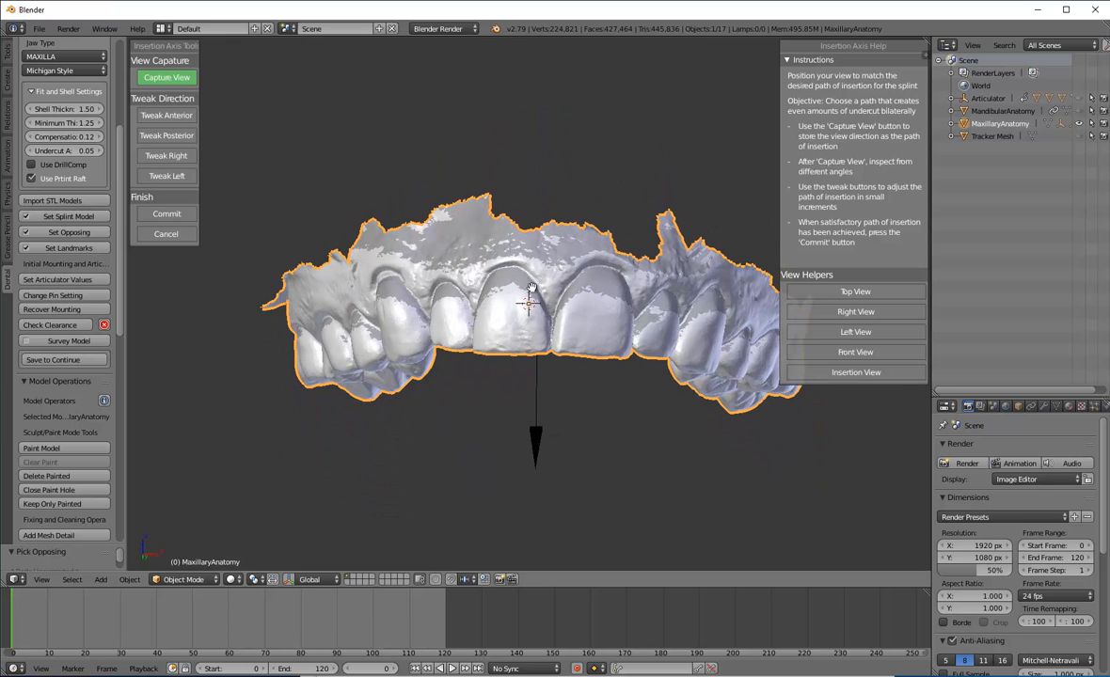
{"action": "middle_click_drag", "start_coordinate": [524, 287], "coordinate": [462, 262]}
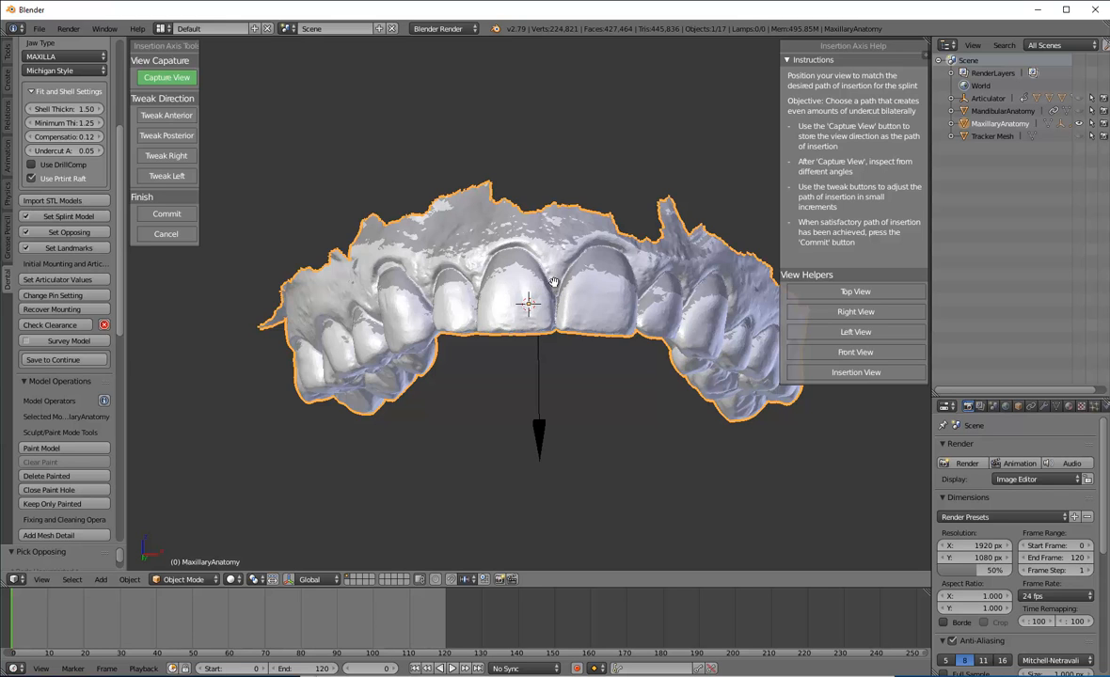
{"action": "middle_click_drag", "start_coordinate": [538, 426], "coordinate": [529, 289]}
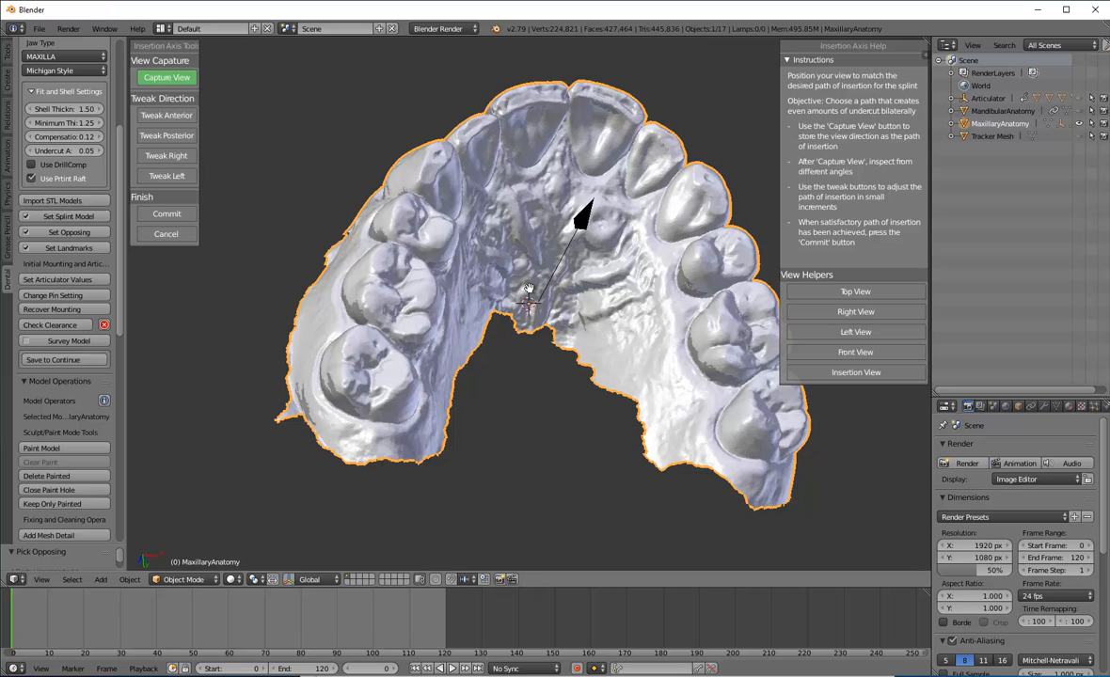
{"action": "left_click", "coordinate": [181, 137]}
{"action": "left_click", "coordinate": [182, 138]}
{"action": "left_click", "coordinate": [182, 137]}
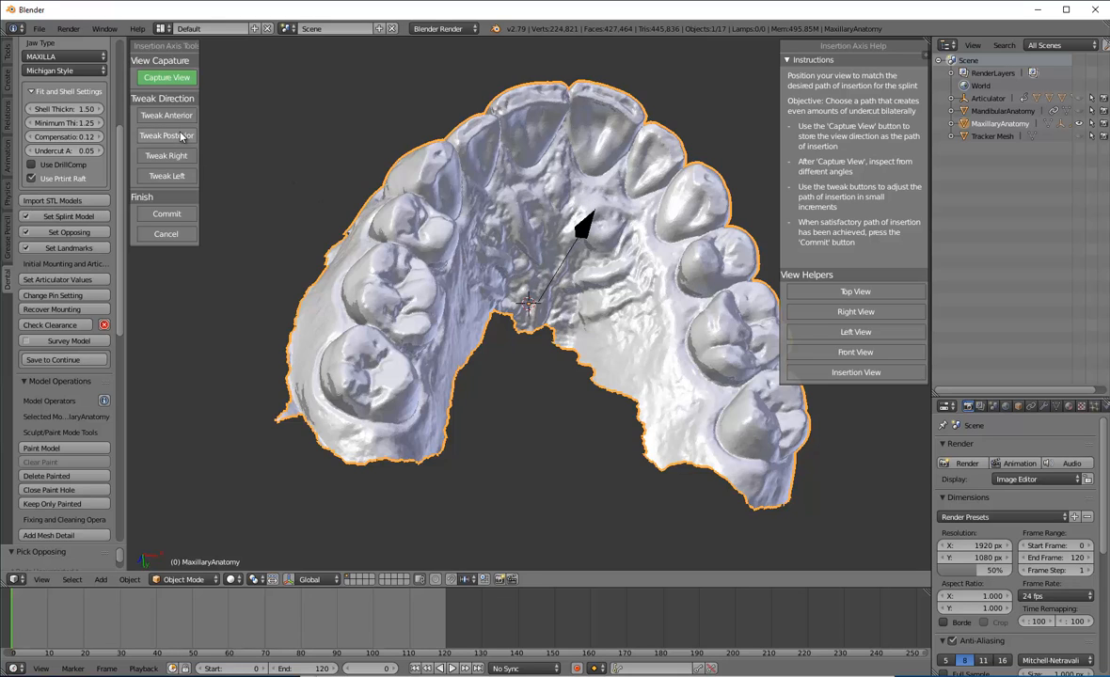
{"action": "middle_click_drag", "start_coordinate": [525, 127], "coordinate": [525, 236]}
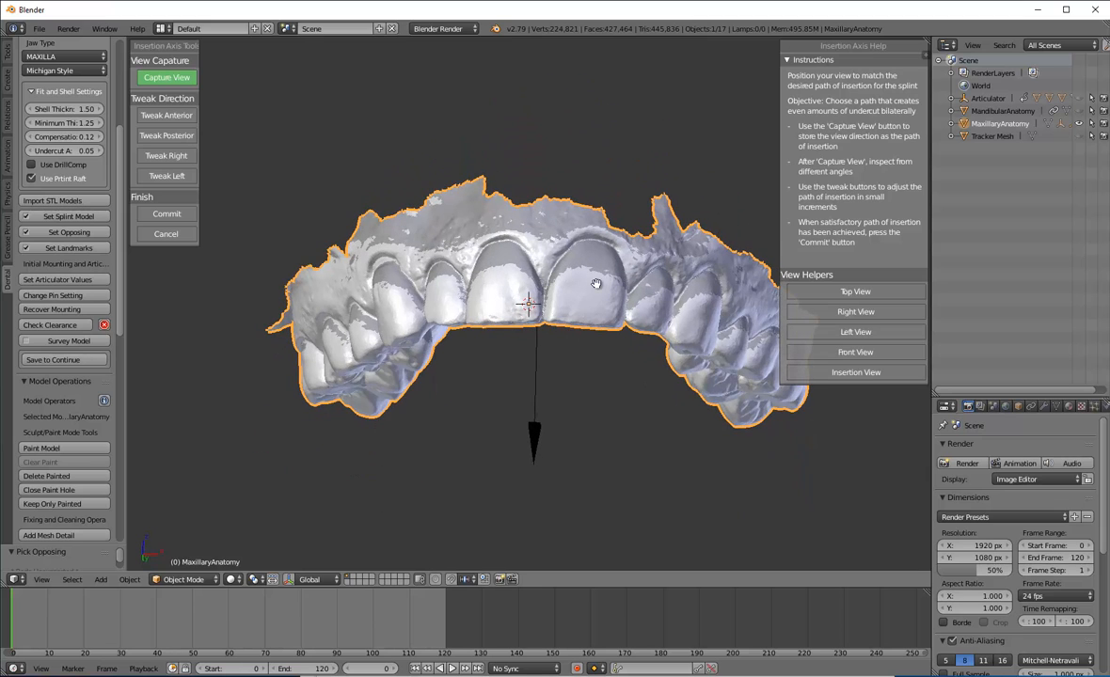
{"action": "left_click", "coordinate": [167, 214]}
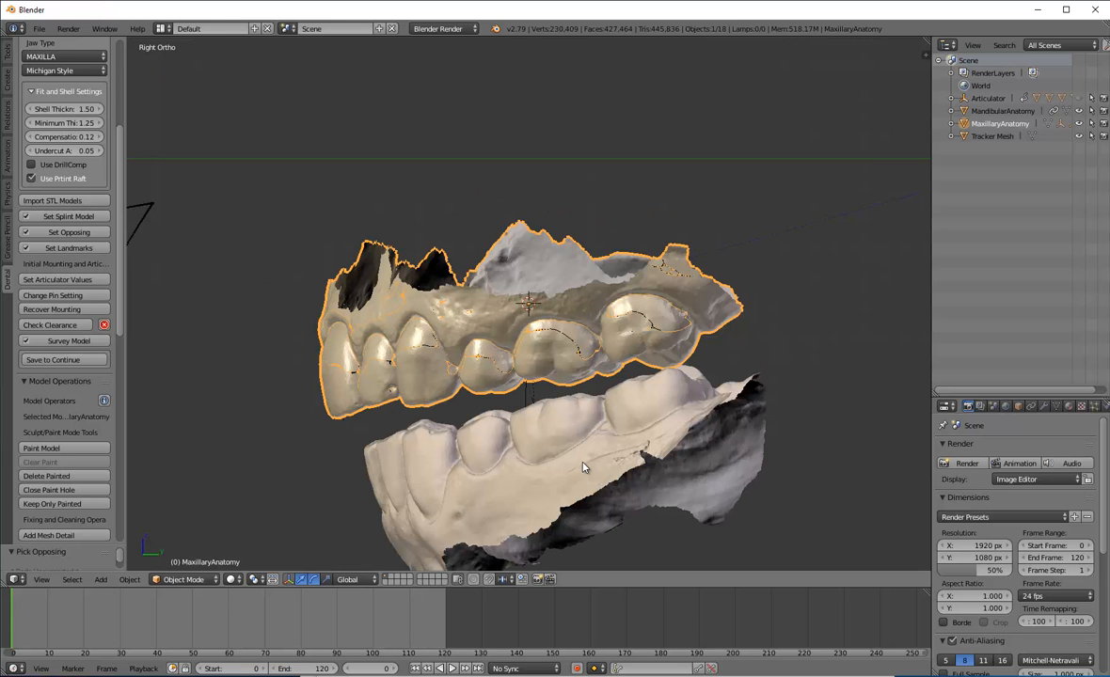
Save the project as OGD-Upper-Michigan in the Occlusal Guard Demp folder.
{"action": "left_click", "coordinate": [43, 360]}
{"action": "left_click", "coordinate": [186, 77]}
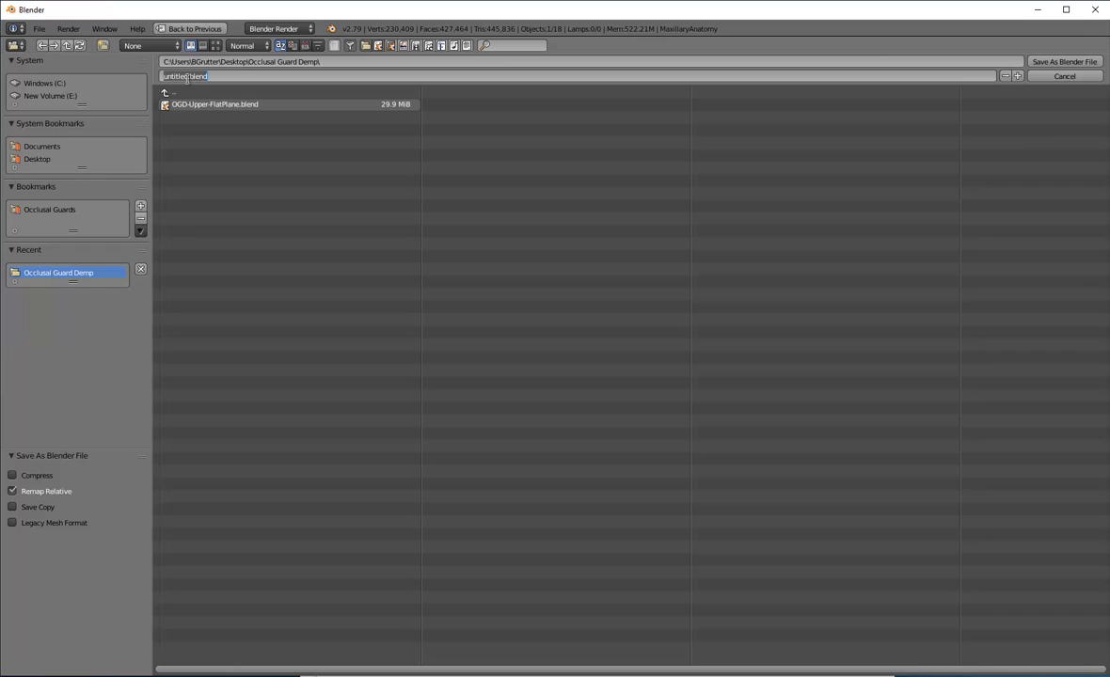
{"action": "type", "text": "O"}
{"action": "type", "text": "GD-Upper-Michigan"}
{"action": "key", "text": "Return"}
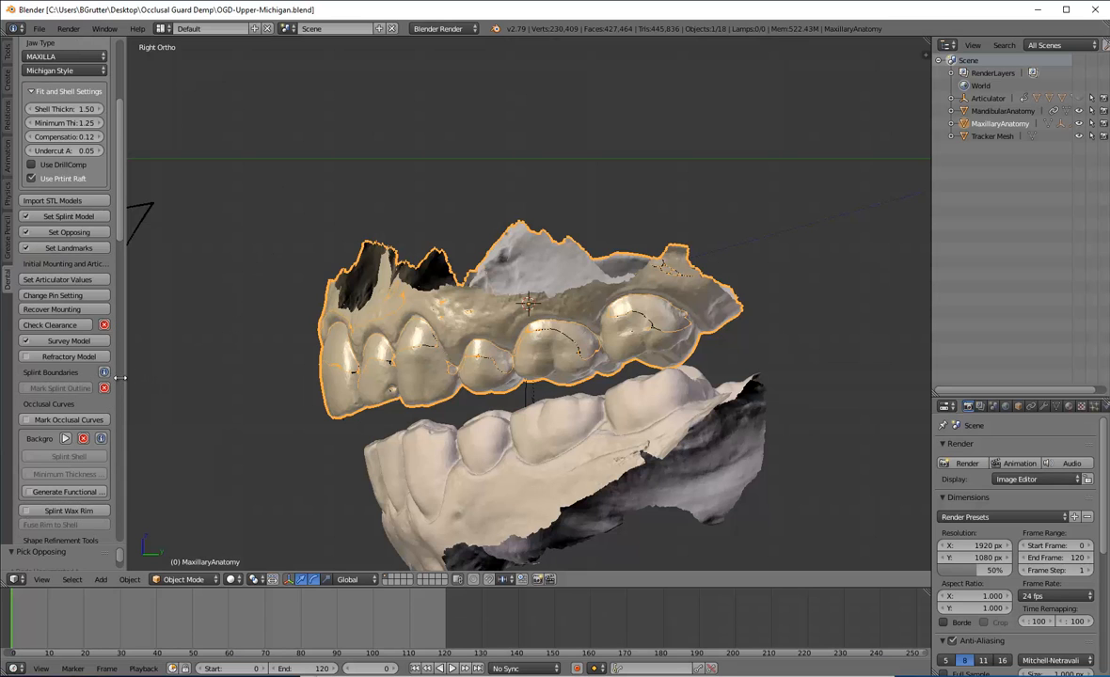
Generate the refractory model with spacer and undercuts allowed, an offset of 0.06 and an undercut of 0.08.
{"action": "left_click", "coordinate": [66, 357]}
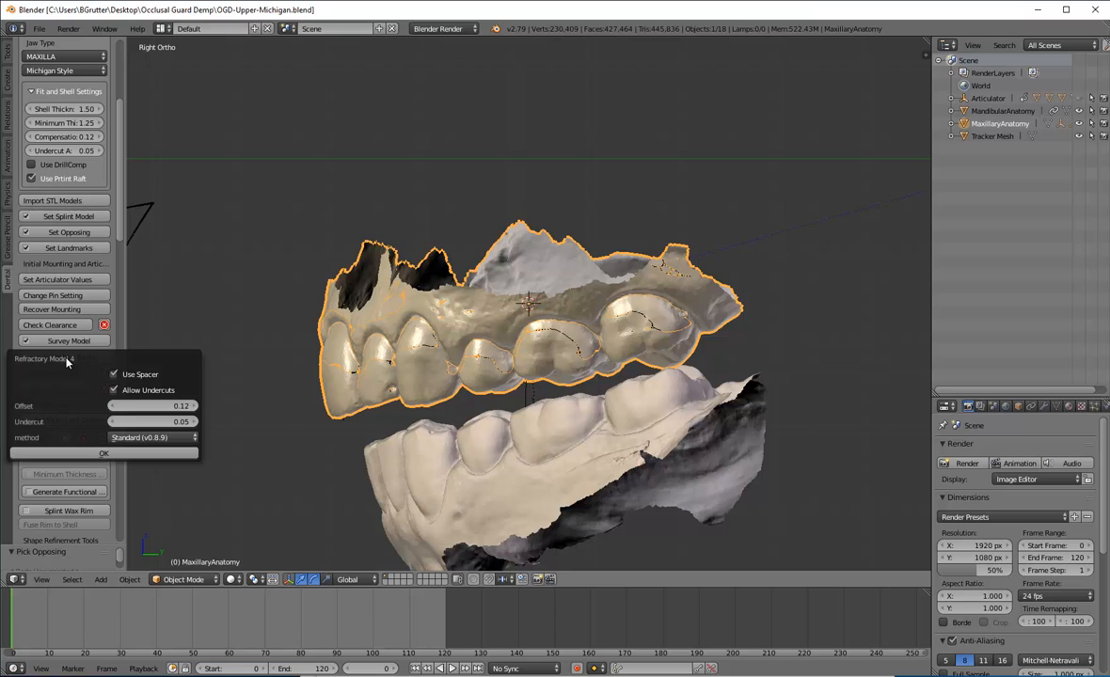
{"action": "left_click", "coordinate": [113, 406]}
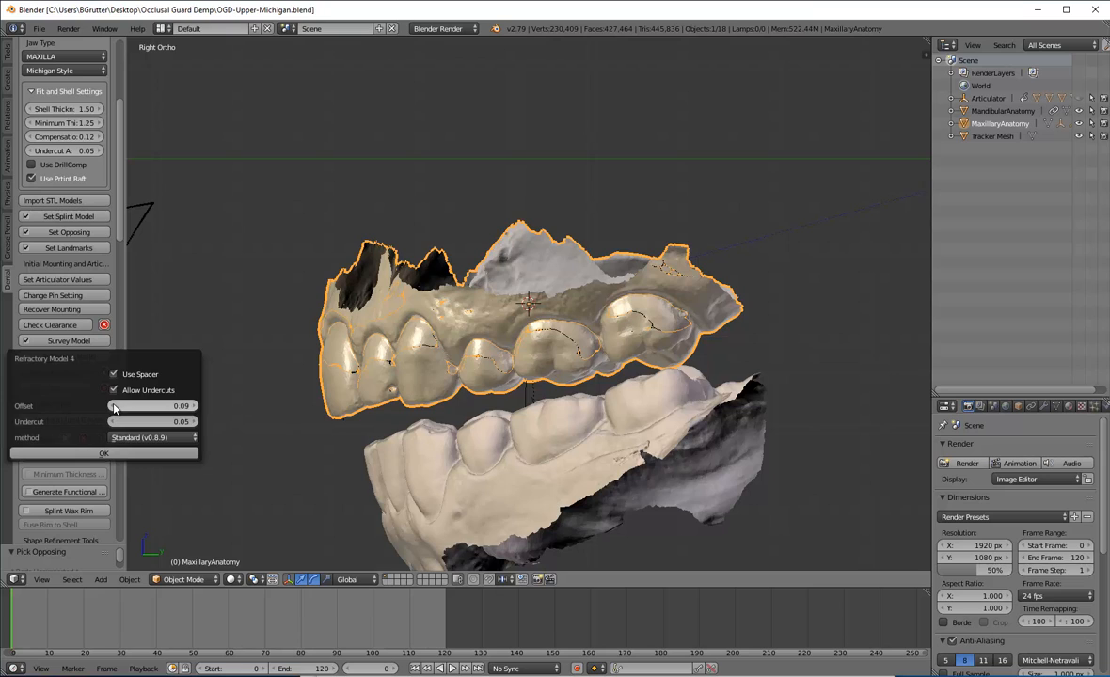
{"action": "left_click", "coordinate": [113, 407]}
{"action": "left_click", "coordinate": [113, 406]}
{"action": "left_click", "coordinate": [113, 406]}
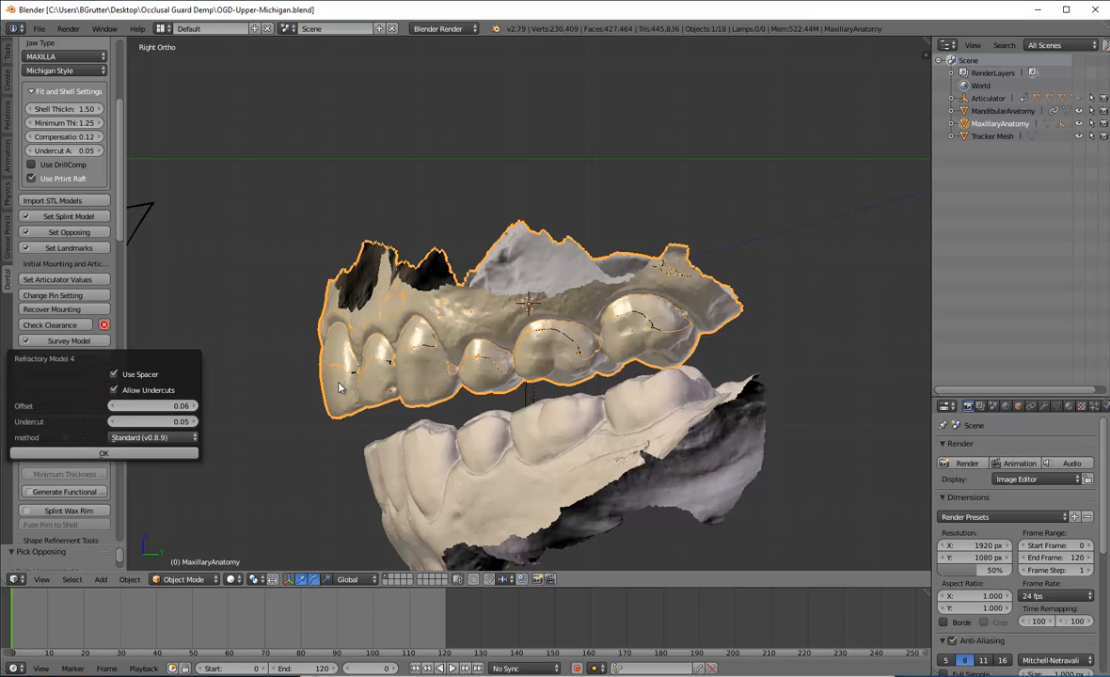
{"action": "left_click", "coordinate": [193, 421]}
{"action": "left_click", "coordinate": [110, 457]}
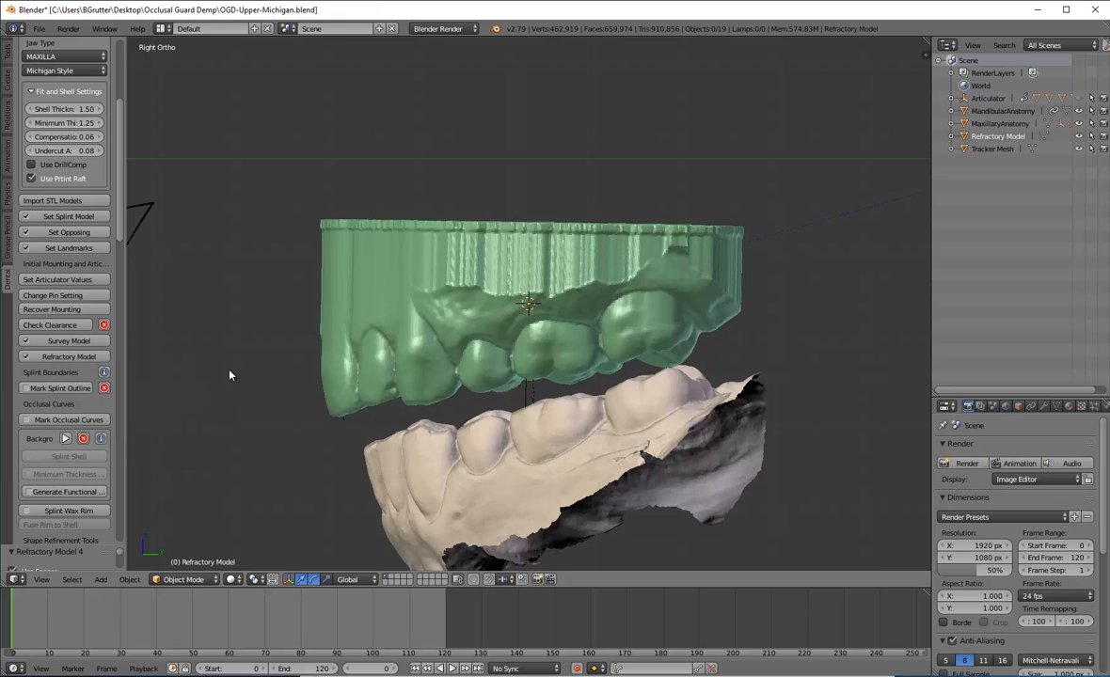
Start the splint outline at the central incisors and run it along the facial side to the patient's last left molar.
{"action": "middle_click_drag", "start_coordinate": [287, 304], "coordinate": [428, 279]}
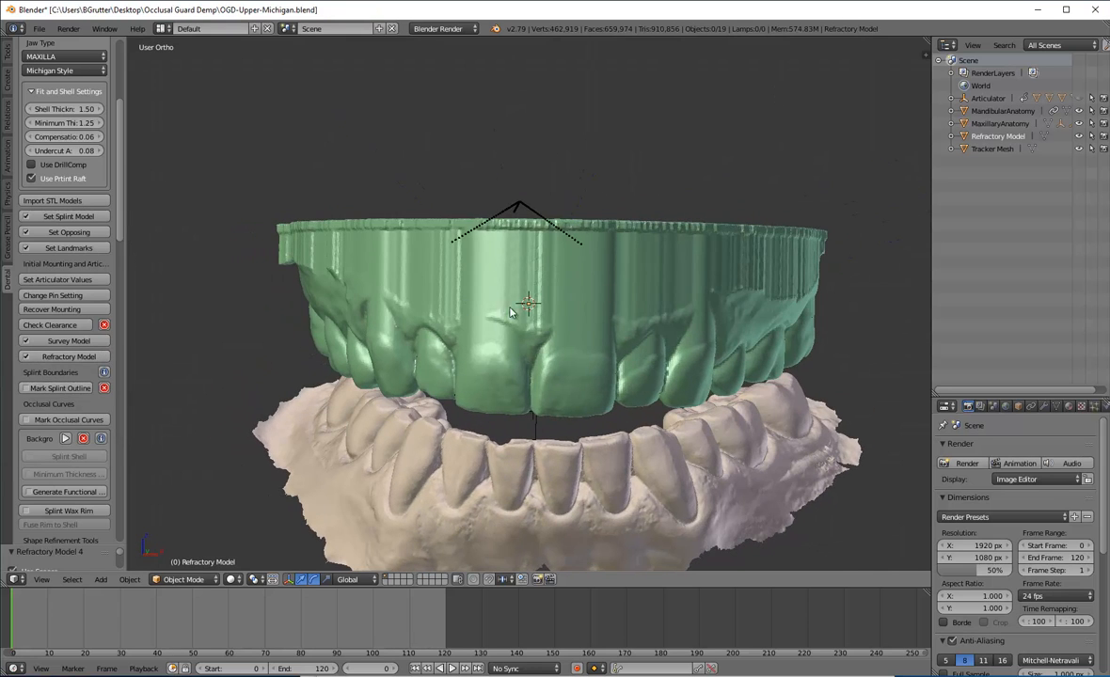
{"action": "middle_click_drag", "start_coordinate": [526, 311], "coordinate": [484, 299]}
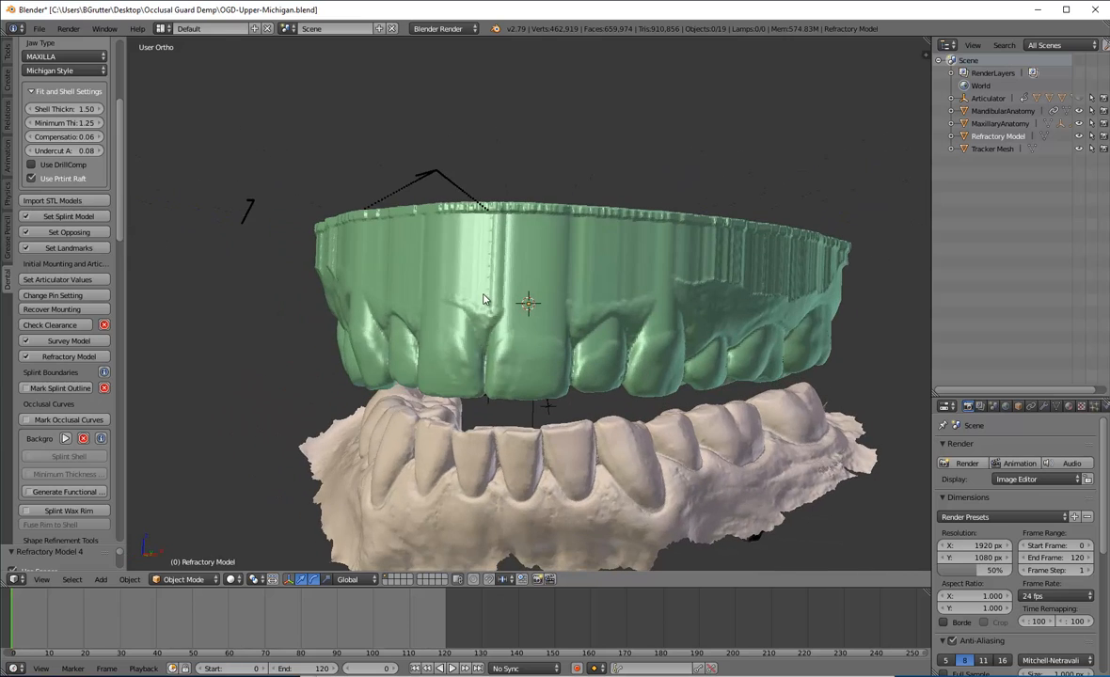
{"action": "left_click", "coordinate": [60, 388]}
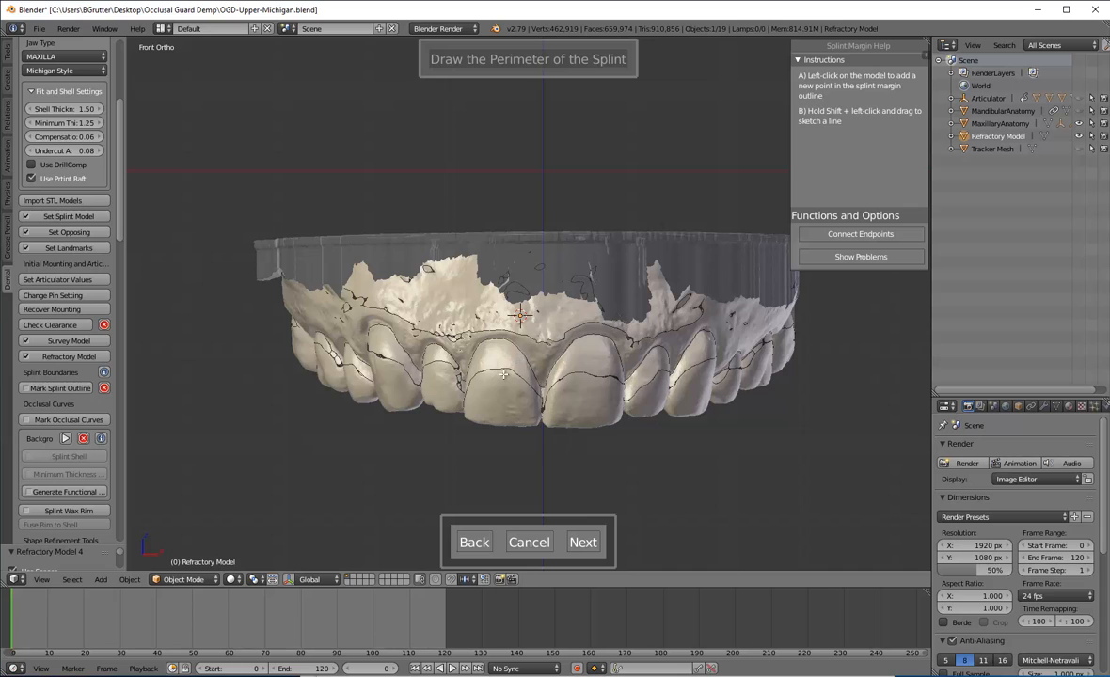
{"action": "left_click", "coordinate": [497, 378]}
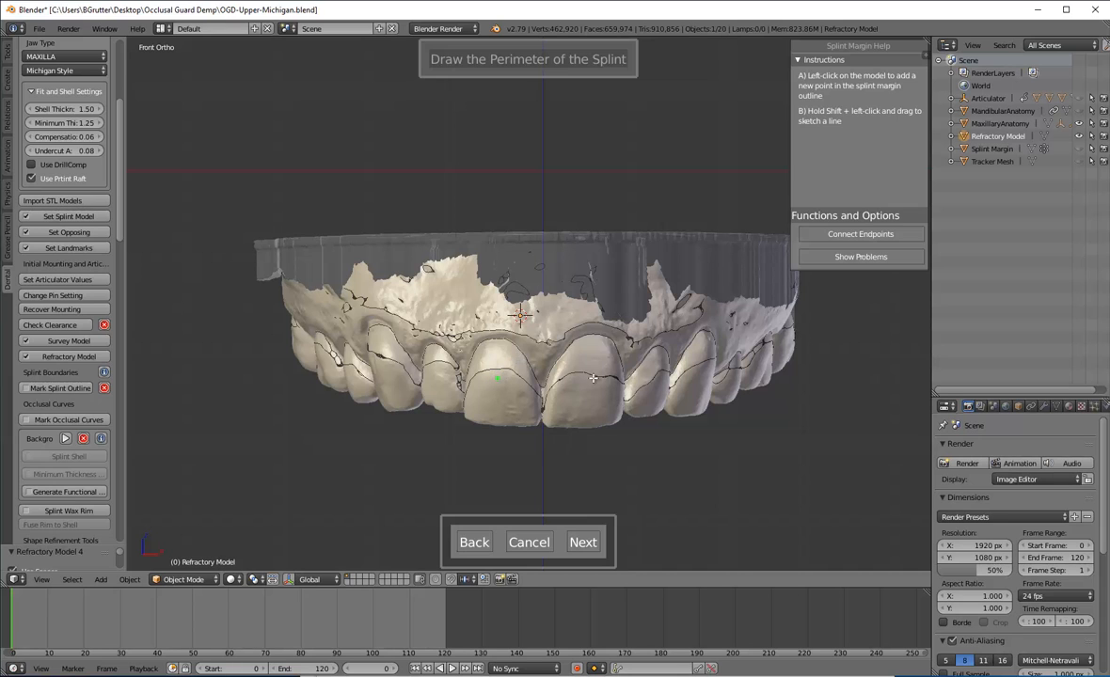
{"action": "left_click", "coordinate": [593, 377]}
{"action": "middle_click_drag", "start_coordinate": [627, 321], "coordinate": [609, 337]}
{"action": "left_click", "coordinate": [607, 342]}
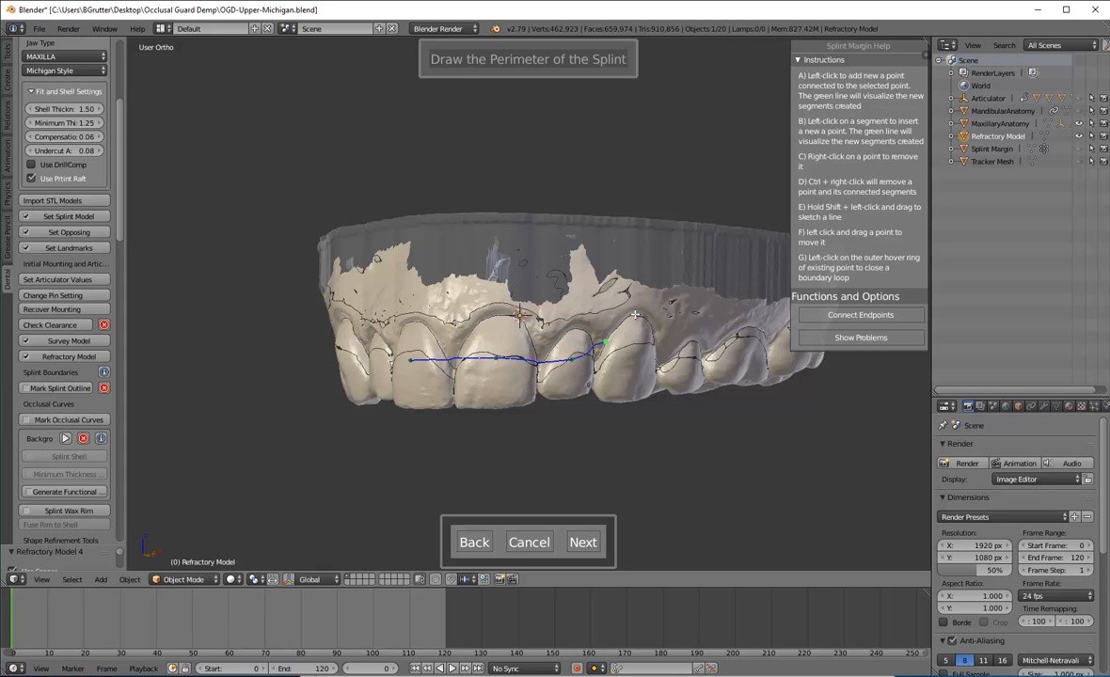
{"action": "middle_click_drag", "start_coordinate": [649, 310], "coordinate": [592, 329]}
{"action": "left_click", "coordinate": [592, 327]}
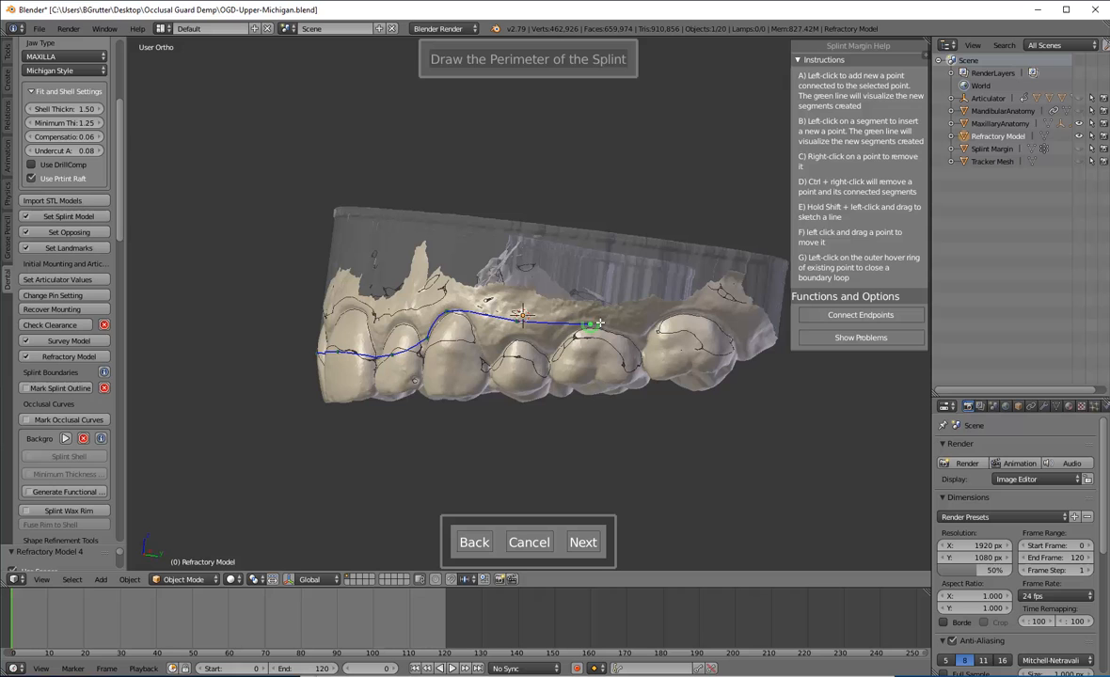
{"action": "left_click", "coordinate": [687, 311]}
Wrap the splint outline behind the last left molar and continue it along the palatal side to behind the incisors.
{"action": "middle_click_drag", "start_coordinate": [735, 345], "coordinate": [607, 230]}
{"action": "middle_click_drag", "start_coordinate": [668, 185], "coordinate": [307, 264]}
{"action": "left_click", "coordinate": [308, 229]}
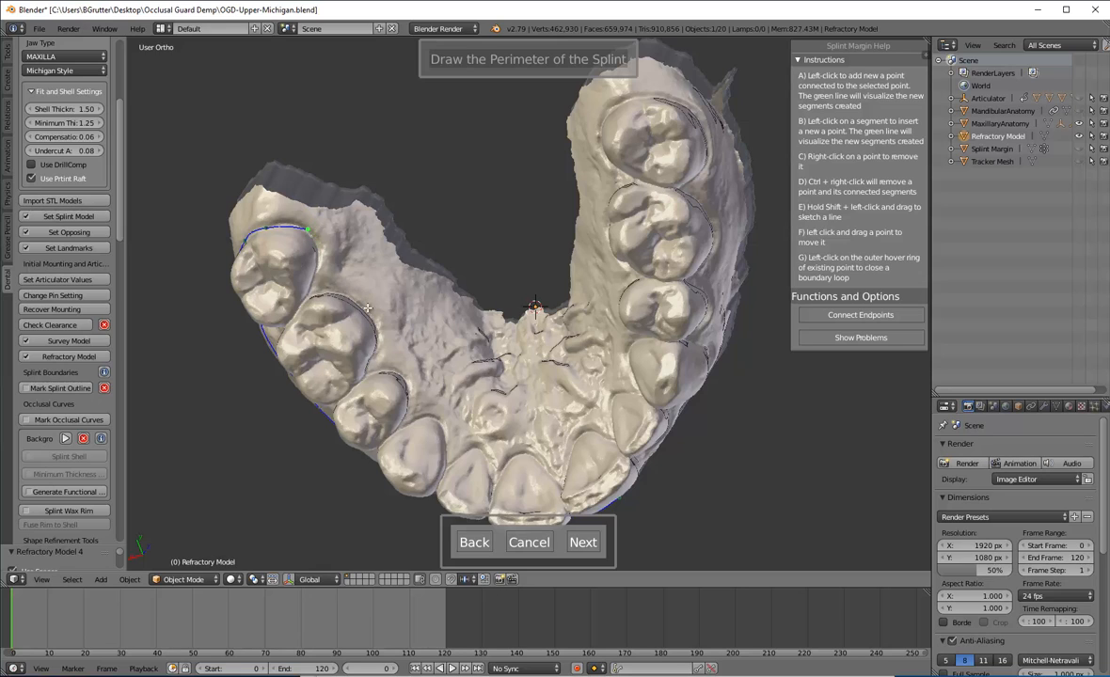
{"action": "left_click", "coordinate": [367, 308]}
{"action": "left_click", "coordinate": [404, 373]}
{"action": "left_click", "coordinate": [435, 414]}
{"action": "left_click", "coordinate": [473, 444]}
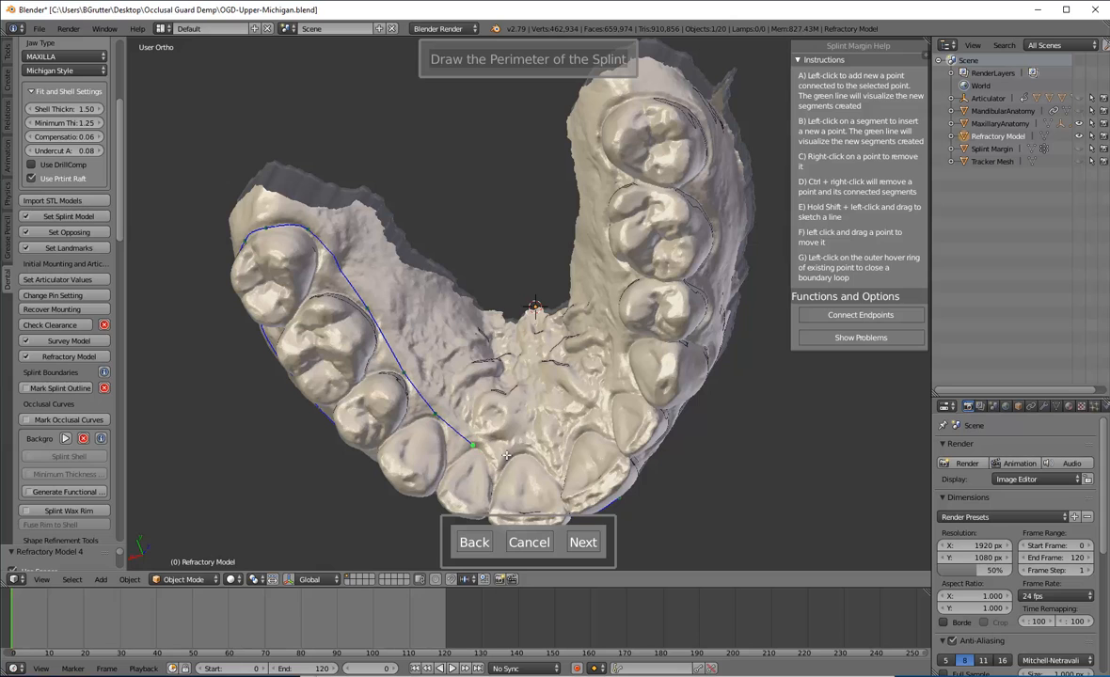
{"action": "left_click", "coordinate": [520, 451]}
{"action": "left_click", "coordinate": [576, 437]}
Extend the splint outline along the patient's right palatal side and around the back of the last molar.
{"action": "middle_click_drag", "start_coordinate": [589, 384], "coordinate": [647, 371]}
{"action": "left_click", "coordinate": [631, 384]}
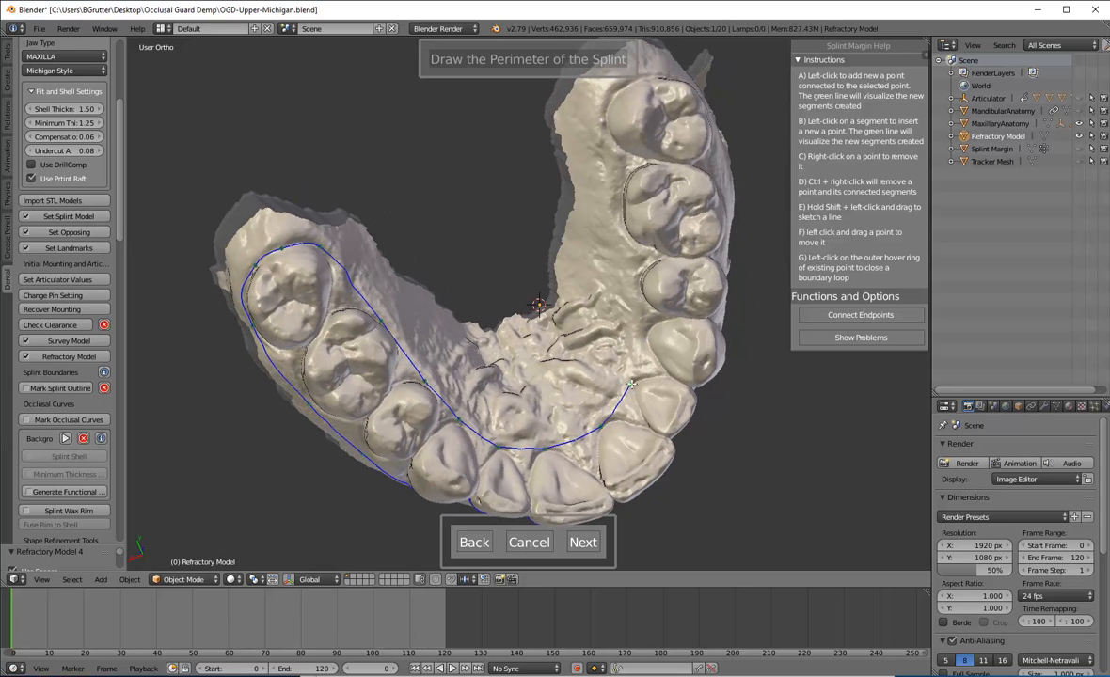
{"action": "left_click", "coordinate": [645, 338]}
{"action": "left_click", "coordinate": [638, 284]}
{"action": "left_click", "coordinate": [623, 224]}
{"action": "left_click", "coordinate": [602, 125]}
{"action": "middle_click_drag", "start_coordinate": [602, 125], "coordinate": [557, 143]}
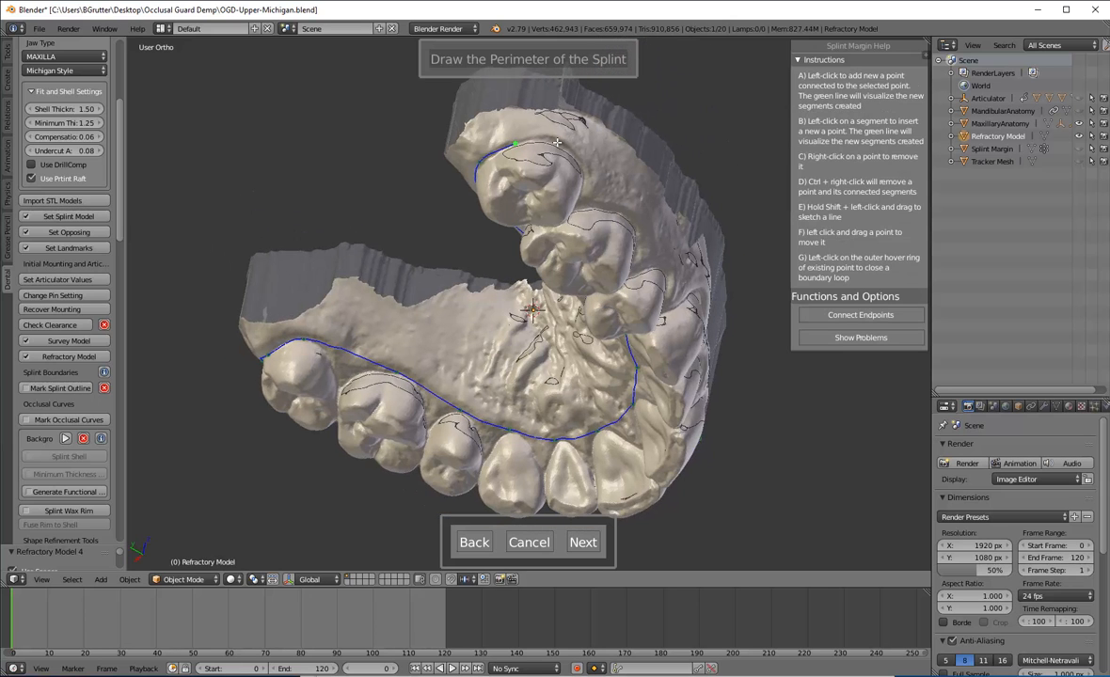
Carry the splint outline along the right buccal side above the canine and close it at the central incisor.
{"action": "middle_click_drag", "start_coordinate": [575, 190], "coordinate": [365, 271]}
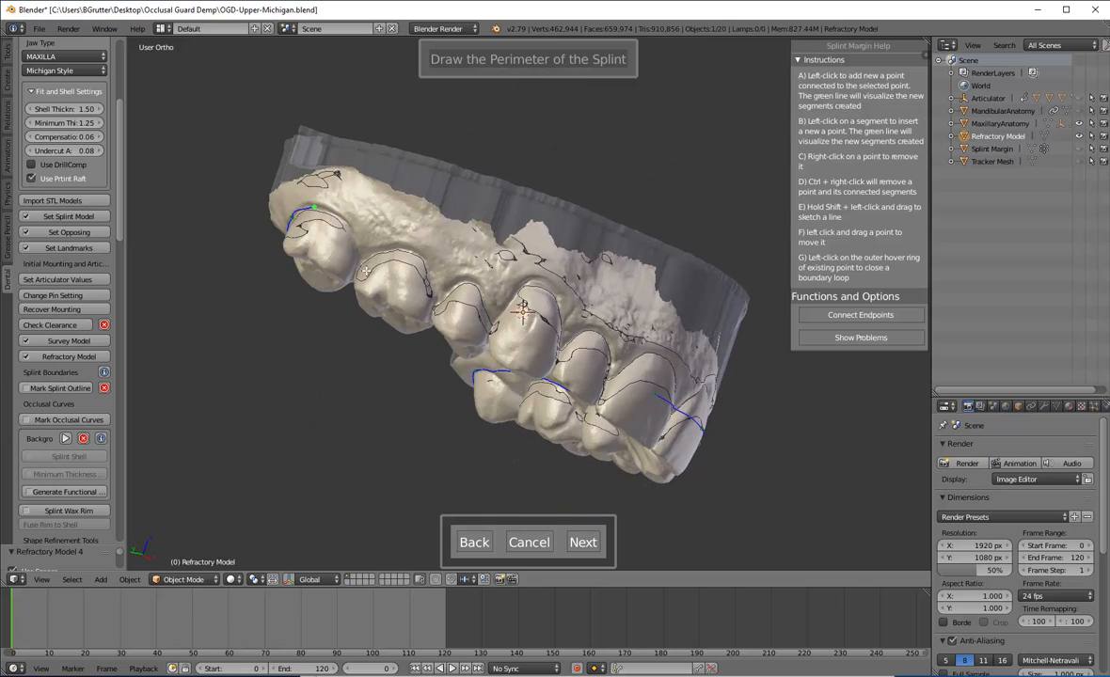
{"action": "left_click", "coordinate": [414, 247]}
{"action": "left_click", "coordinate": [472, 267]}
{"action": "middle_click_drag", "start_coordinate": [539, 280], "coordinate": [559, 290]}
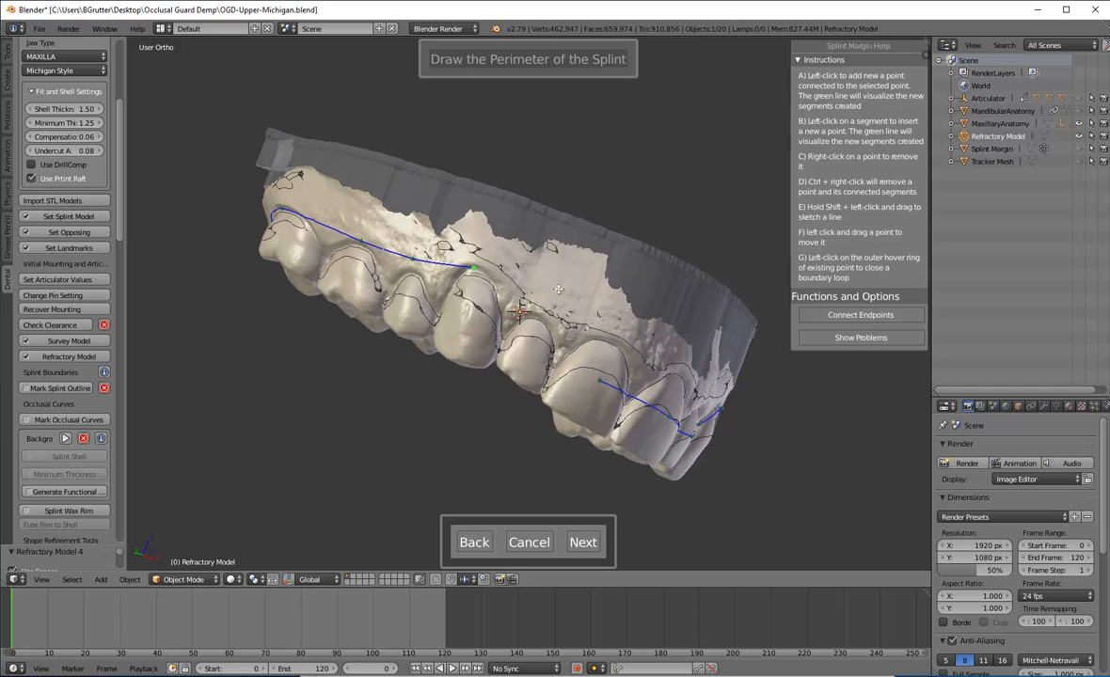
{"action": "left_click", "coordinate": [489, 279]}
{"action": "left_click", "coordinate": [499, 317]}
{"action": "left_click", "coordinate": [525, 348]}
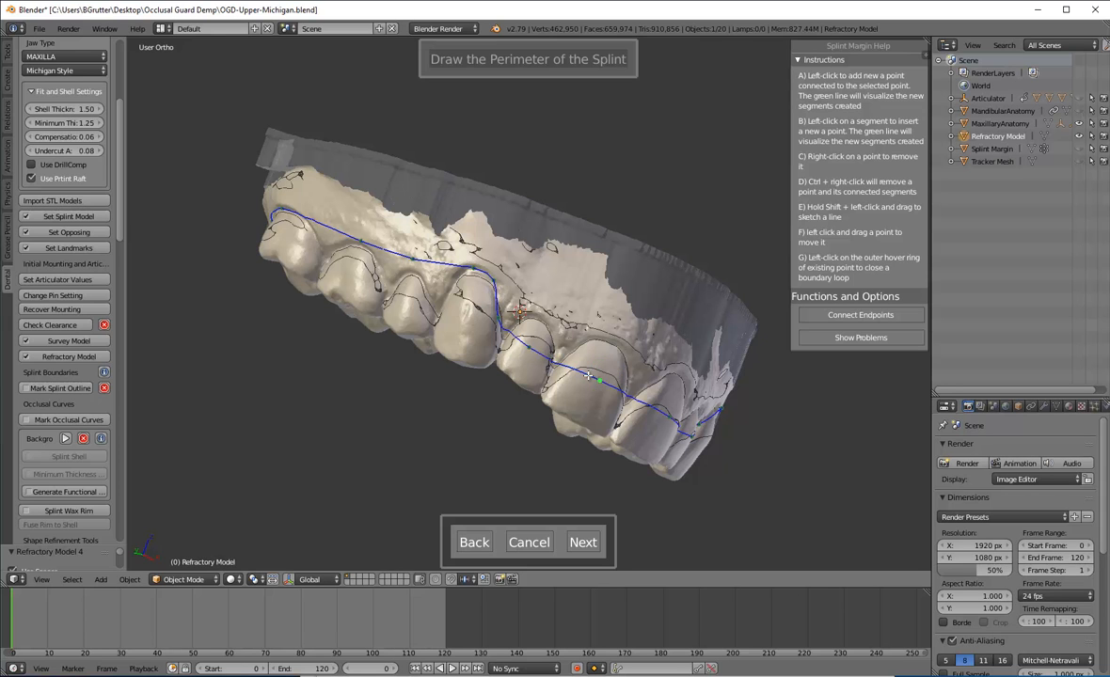
{"action": "middle_click_drag", "start_coordinate": [540, 323], "coordinate": [614, 450]}
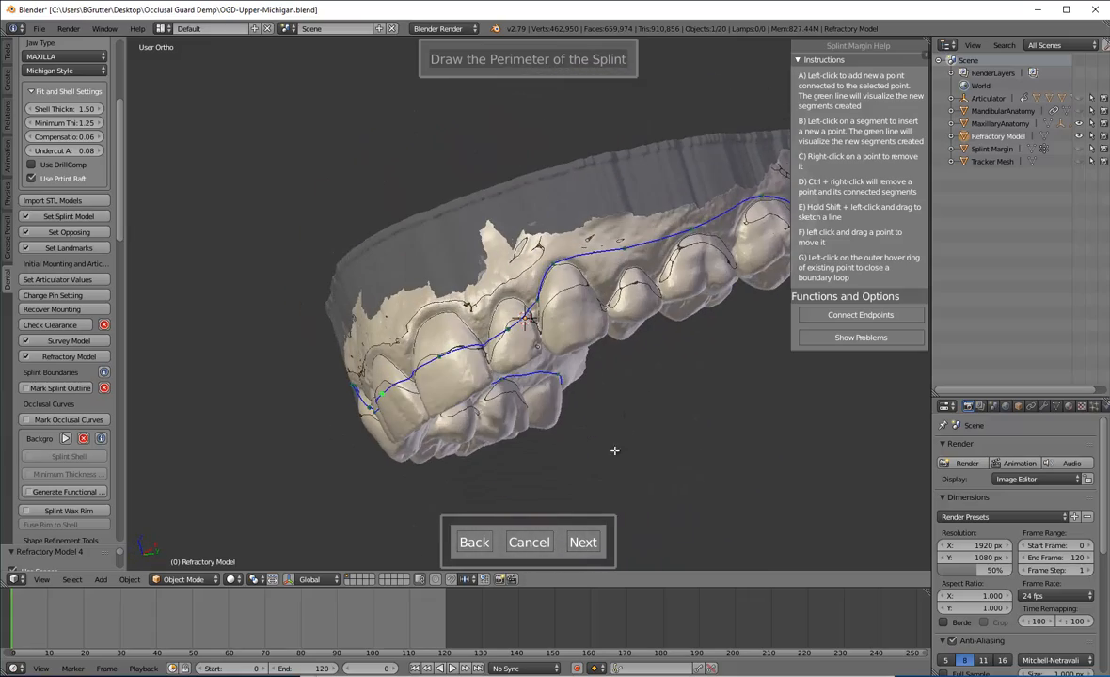
Mark the tooth-covering area inside the outline as the splint interior, check the trimmed edge and accept it.
{"action": "left_click", "coordinate": [580, 542]}
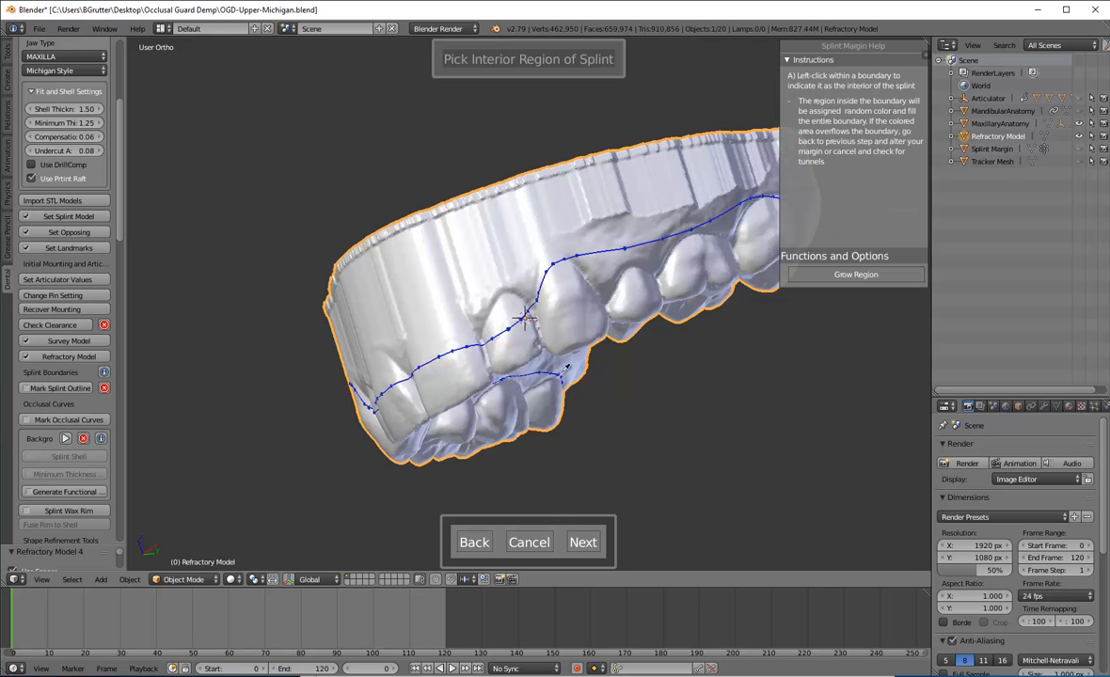
{"action": "middle_click_drag", "start_coordinate": [567, 368], "coordinate": [519, 192]}
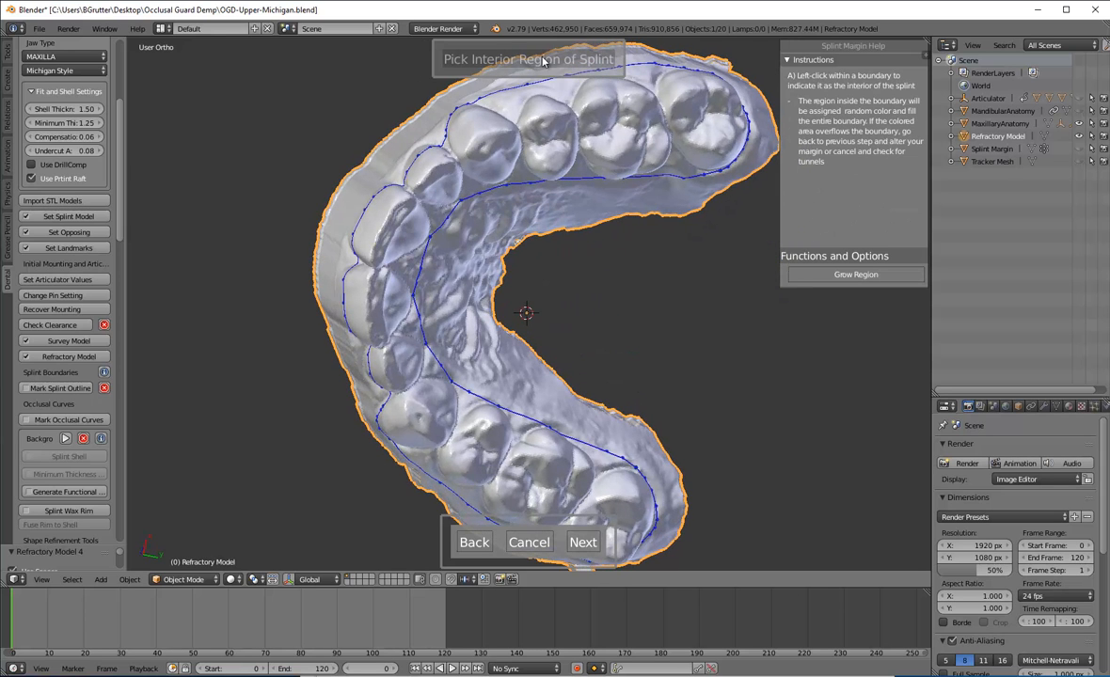
{"action": "left_click", "coordinate": [559, 157]}
{"action": "middle_click_drag", "start_coordinate": [341, 154], "coordinate": [493, 224]}
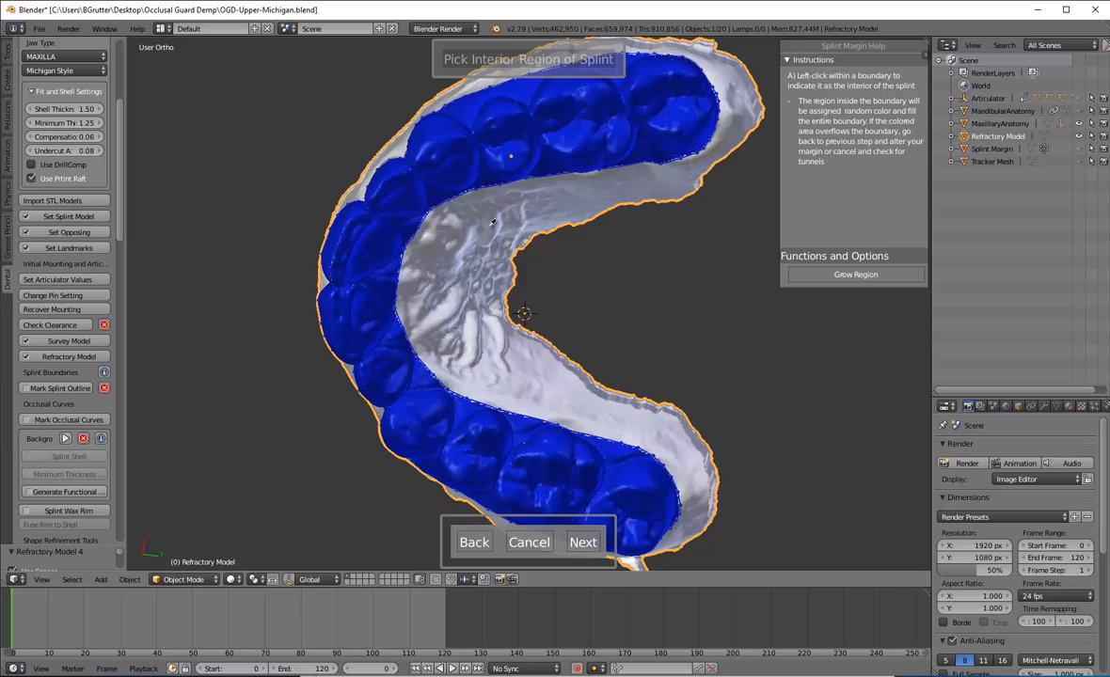
{"action": "left_click", "coordinate": [584, 542]}
{"action": "middle_click_drag", "start_coordinate": [508, 226], "coordinate": [611, 289]}
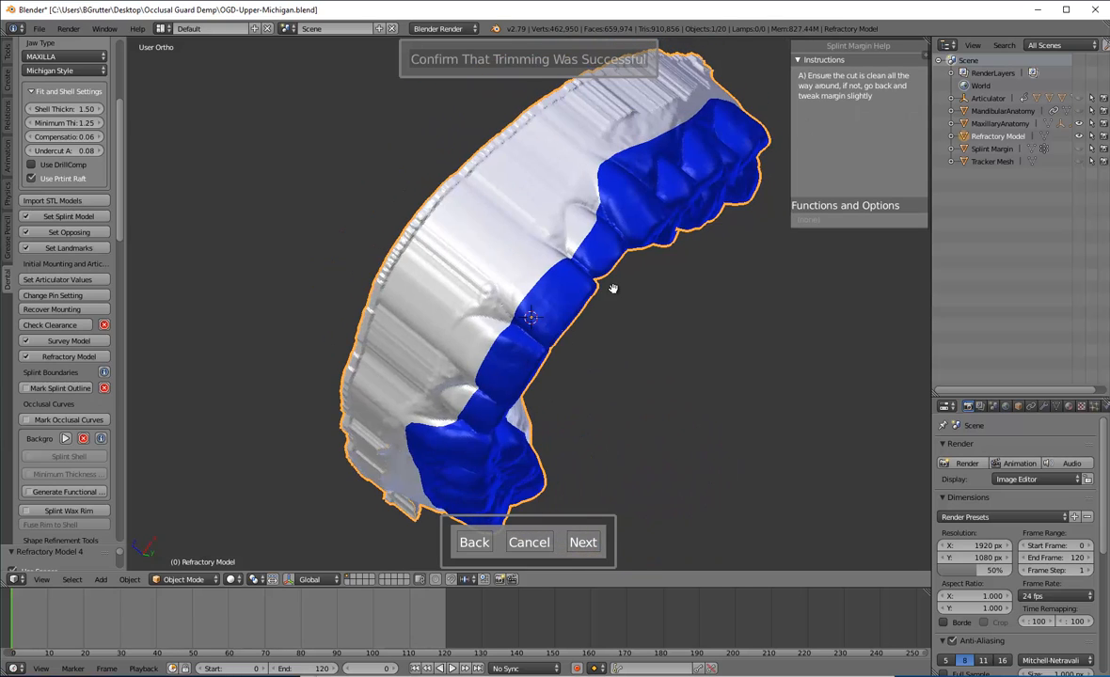
{"action": "left_click", "coordinate": [584, 543]}
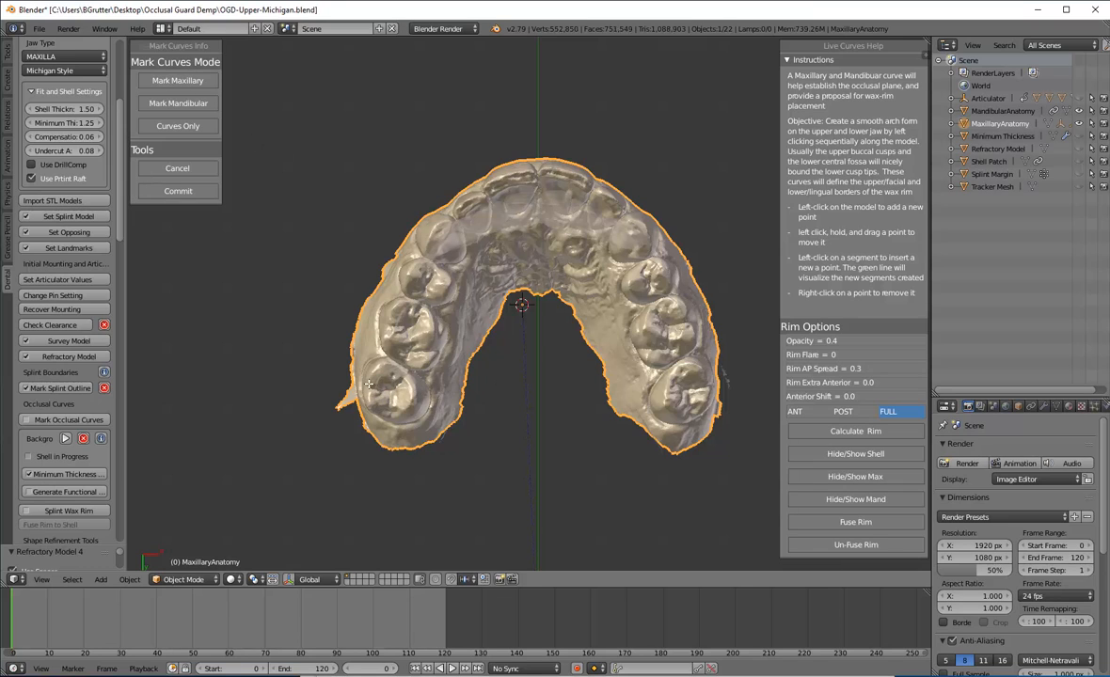
Mark the maxillary occlusal curve along the buccal cusps and incisal edges from the last right to the last left molar.
{"action": "left_click", "coordinate": [394, 311]}
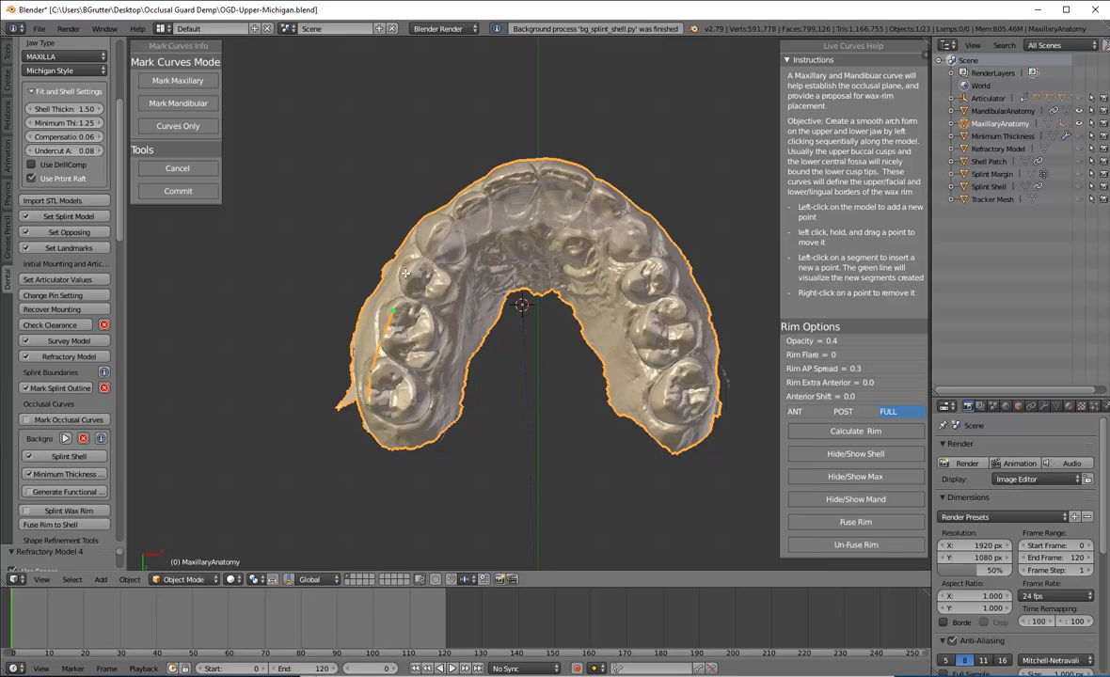
{"action": "left_click", "coordinate": [433, 227]}
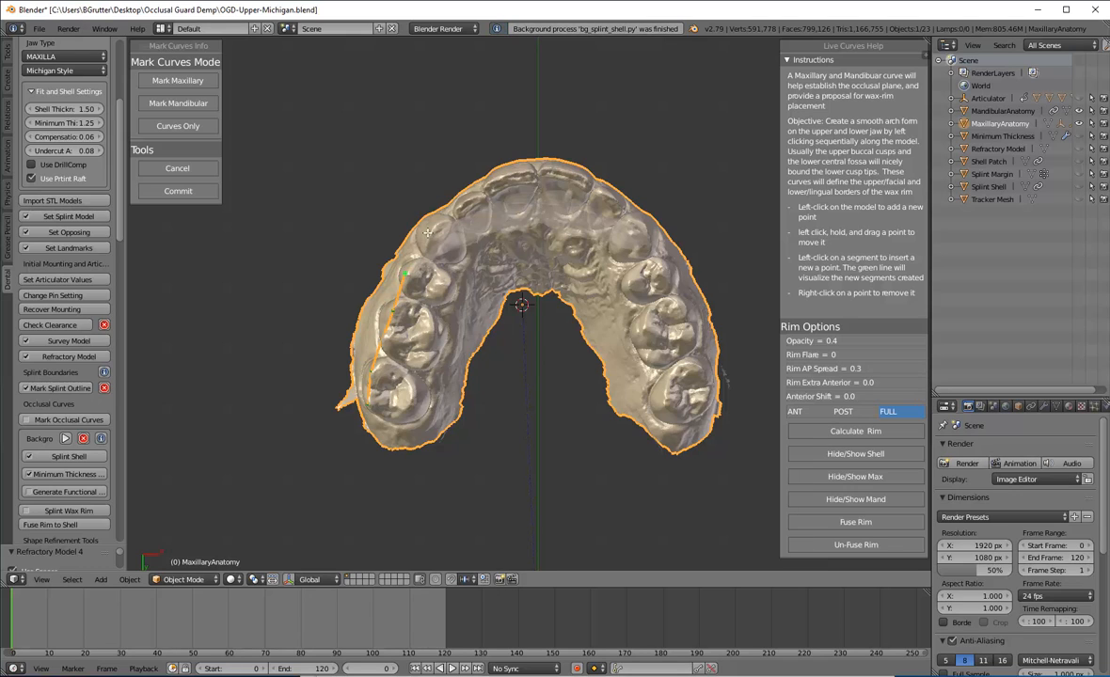
{"action": "left_click", "coordinate": [491, 183]}
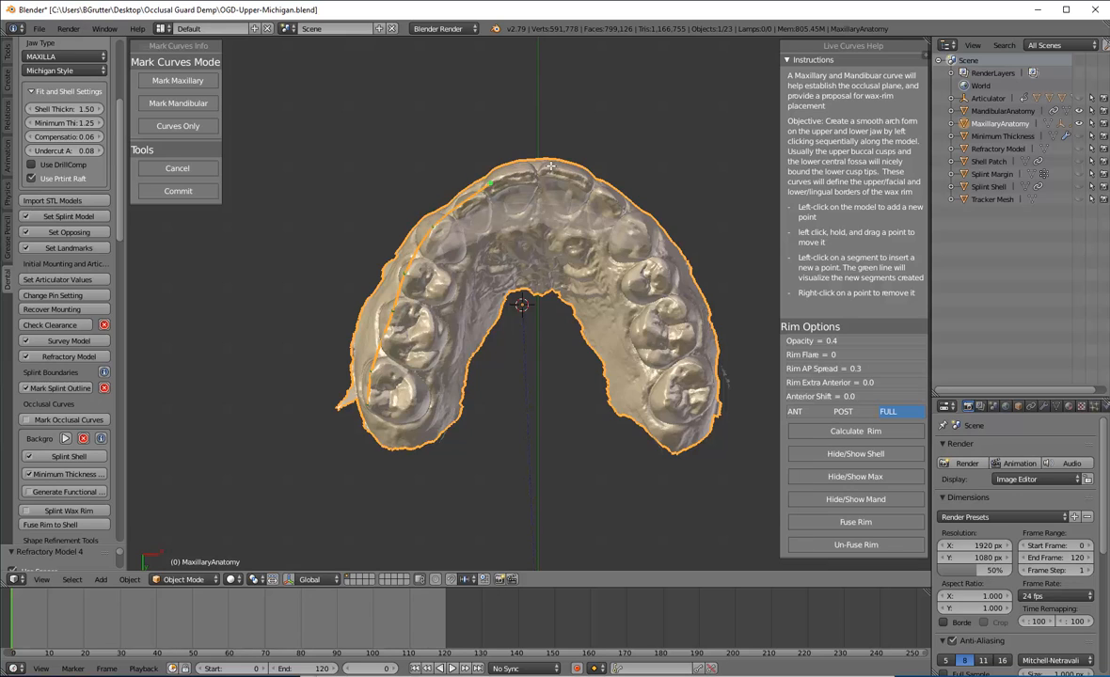
{"action": "left_click", "coordinate": [549, 171]}
{"action": "left_click", "coordinate": [609, 198]}
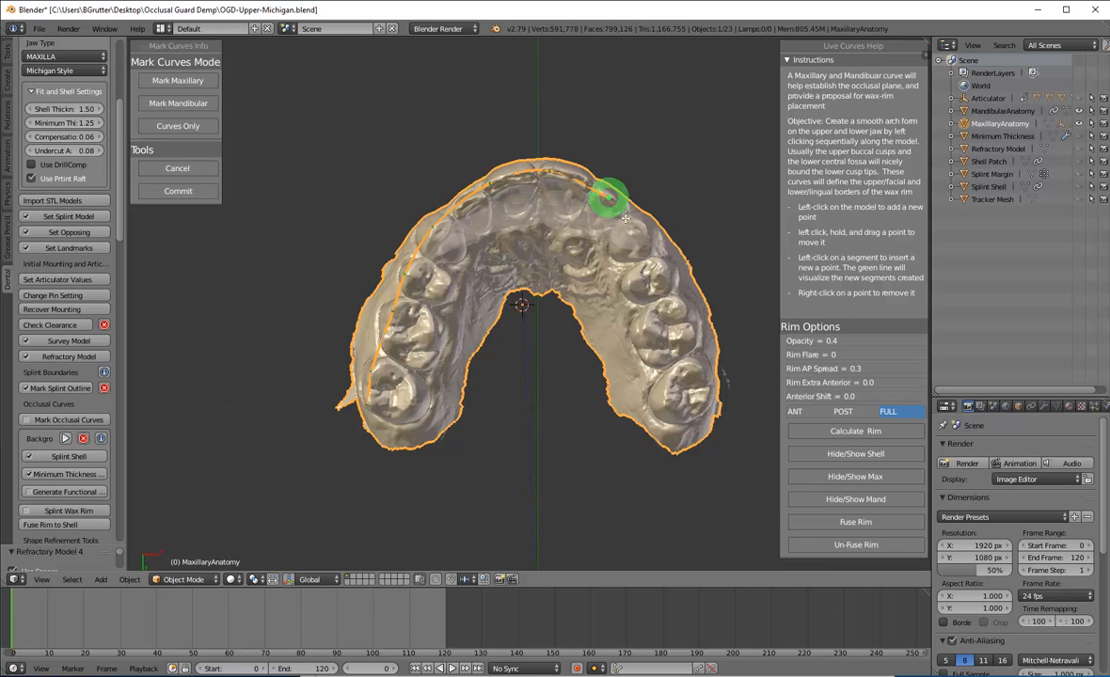
{"action": "left_click", "coordinate": [645, 229]}
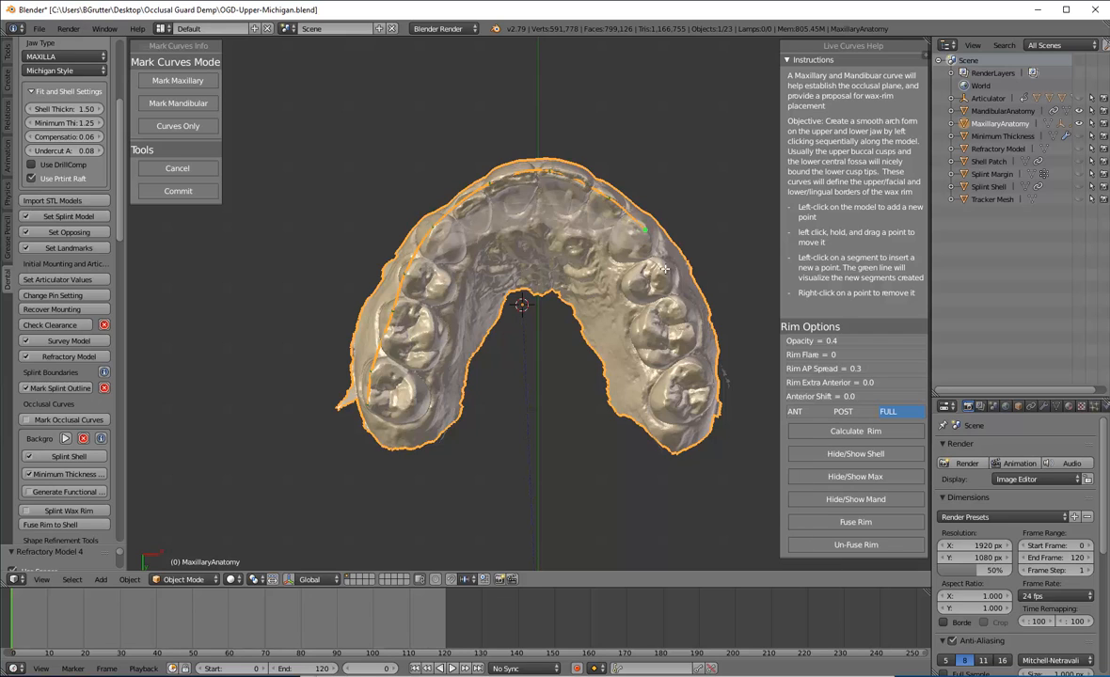
{"action": "left_click", "coordinate": [665, 269]}
{"action": "left_click", "coordinate": [690, 330]}
{"action": "left_click", "coordinate": [707, 400]}
Switch to the mandibular curve and place points from the last right molar through the posterior teeth to the lower incisors.
{"action": "left_click", "coordinate": [169, 102]}
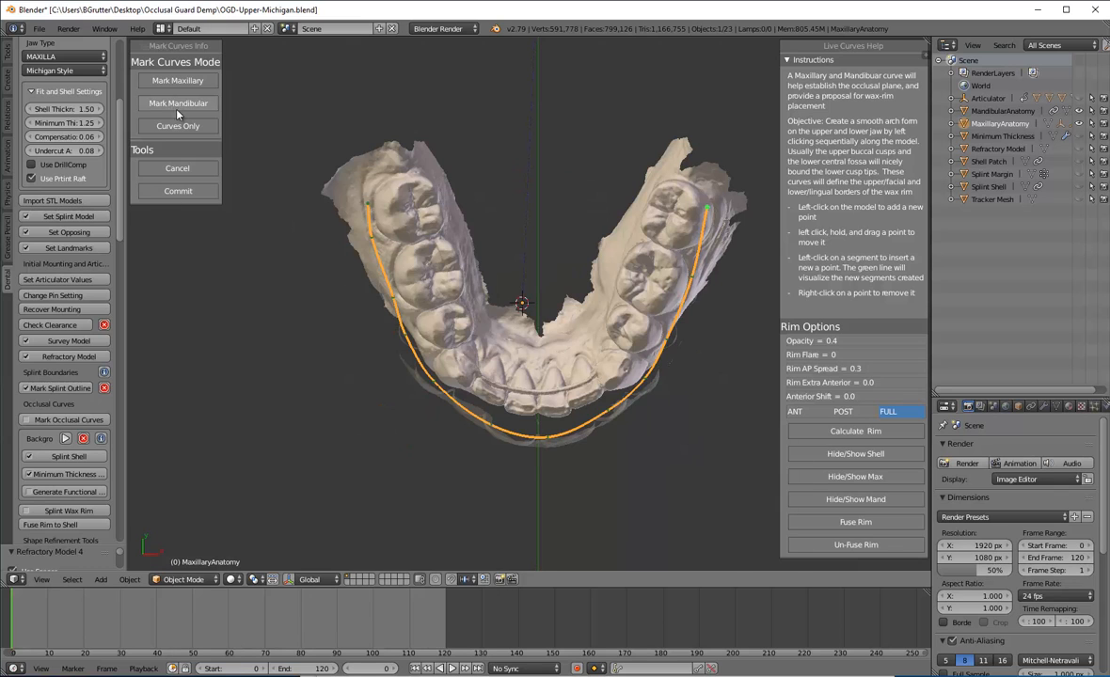
{"action": "left_click", "coordinate": [423, 188]}
{"action": "left_click", "coordinate": [435, 222]}
{"action": "left_click", "coordinate": [447, 261]}
{"action": "left_click", "coordinate": [455, 291]}
{"action": "left_click", "coordinate": [464, 324]}
{"action": "left_click", "coordinate": [463, 375]}
{"action": "left_click", "coordinate": [518, 405]}
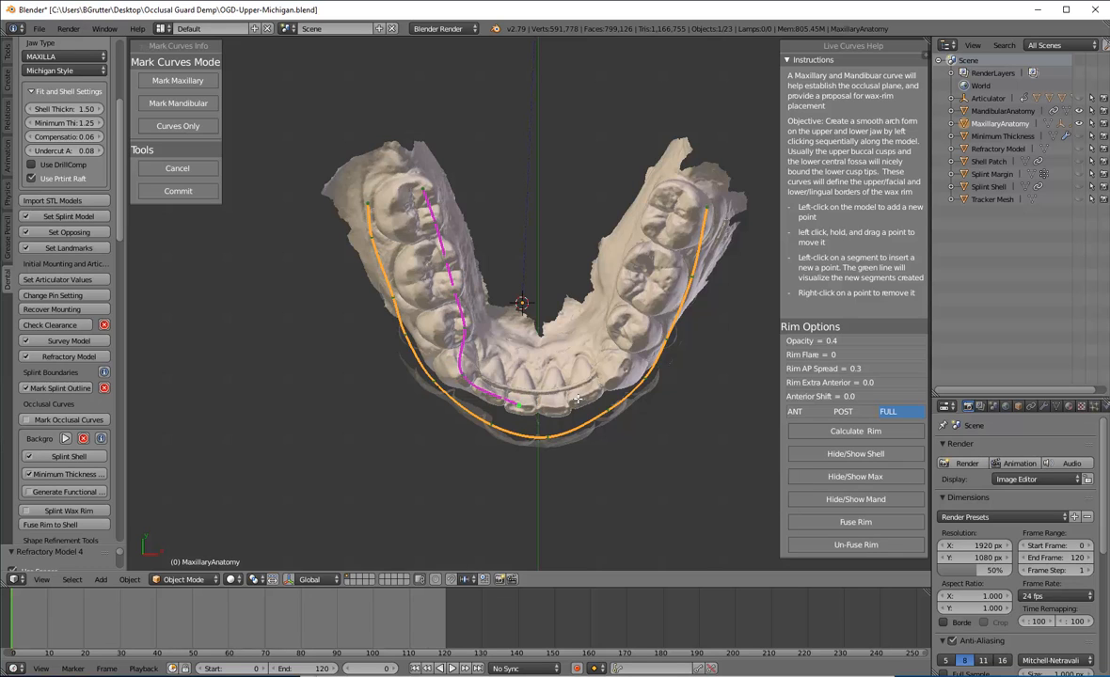
Continue the mandibular curve through the left posterior teeth to the last molar, check both curves and commit them.
{"action": "left_click", "coordinate": [576, 399]}
{"action": "left_click", "coordinate": [616, 374]}
{"action": "left_click", "coordinate": [619, 322]}
{"action": "left_click", "coordinate": [635, 268]}
{"action": "left_click", "coordinate": [653, 224]}
{"action": "left_click", "coordinate": [665, 193]}
{"action": "middle_click_drag", "start_coordinate": [602, 293], "coordinate": [398, 364]}
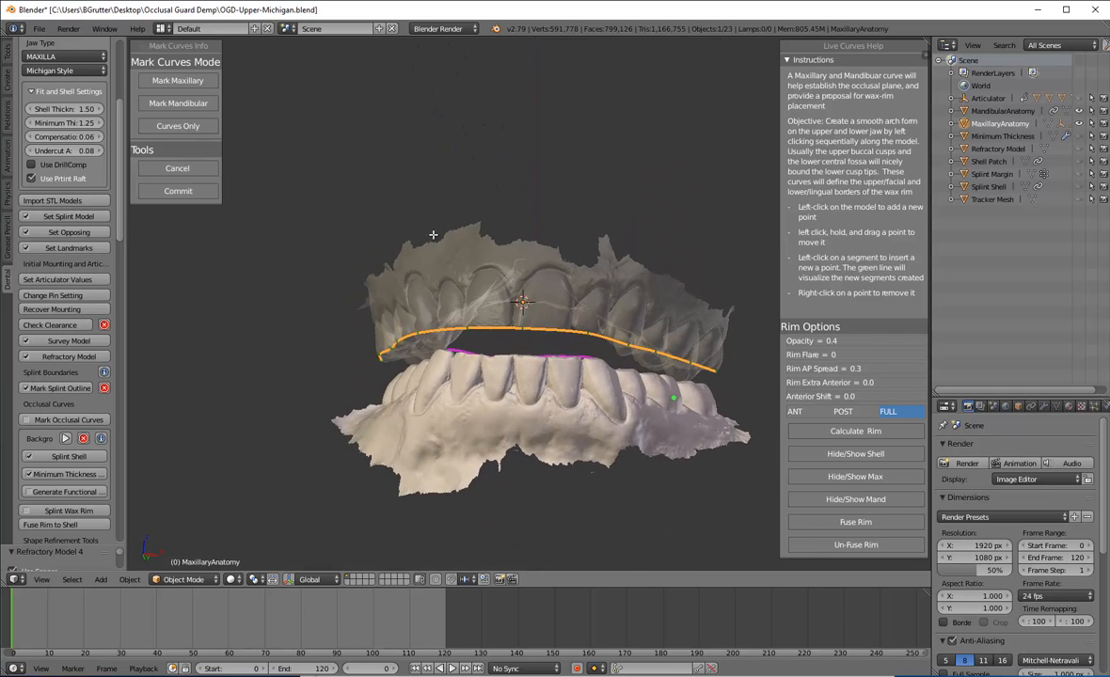
{"action": "middle_click_drag", "start_coordinate": [433, 234], "coordinate": [580, 338]}
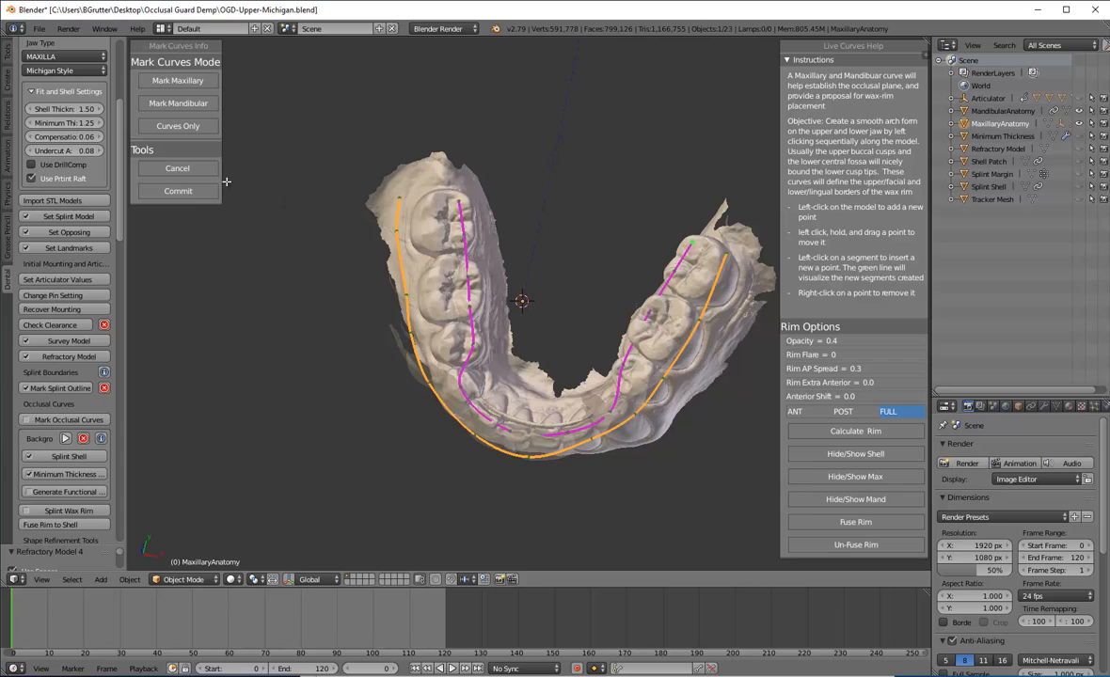
{"action": "left_click", "coordinate": [186, 190]}
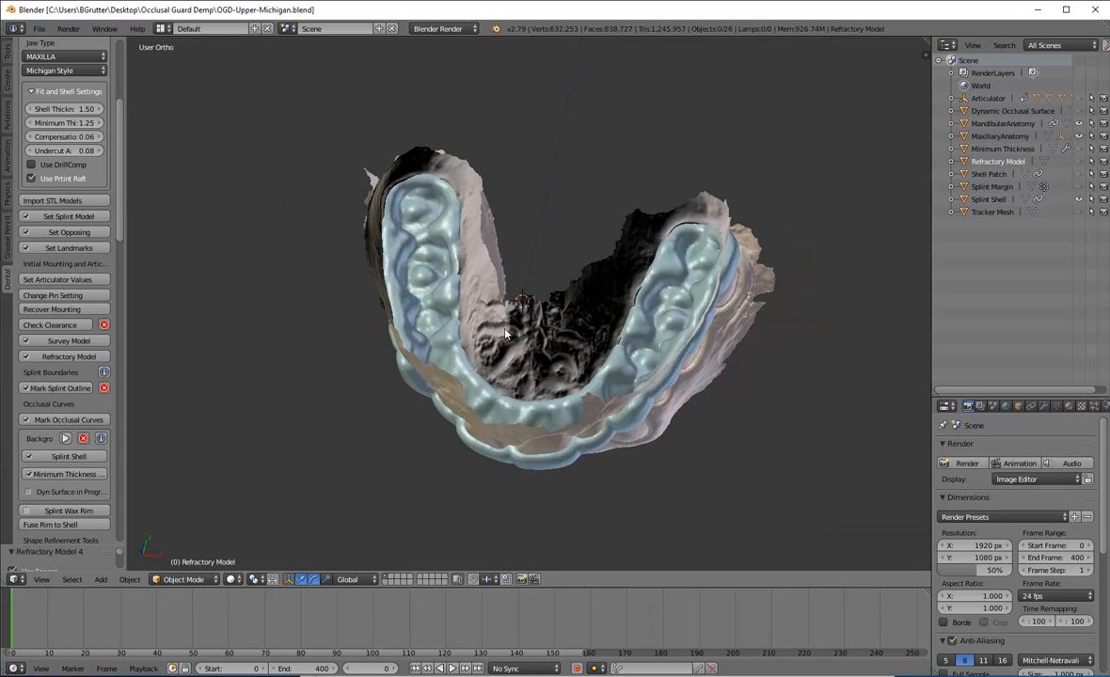
Create the splint wax rim with the Cube meta type, Full Rim area and default dimensions, and inspect it against both arches.
{"action": "middle_click_drag", "start_coordinate": [508, 326], "coordinate": [519, 116]}
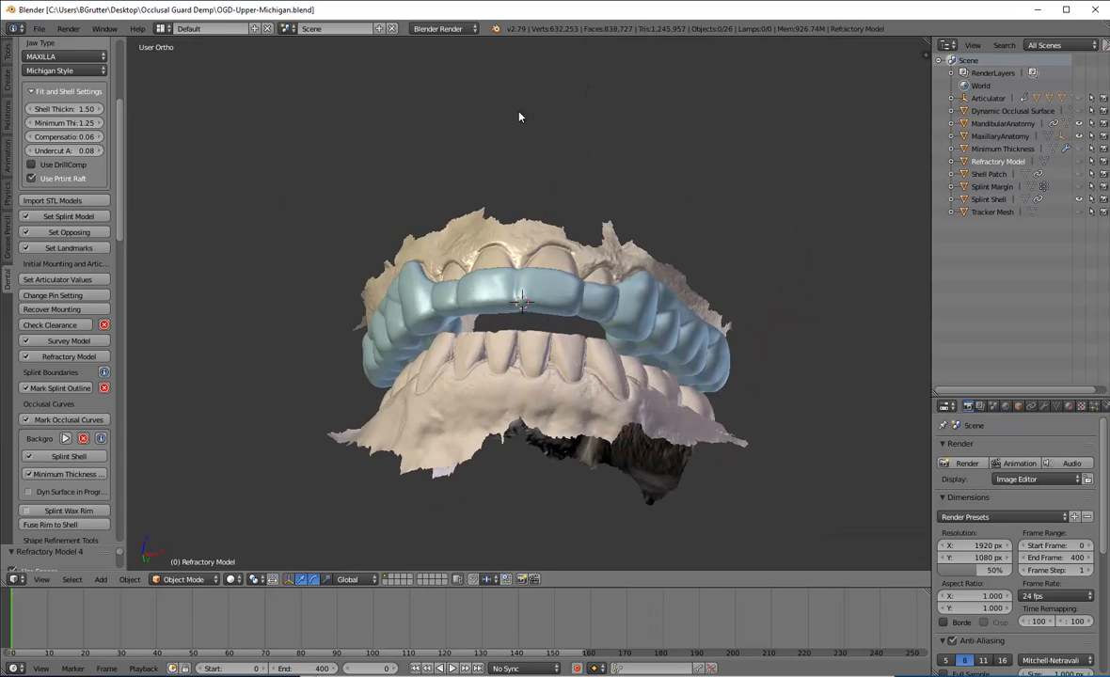
{"action": "left_click", "coordinate": [41, 512]}
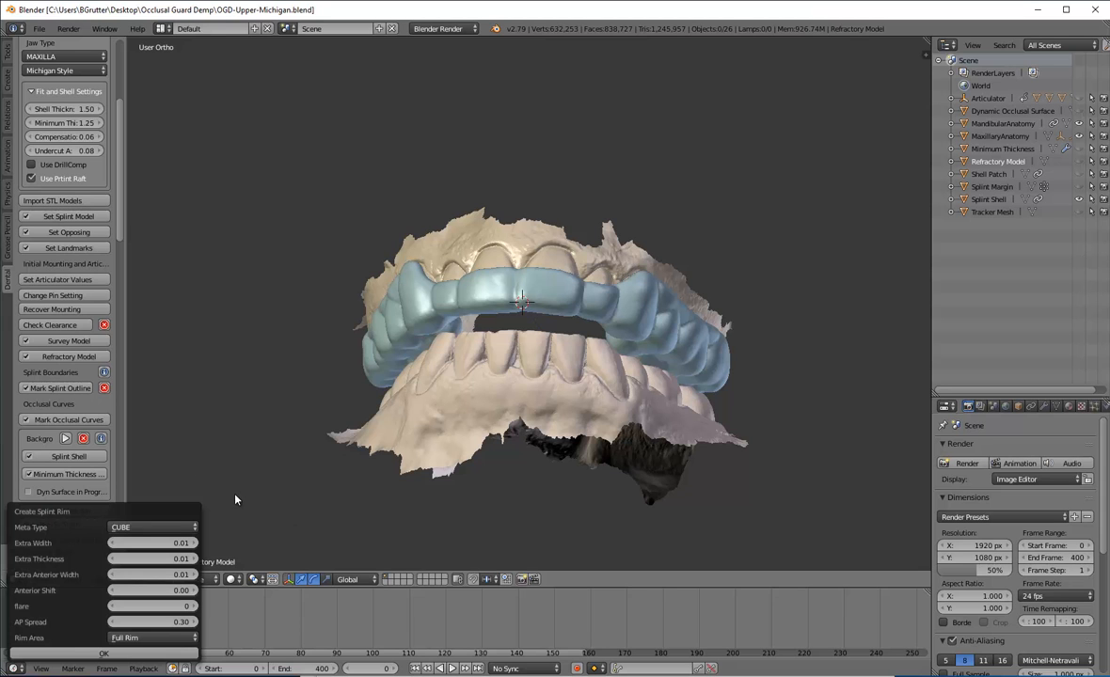
{"action": "left_click", "coordinate": [75, 656]}
{"action": "middle_click_drag", "start_coordinate": [362, 476], "coordinate": [394, 252]}
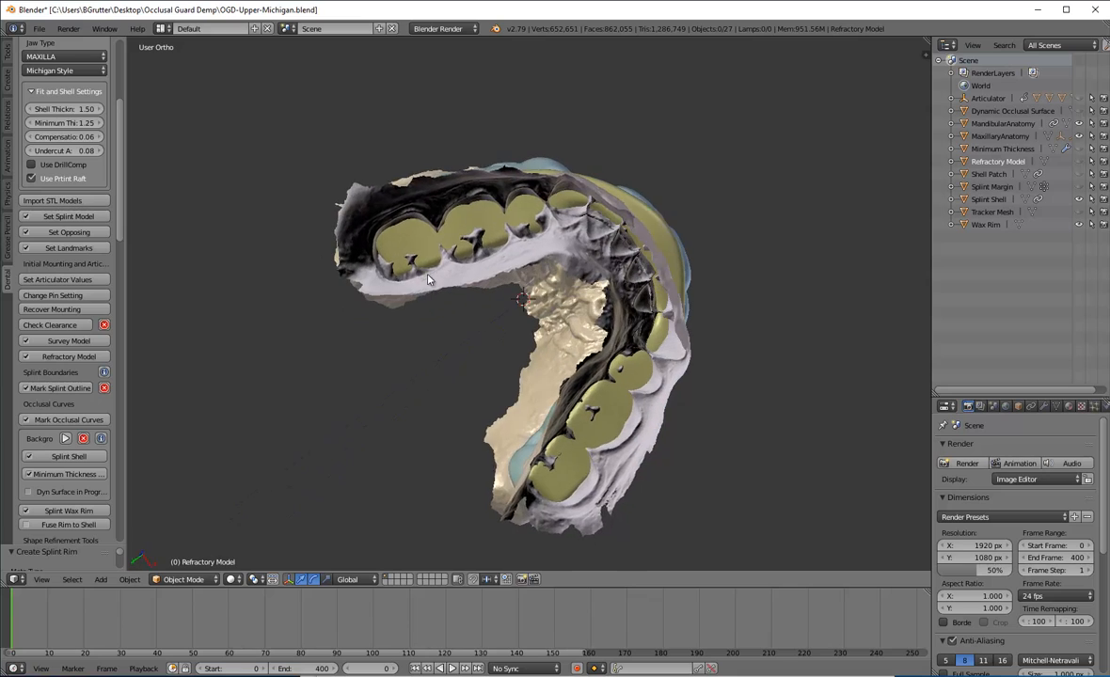
{"action": "middle_click_drag", "start_coordinate": [529, 386], "coordinate": [465, 313]}
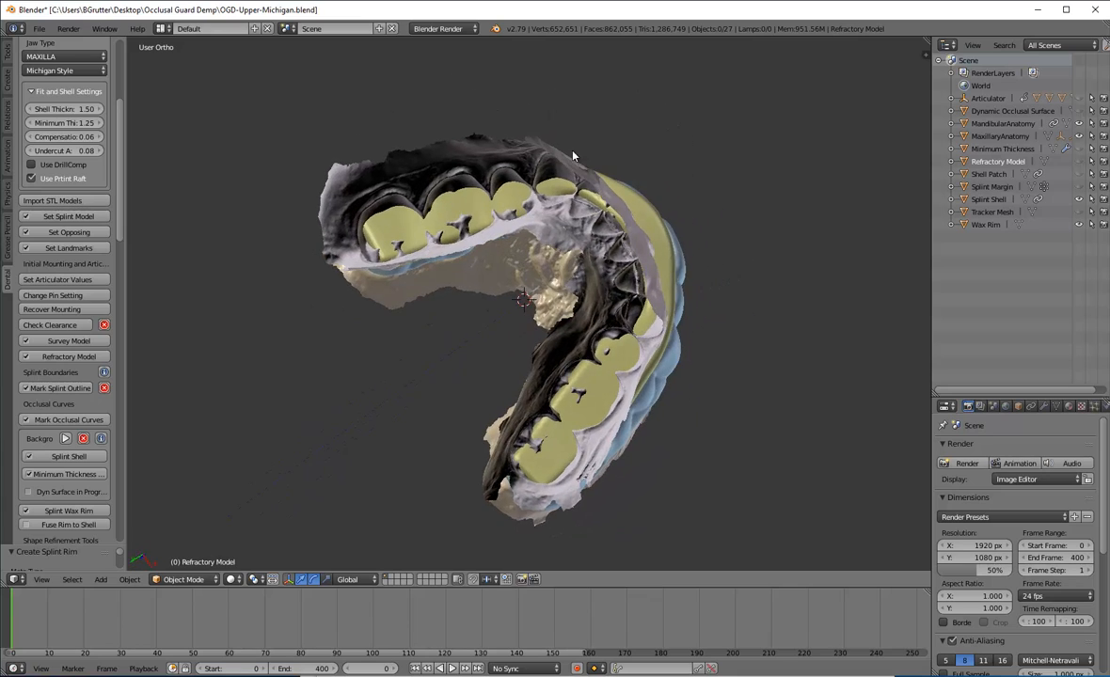
{"action": "middle_click_drag", "start_coordinate": [540, 150], "coordinate": [476, 319]}
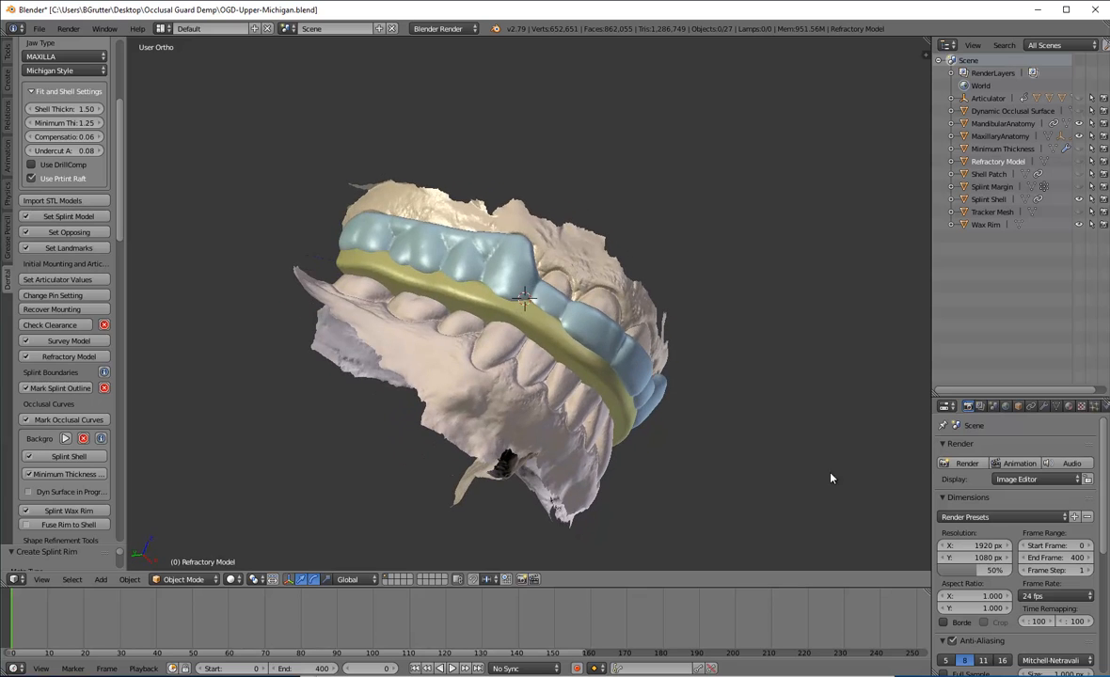
{"action": "middle_click_drag", "start_coordinate": [831, 479], "coordinate": [526, 245]}
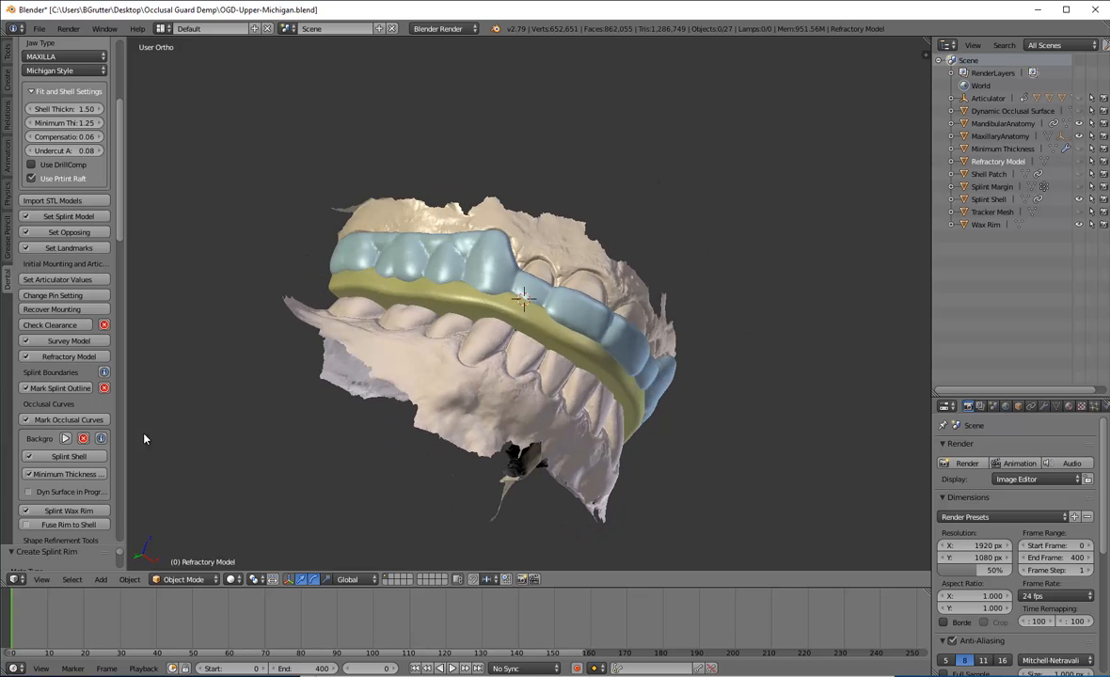
Fuse the wax rim to the splint shell and inspect the joined shape around the arch.
{"action": "left_click", "coordinate": [80, 528]}
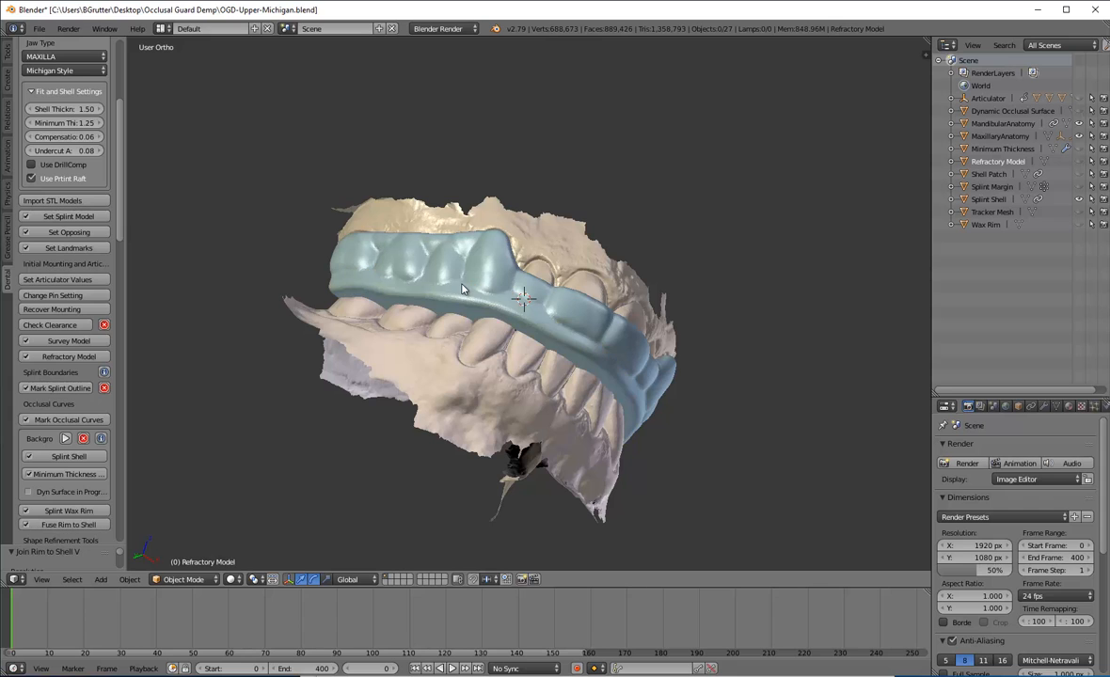
{"action": "middle_click_drag", "start_coordinate": [470, 308], "coordinate": [581, 199]}
{"action": "middle_click_drag", "start_coordinate": [523, 299], "coordinate": [413, 192]}
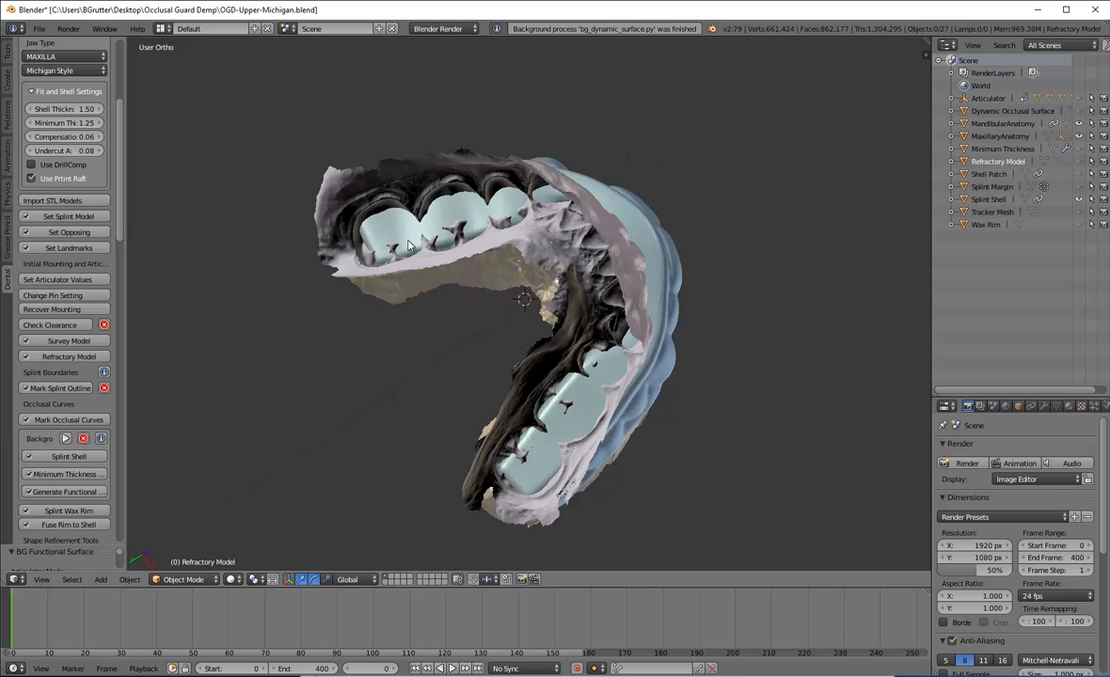
{"action": "middle_click_drag", "start_coordinate": [408, 245], "coordinate": [496, 194]}
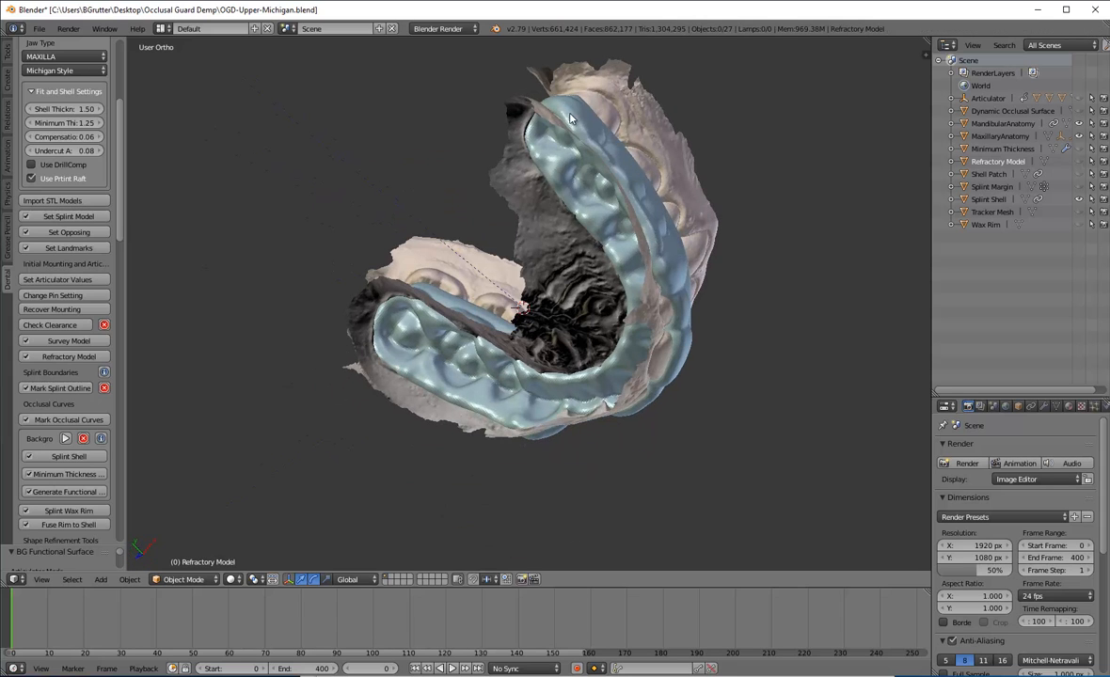
{"action": "middle_click_drag", "start_coordinate": [573, 316], "coordinate": [513, 168]}
{"action": "scroll", "coordinate": [56, 385], "scroll_direction": "down", "scroll_amount": 6}
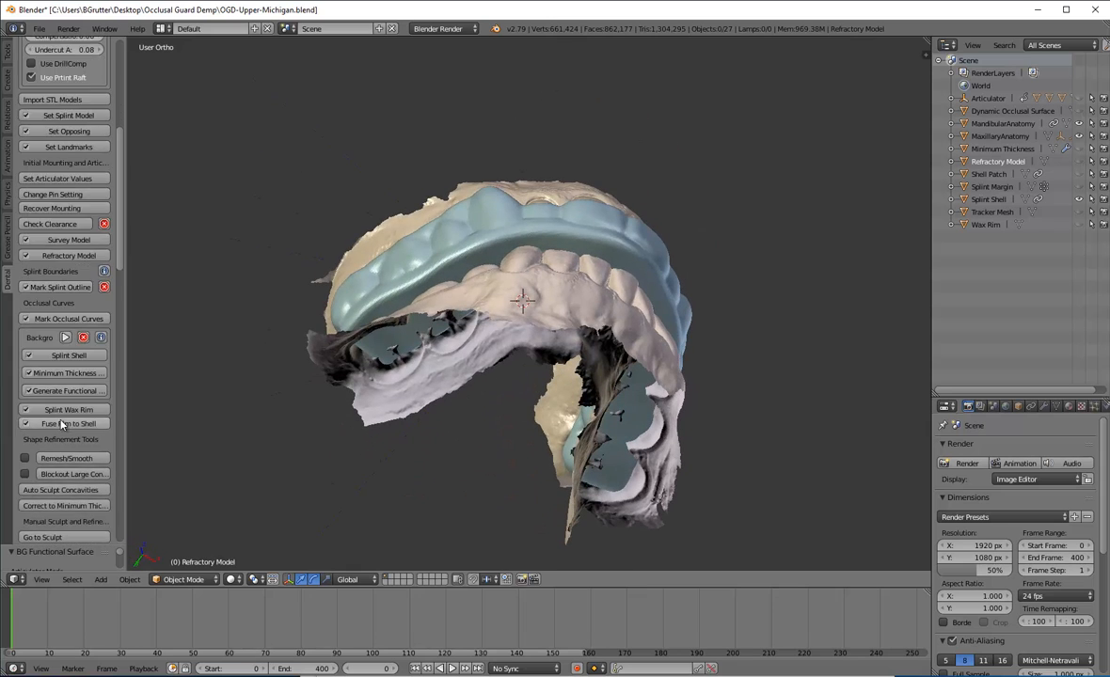
{"action": "scroll", "coordinate": [61, 426], "scroll_direction": "down", "scroll_amount": 1}
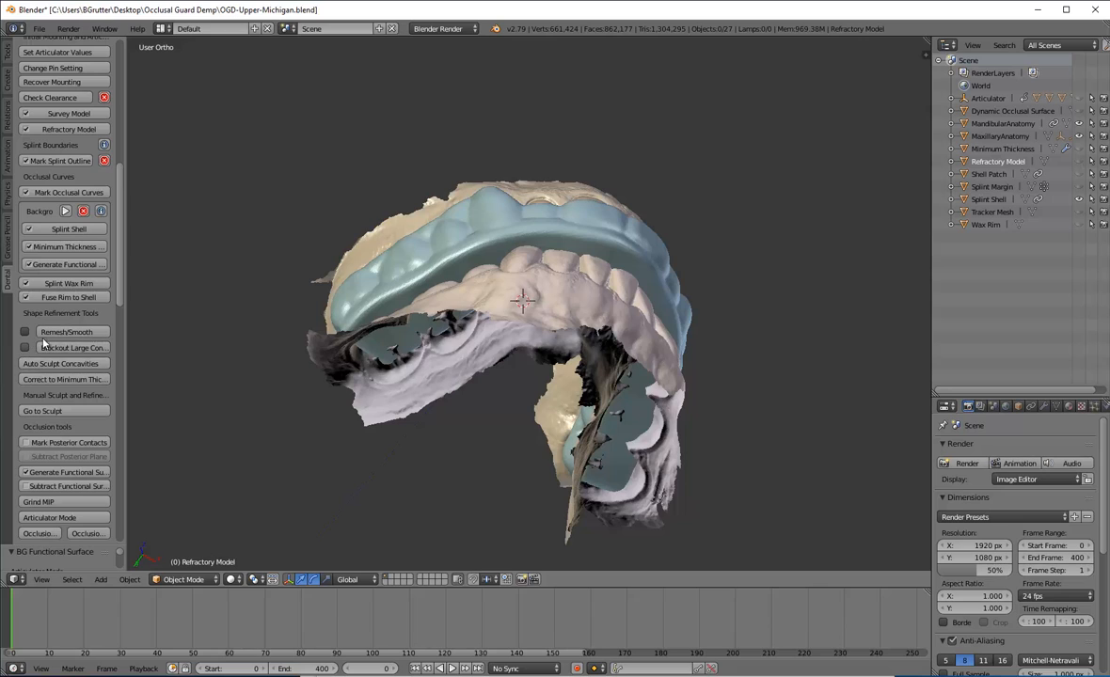
{"action": "left_click", "coordinate": [33, 411]}
{"action": "scroll", "coordinate": [61, 430], "scroll_direction": "down", "scroll_amount": 3}
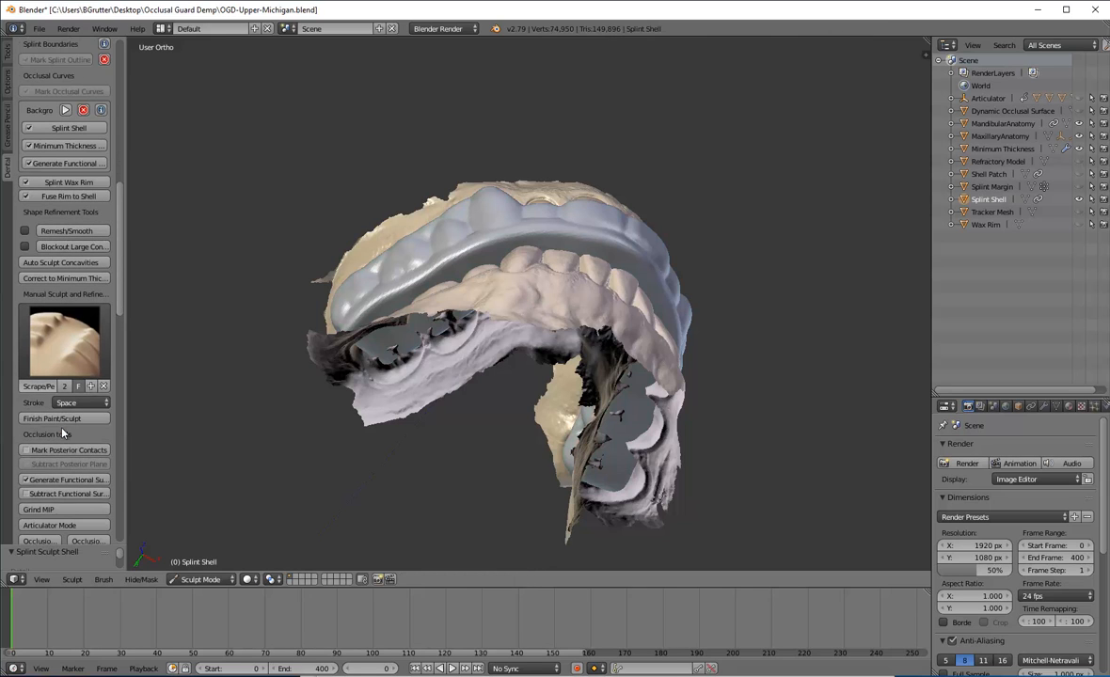
{"action": "middle_click_drag", "start_coordinate": [520, 153], "coordinate": [555, 239]}
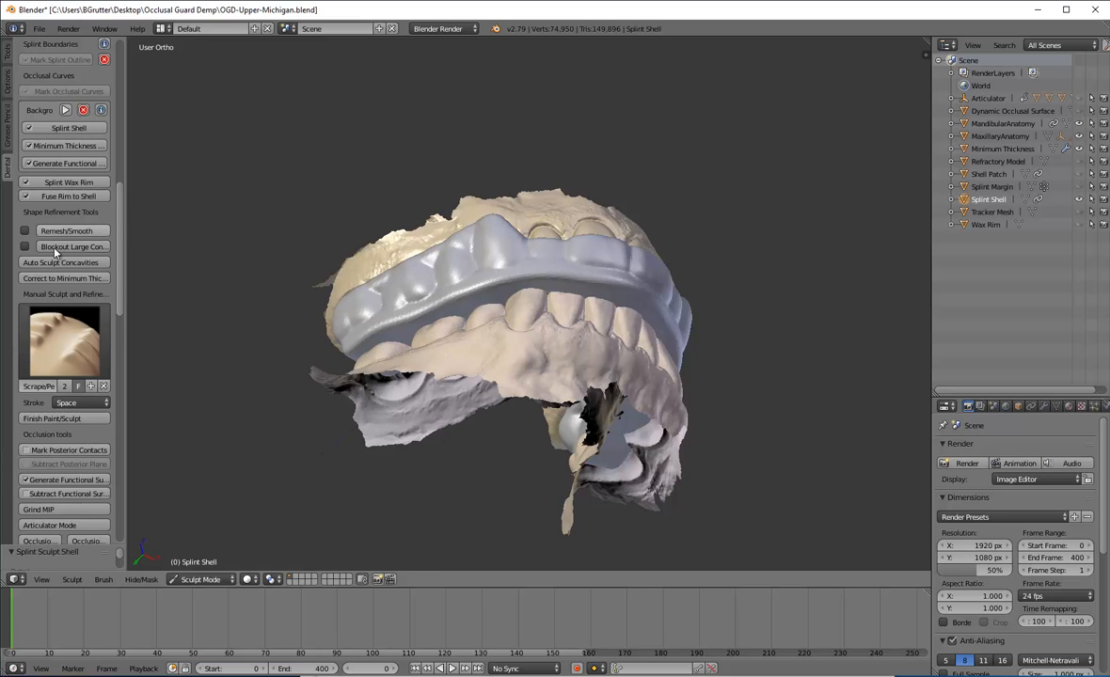
{"action": "left_click", "coordinate": [49, 419]}
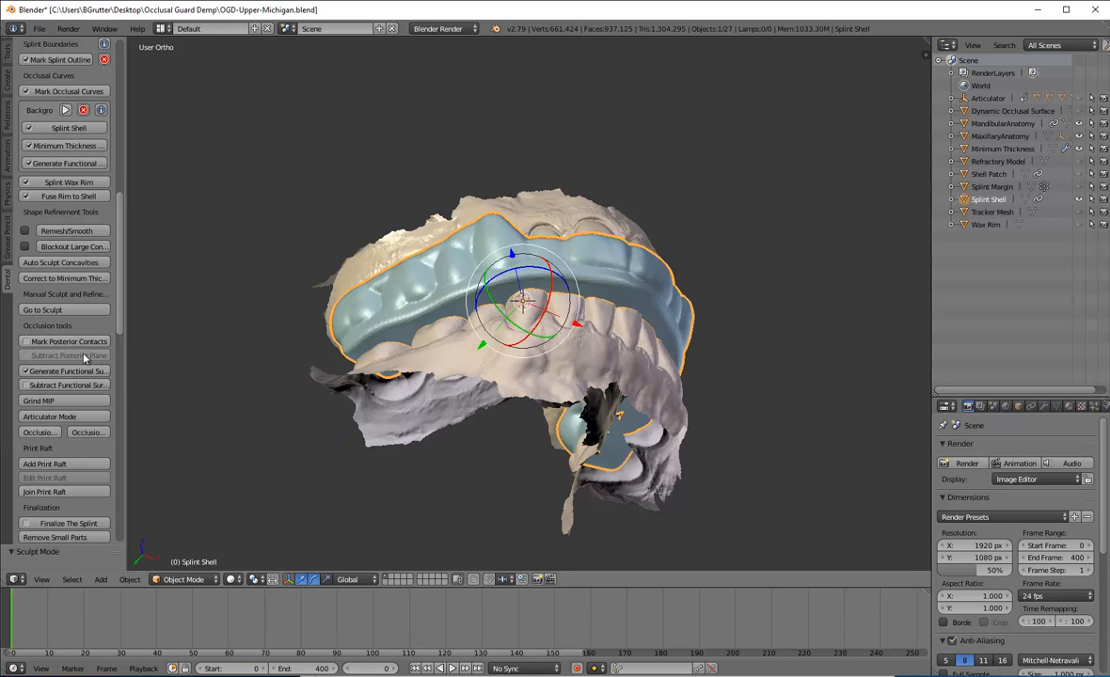
Start marking posterior contacts and place points on the cusps of the mandibular right molars and premolar.
{"action": "left_click", "coordinate": [25, 370]}
{"action": "left_click", "coordinate": [62, 341]}
{"action": "scroll", "coordinate": [467, 245], "scroll_direction": "up", "scroll_amount": 1}
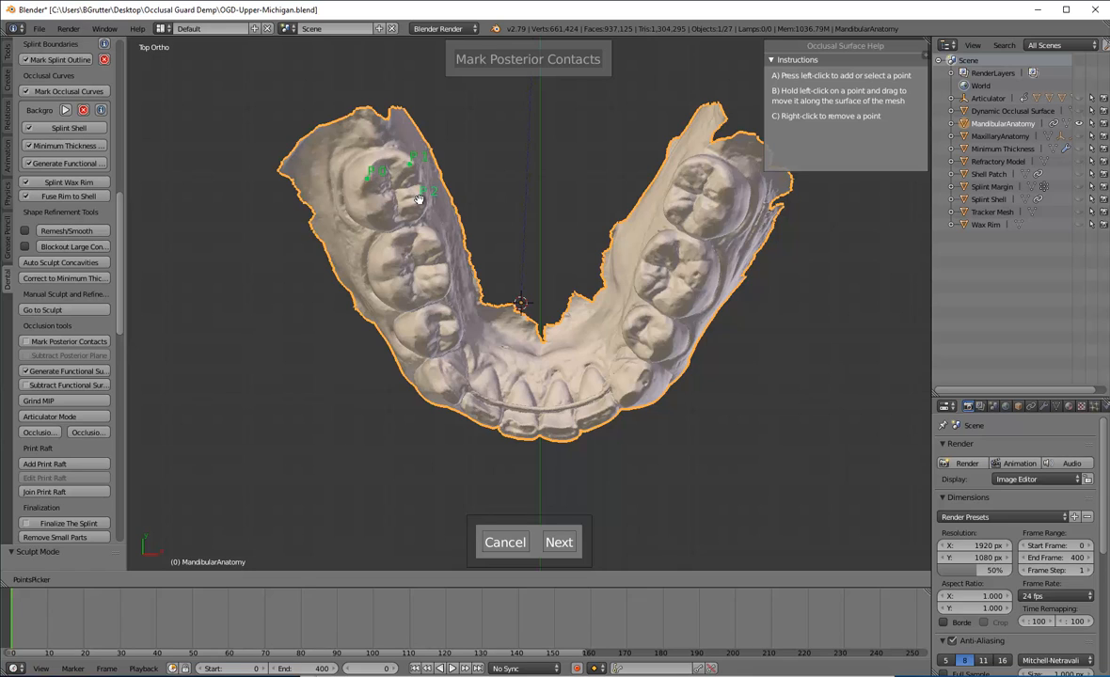
{"action": "left_click", "coordinate": [393, 258]}
{"action": "left_click", "coordinate": [404, 296]}
{"action": "left_click", "coordinate": [453, 330]}
{"action": "middle_click_drag", "start_coordinate": [421, 307], "coordinate": [472, 316]}
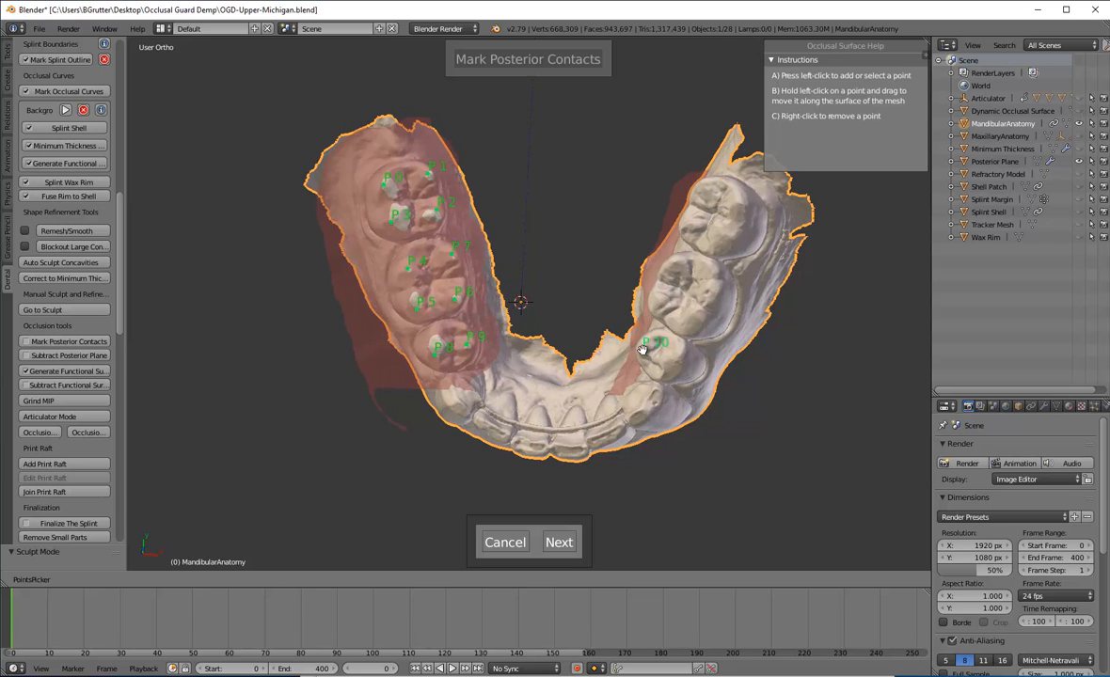
Mark the contact points on the mandibular left premolar and molar cusps and commit the posterior plane untrimmed.
{"action": "left_click", "coordinate": [669, 362]}
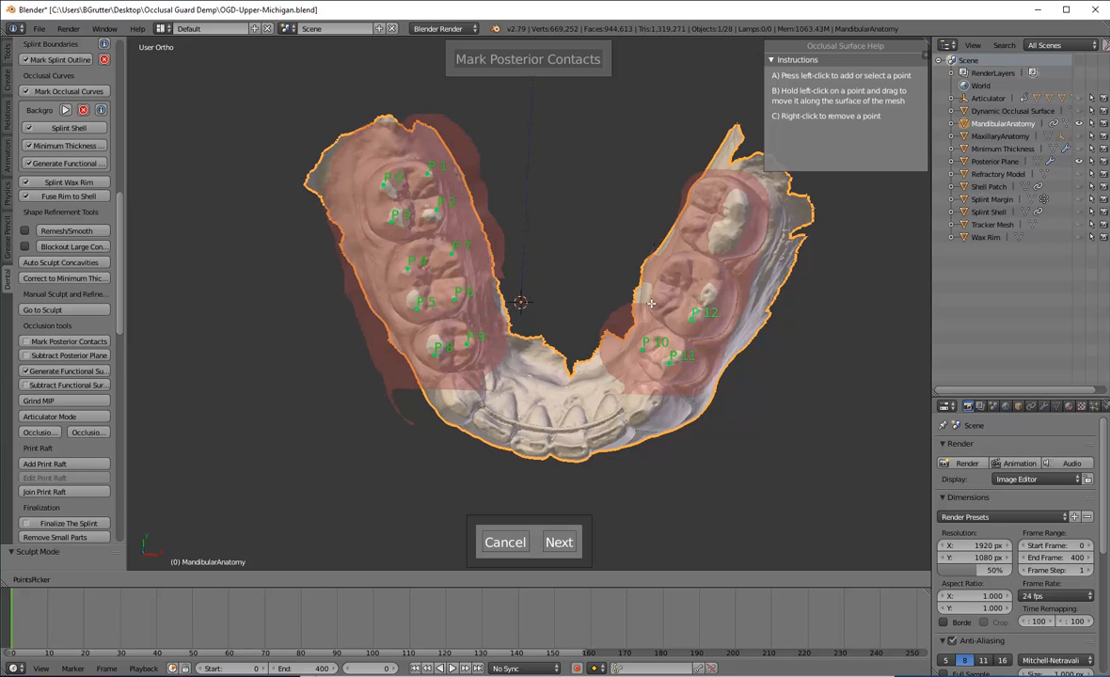
{"action": "left_click", "coordinate": [708, 291]}
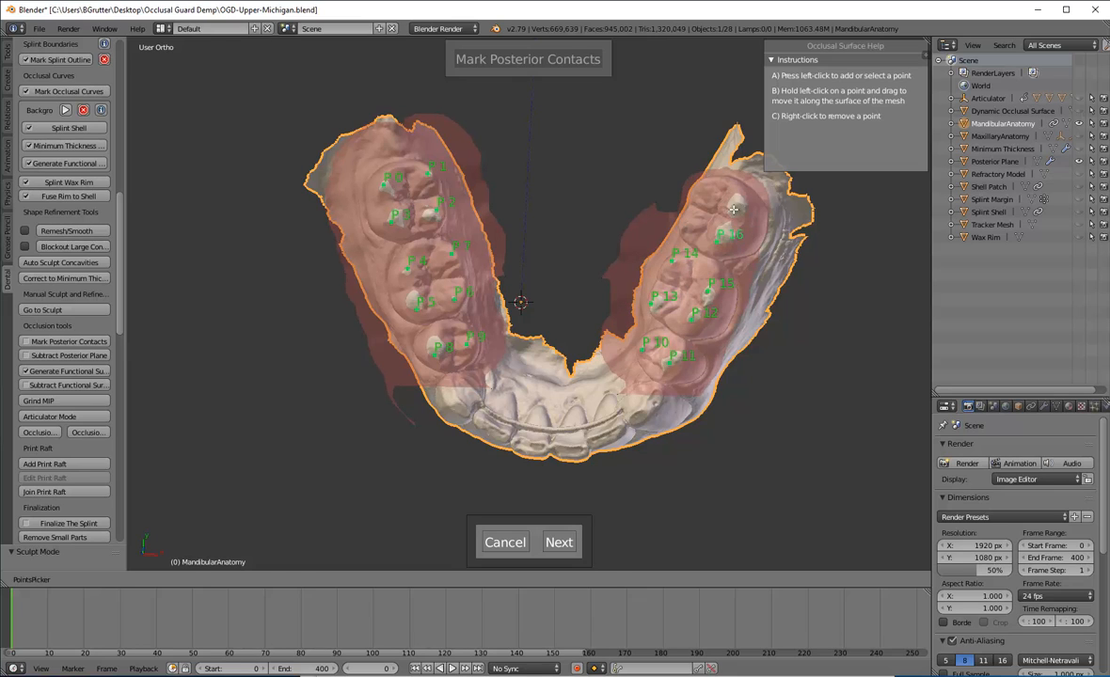
{"action": "left_click", "coordinate": [732, 207]}
{"action": "left_click", "coordinate": [699, 191]}
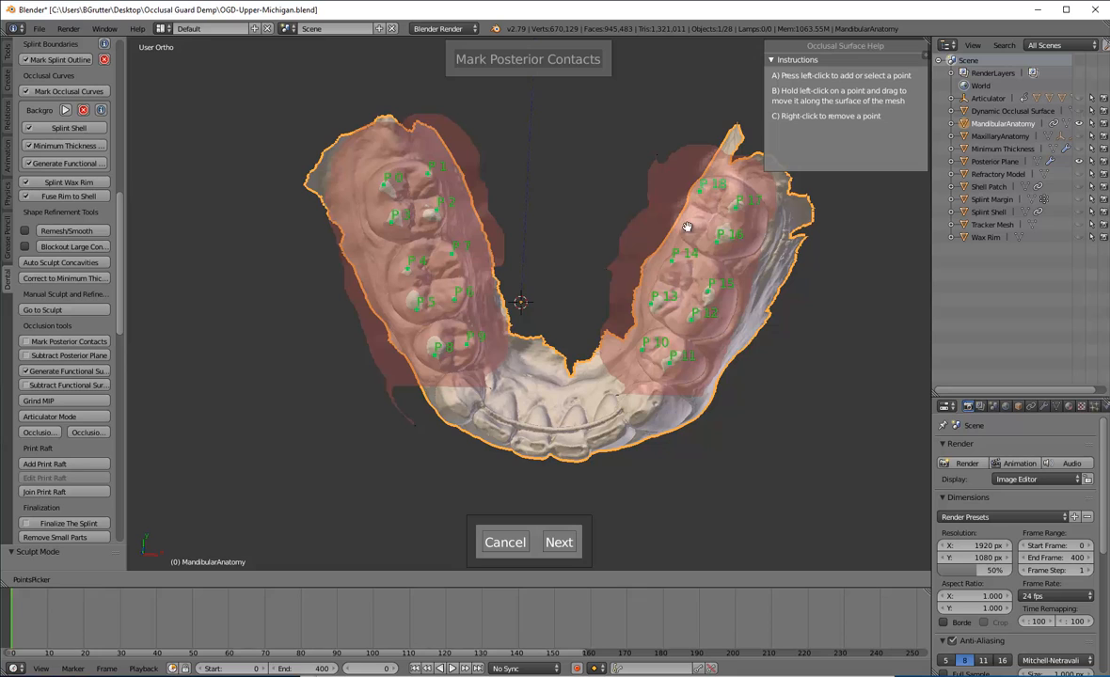
{"action": "middle_click_drag", "start_coordinate": [688, 228], "coordinate": [374, 435]}
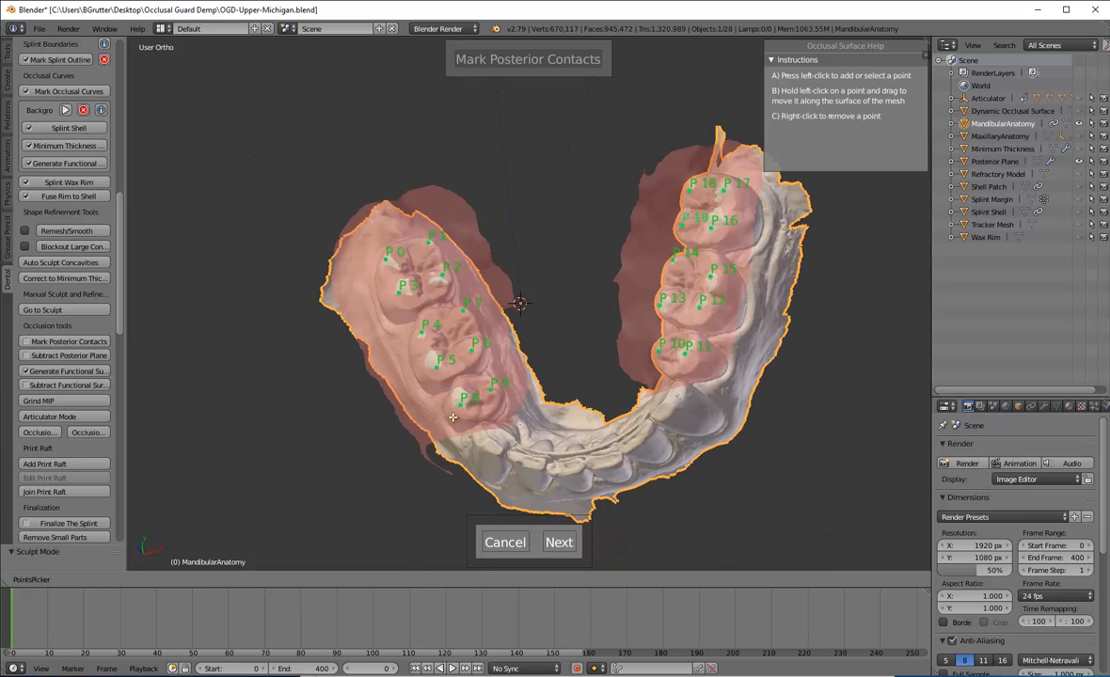
{"action": "left_click", "coordinate": [557, 542]}
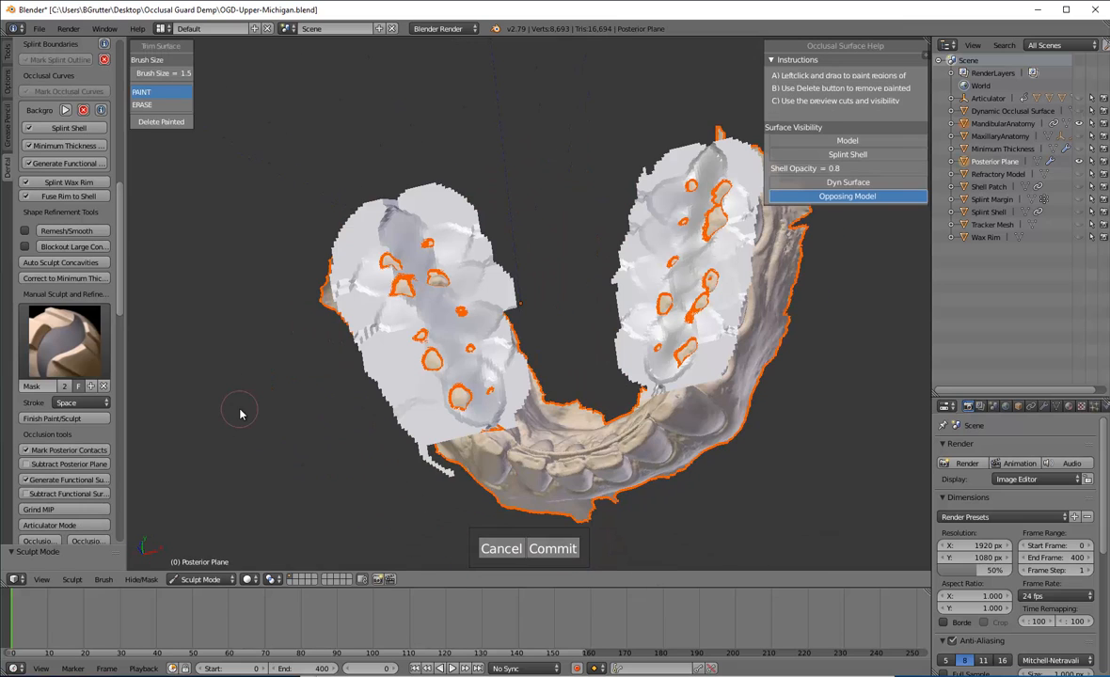
{"action": "left_click", "coordinate": [557, 549]}
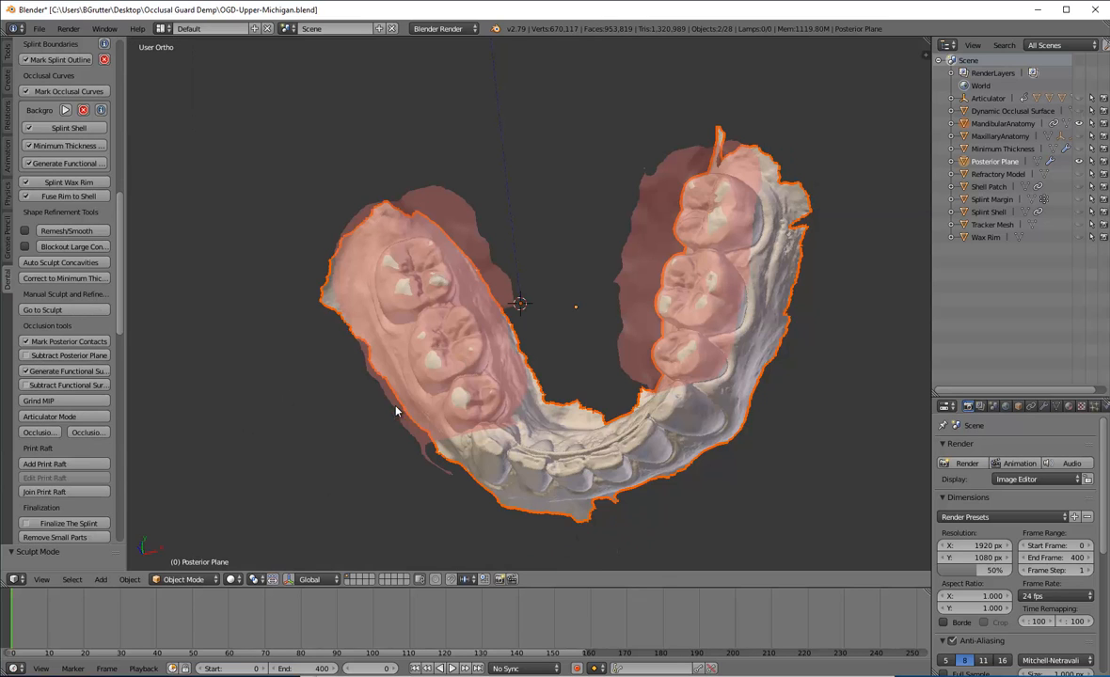
Show the Splint Shell and subtract the posterior plane from it, checking where the opposing teeth touch the shell.
{"action": "middle_click_drag", "start_coordinate": [381, 412], "coordinate": [585, 293]}
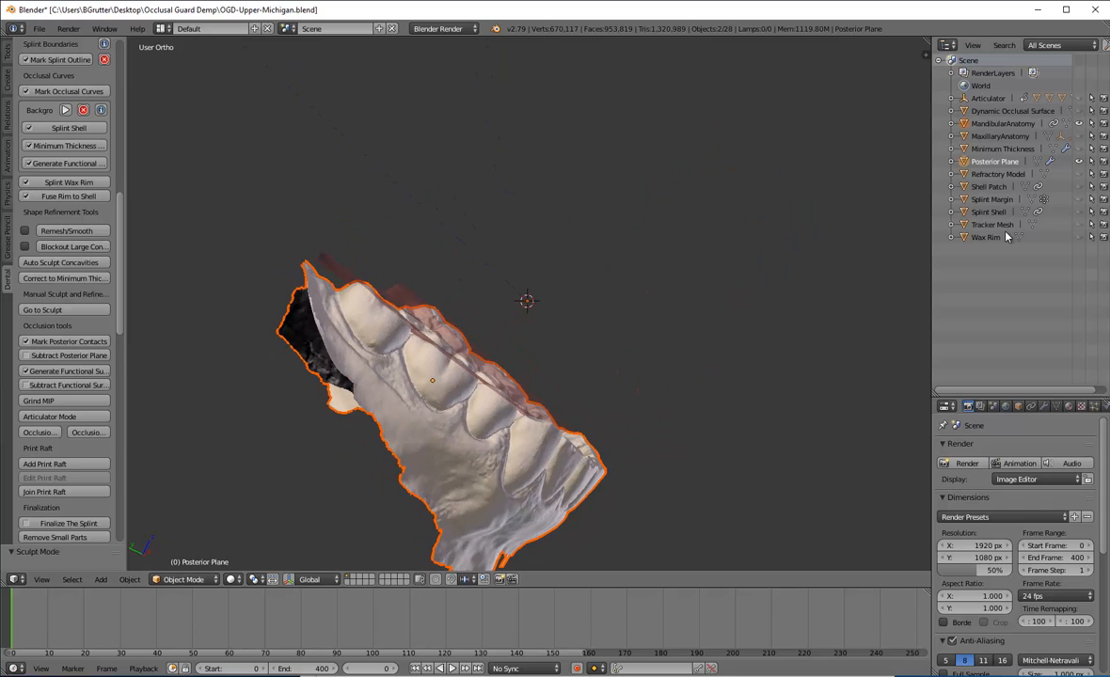
{"action": "left_click", "coordinate": [1078, 212]}
{"action": "middle_click_drag", "start_coordinate": [602, 311], "coordinate": [243, 310]}
{"action": "scroll", "coordinate": [75, 338], "scroll_direction": "down", "scroll_amount": 2}
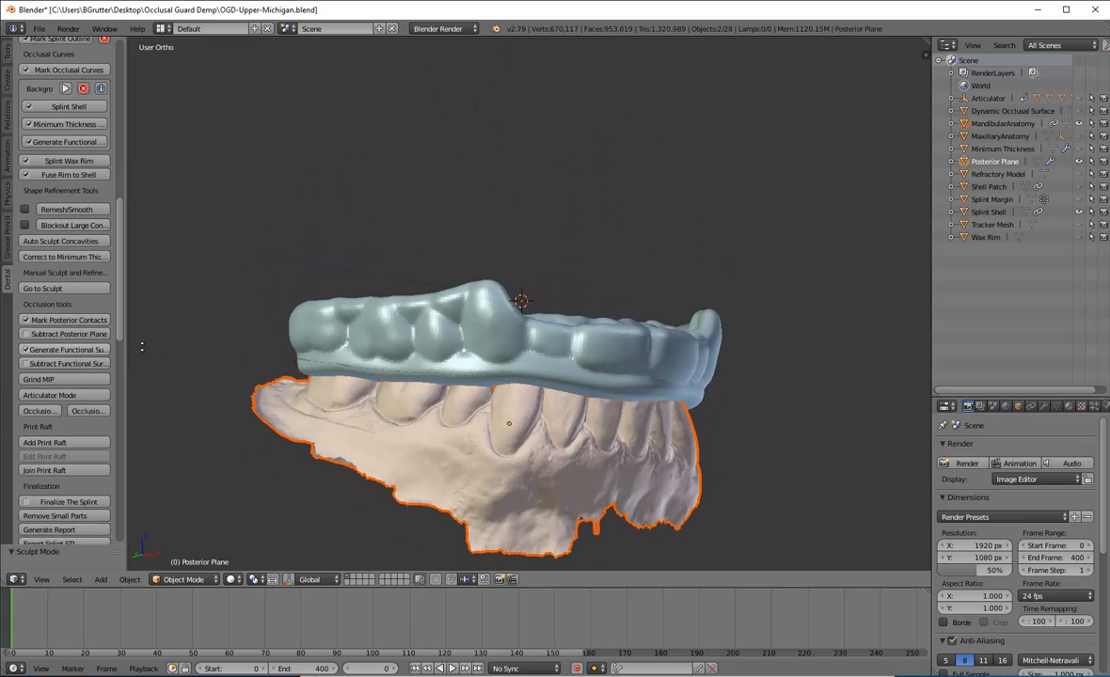
{"action": "left_click", "coordinate": [67, 333]}
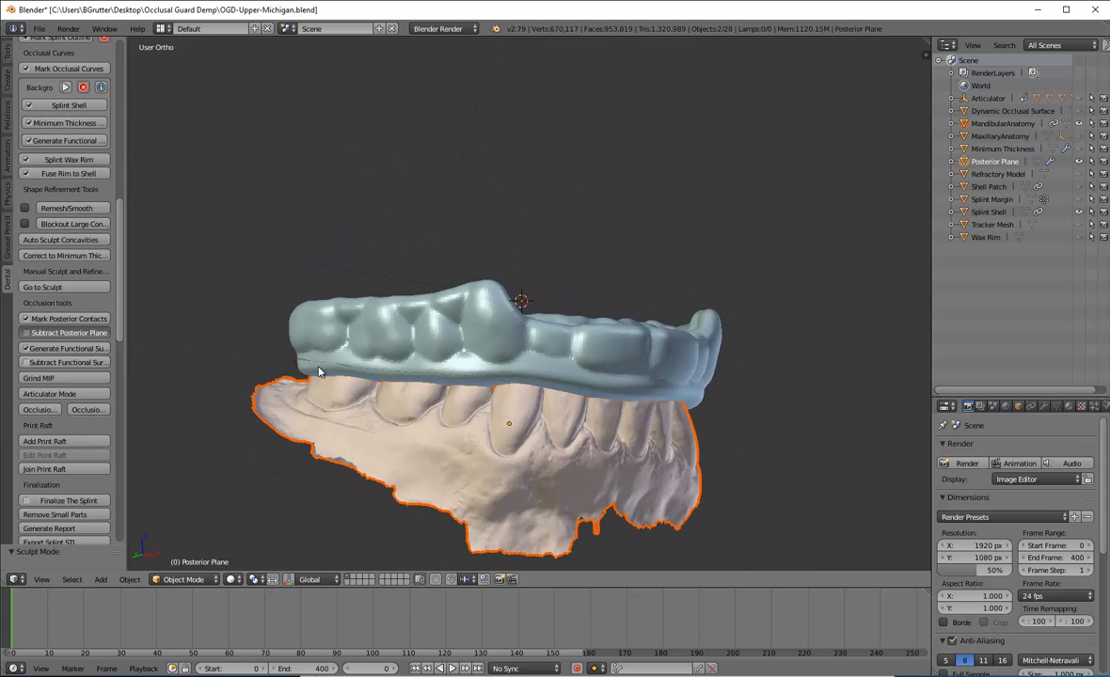
{"action": "middle_click_drag", "start_coordinate": [456, 343], "coordinate": [489, 249]}
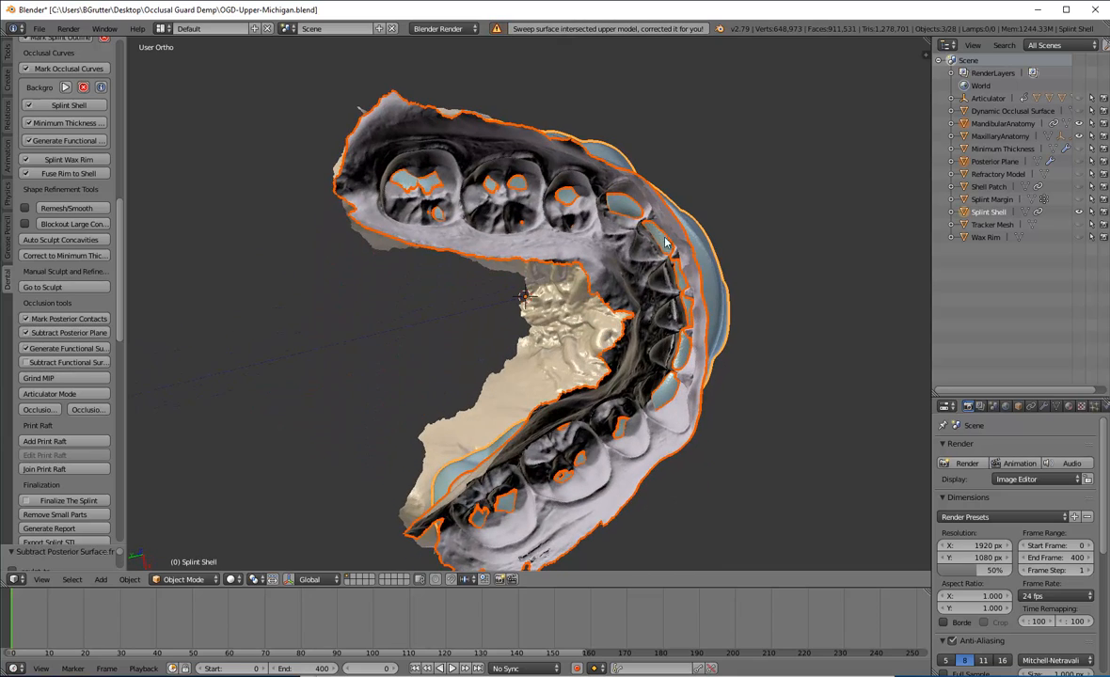
{"action": "middle_click_drag", "start_coordinate": [665, 243], "coordinate": [515, 313]}
{"action": "middle_click_drag", "start_coordinate": [583, 429], "coordinate": [365, 249]}
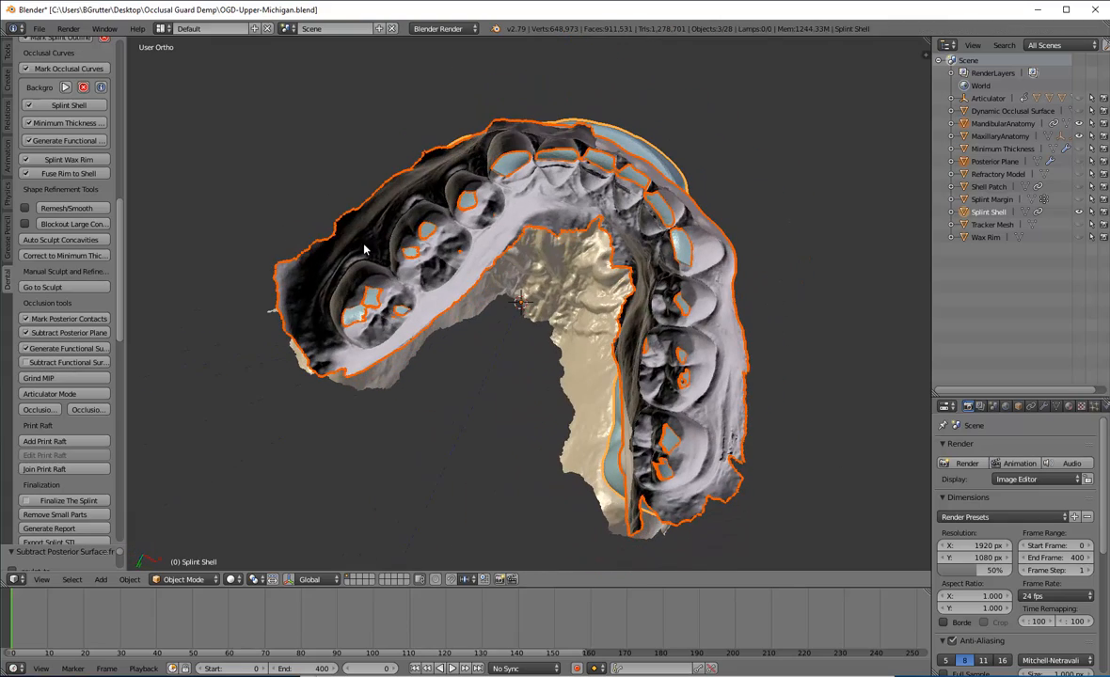
{"action": "middle_click_drag", "start_coordinate": [767, 252], "coordinate": [609, 167]}
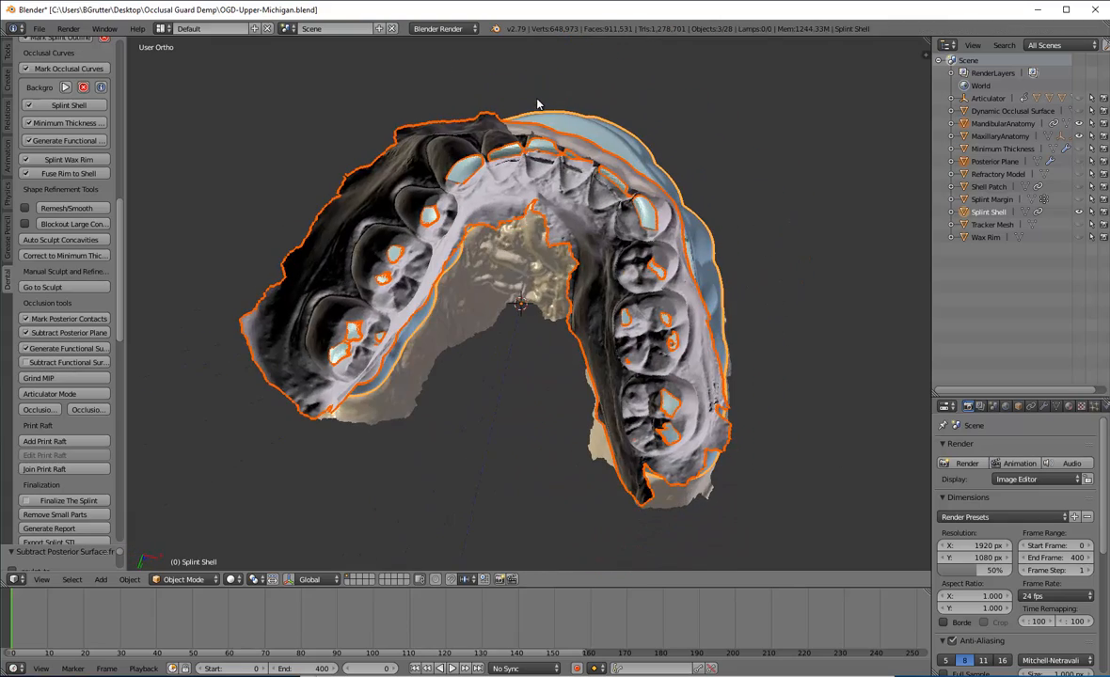
Subtract the functional surface from the splint shell and inspect the splint against the lower teeth.
{"action": "middle_click_drag", "start_coordinate": [537, 104], "coordinate": [433, 376]}
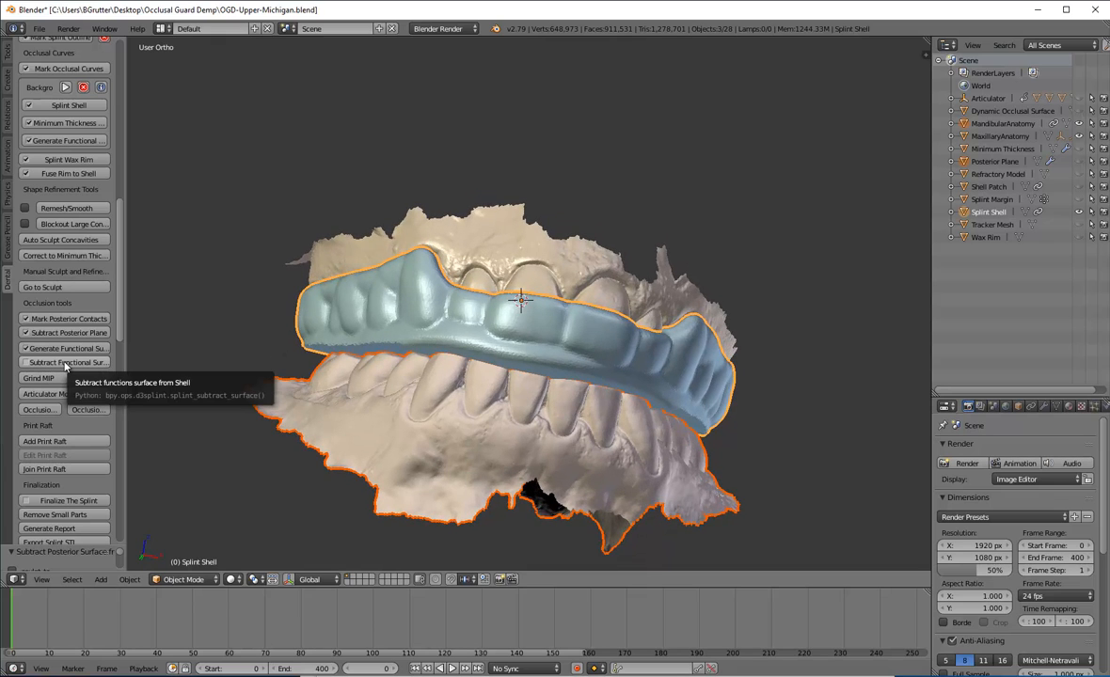
{"action": "middle_click_drag", "start_coordinate": [191, 475], "coordinate": [357, 418]}
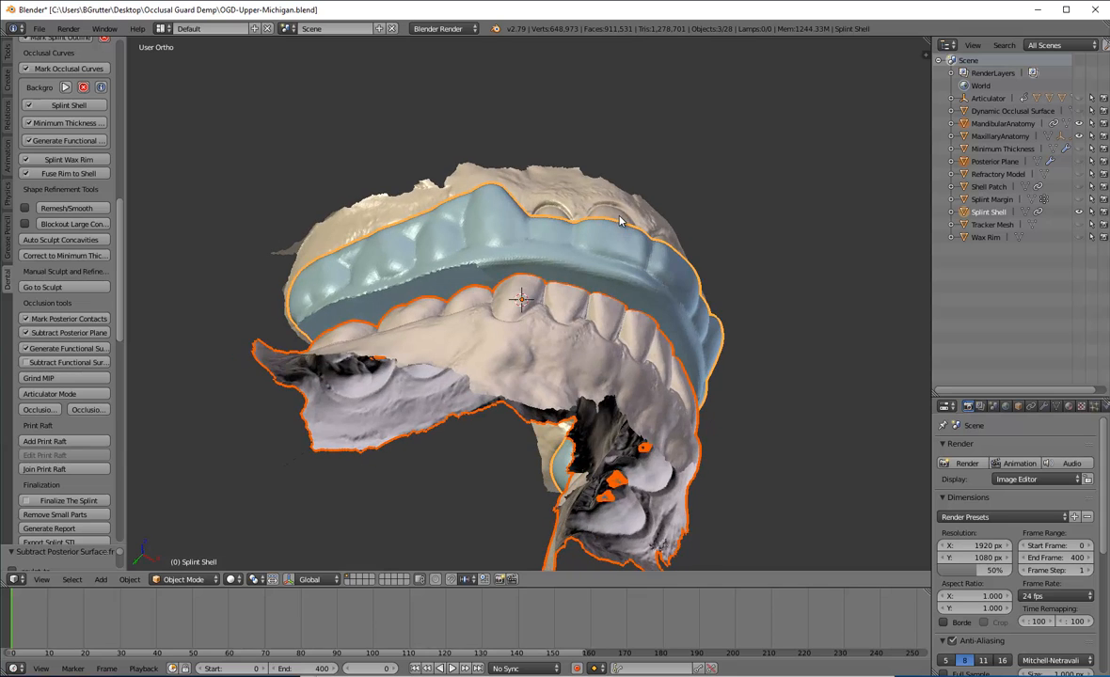
{"action": "left_click", "coordinate": [64, 362]}
{"action": "middle_click_drag", "start_coordinate": [674, 160], "coordinate": [611, 226]}
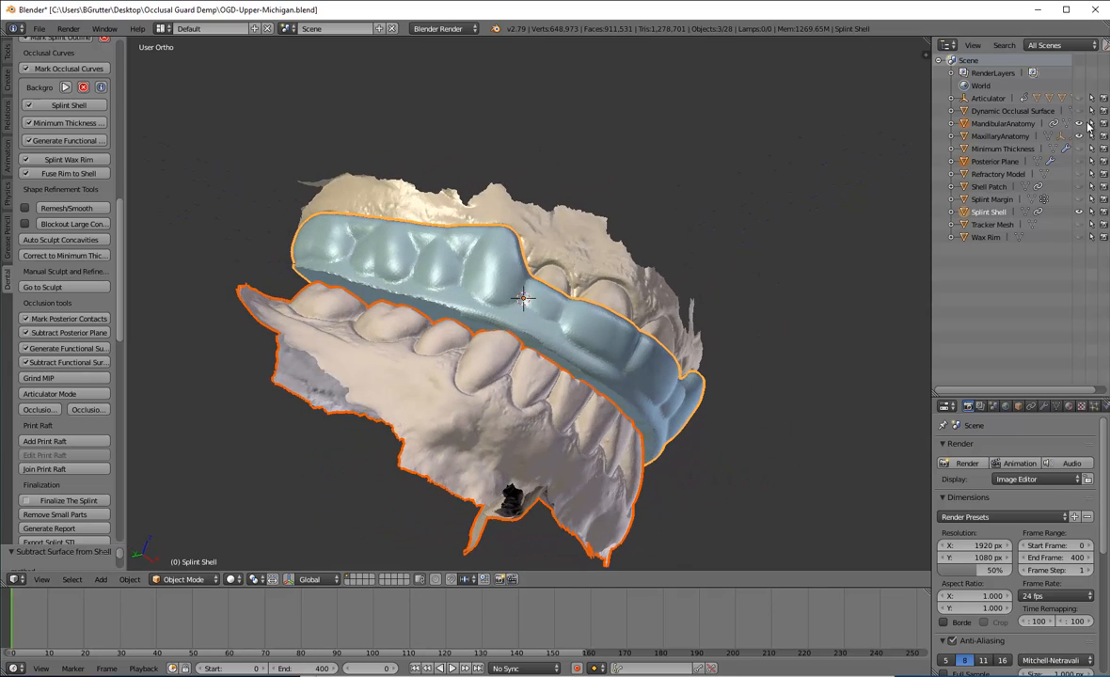
Hide the MandibularAnatomy model and examine the splint's posterior contact areas and anterior guidance ramp.
{"action": "left_click", "coordinate": [1080, 123]}
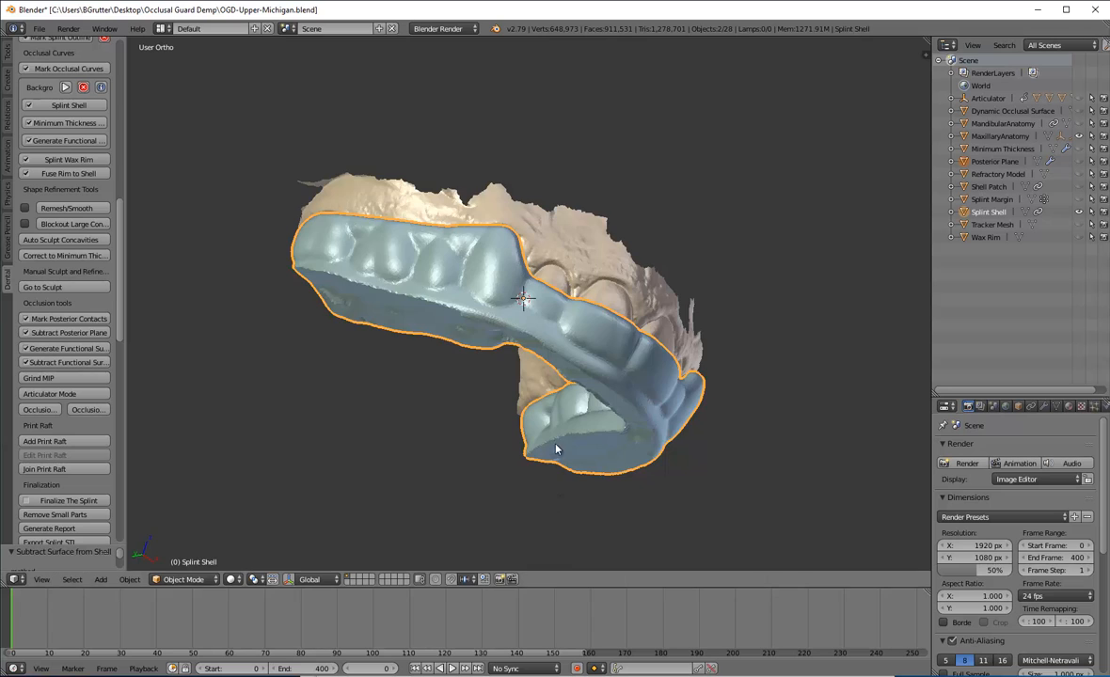
{"action": "middle_click_drag", "start_coordinate": [512, 409], "coordinate": [500, 183]}
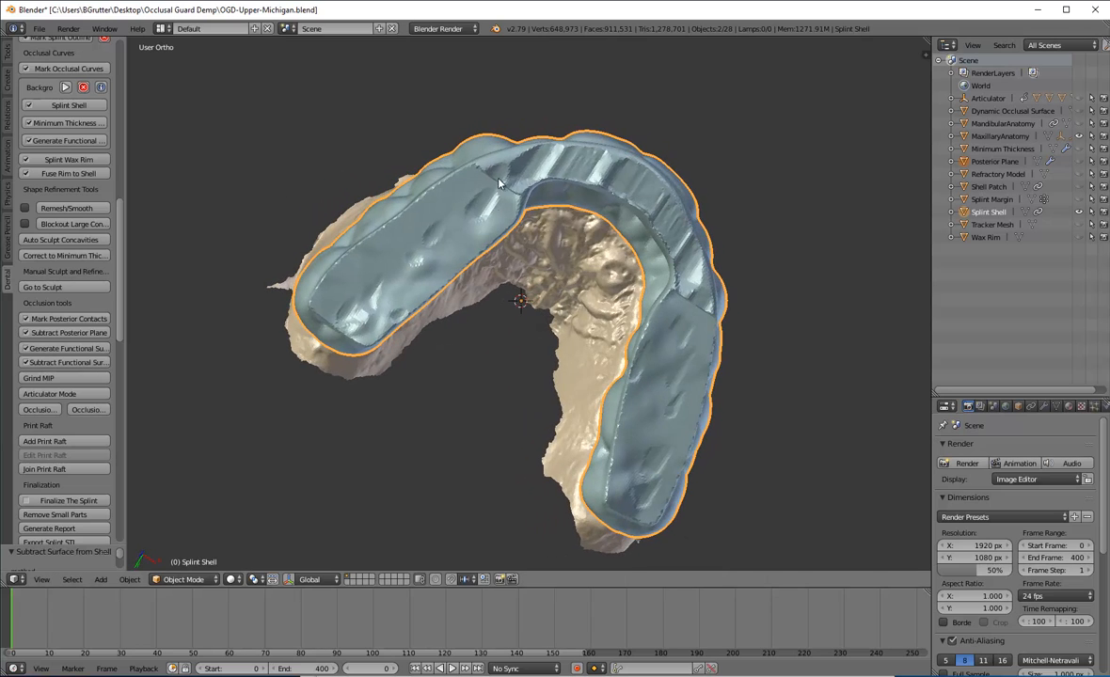
{"action": "middle_click_drag", "start_coordinate": [688, 297], "coordinate": [340, 190]}
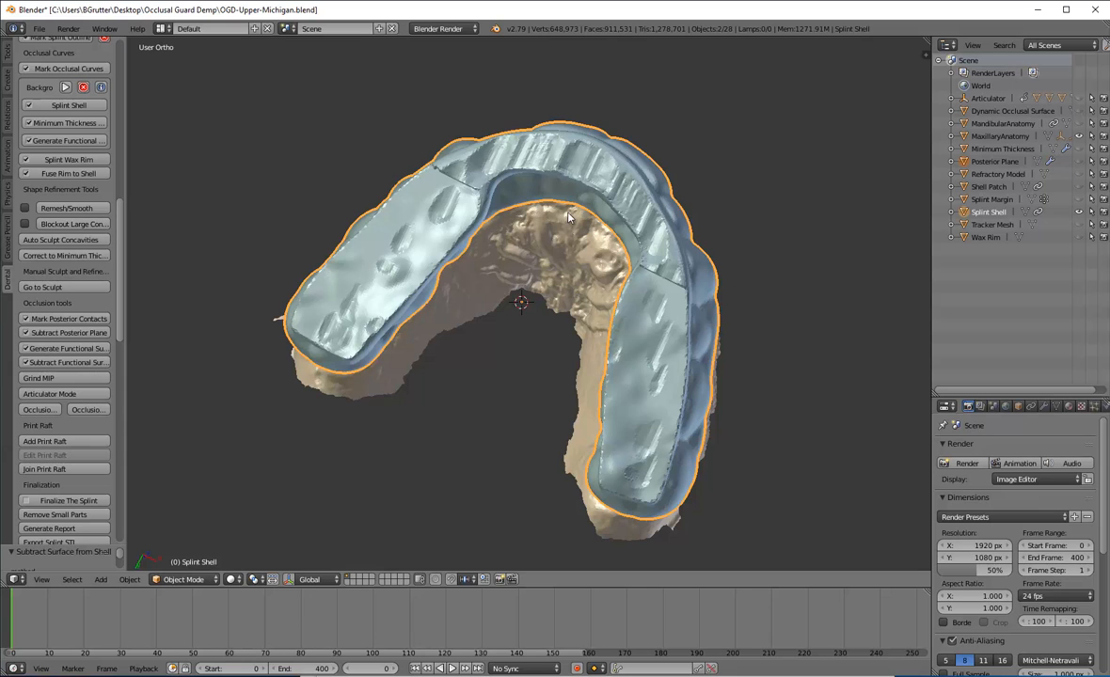
{"action": "middle_click_drag", "start_coordinate": [727, 273], "coordinate": [576, 340]}
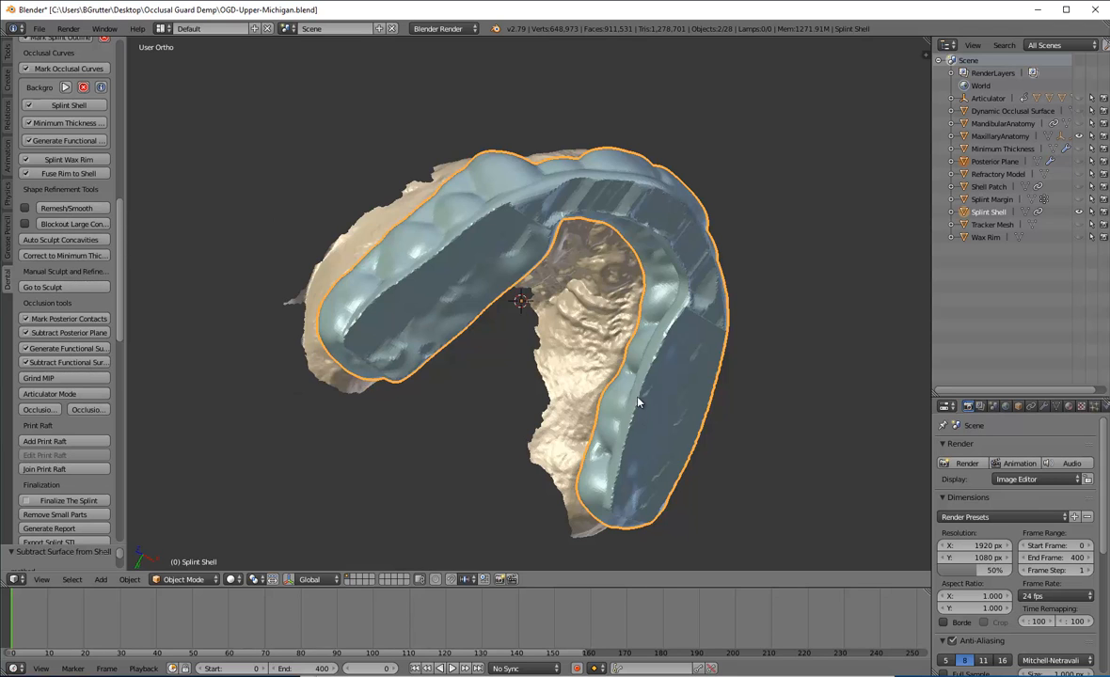
Block out the large concavities of the splint shell around the palatal side of the anterior ramp and posterior blocks.
{"action": "middle_click_drag", "start_coordinate": [527, 396], "coordinate": [564, 106]}
{"action": "mouse_move", "coordinate": [517, 409]}
{"action": "middle_mouse_down"}
{"action": "mouse_move", "coordinate": [512, 322]}
{"action": "mouse_move", "coordinate": [551, 392]}
{"action": "mouse_move", "coordinate": [524, 393]}
{"action": "middle_mouse_up"}
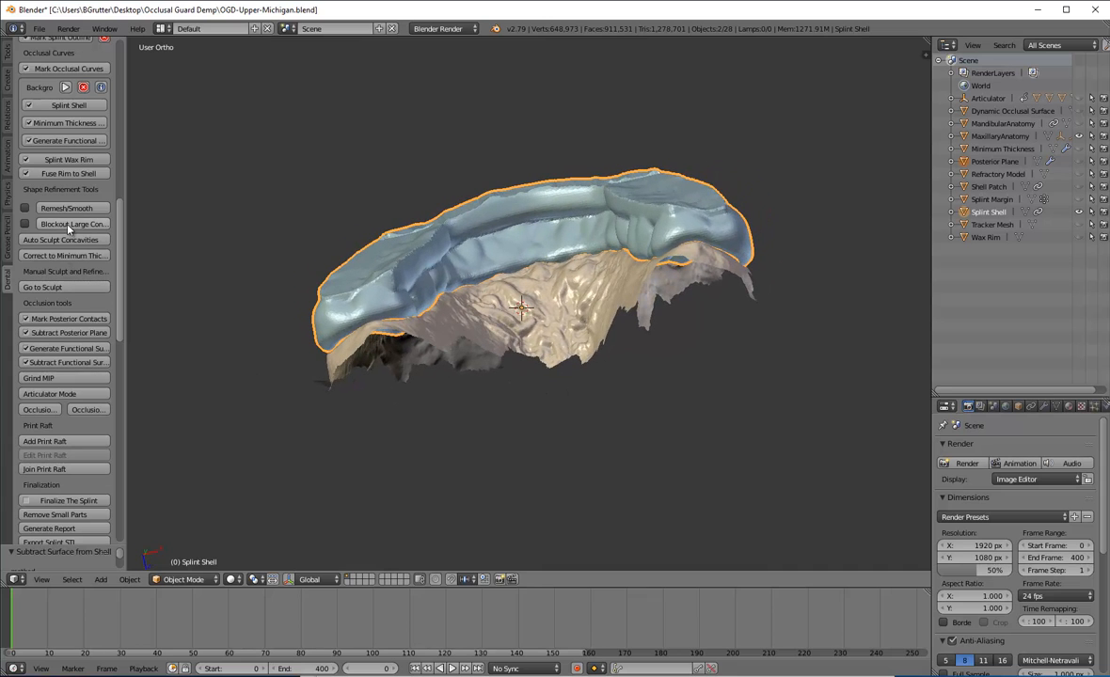
{"action": "middle_click_drag", "start_coordinate": [550, 398], "coordinate": [507, 263]}
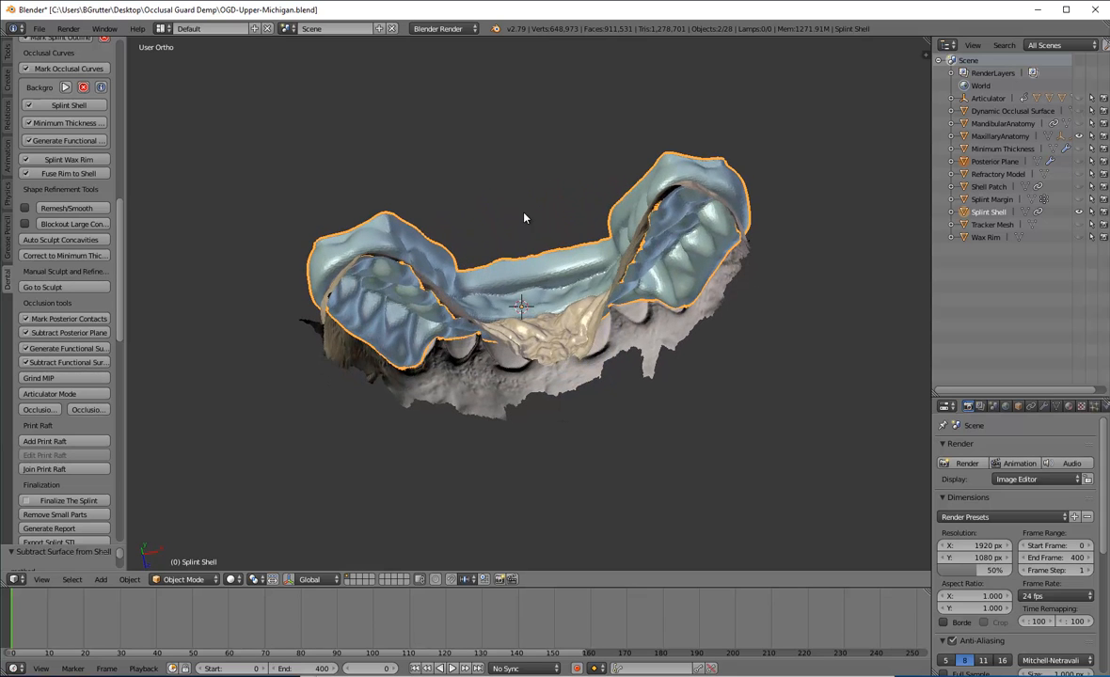
{"action": "middle_click_drag", "start_coordinate": [524, 218], "coordinate": [533, 251]}
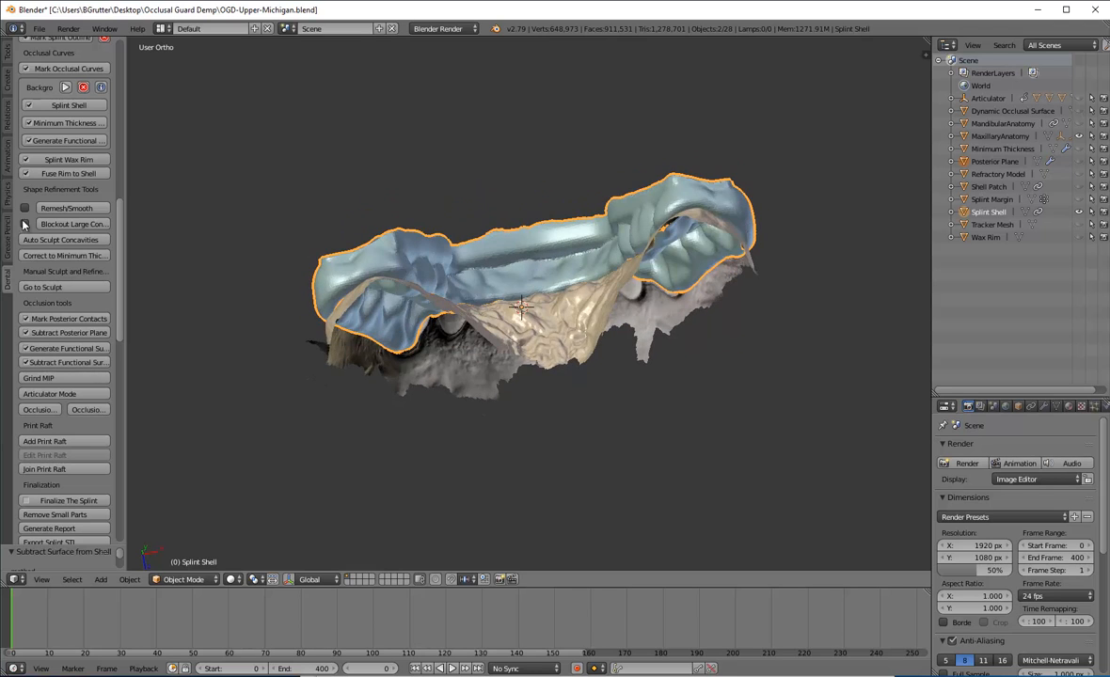
{"action": "scroll", "coordinate": [527, 328], "scroll_direction": "up", "scroll_amount": 4}
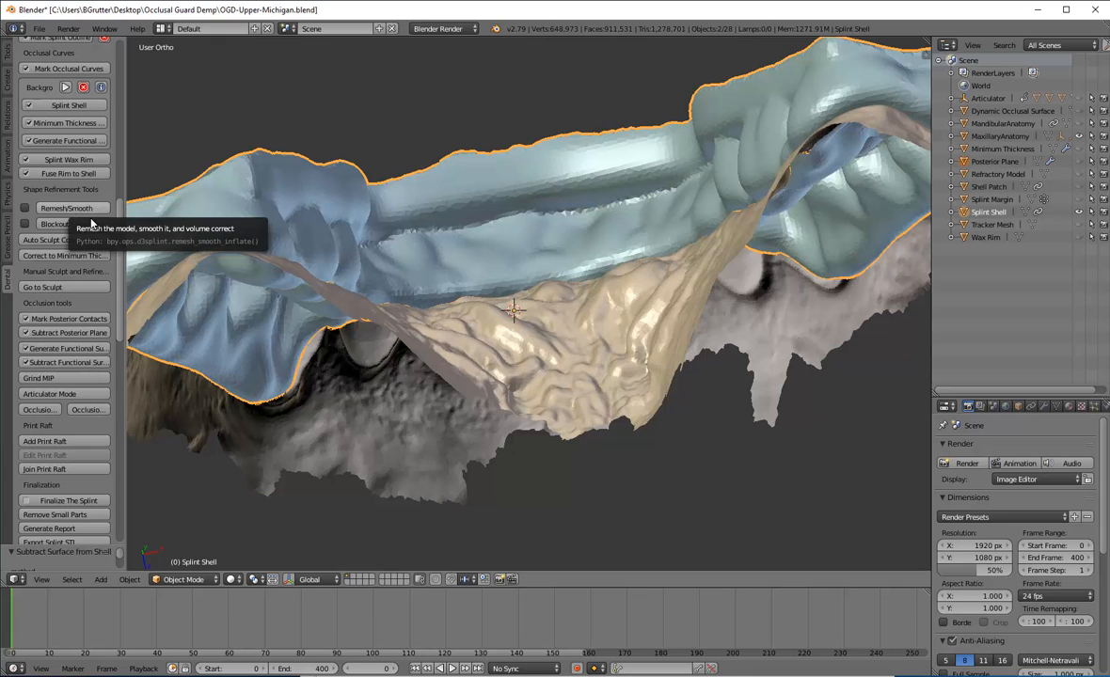
{"action": "scroll", "coordinate": [544, 235], "scroll_direction": "down", "scroll_amount": 4}
{"action": "middle_click_drag", "start_coordinate": [544, 235], "coordinate": [406, 236]}
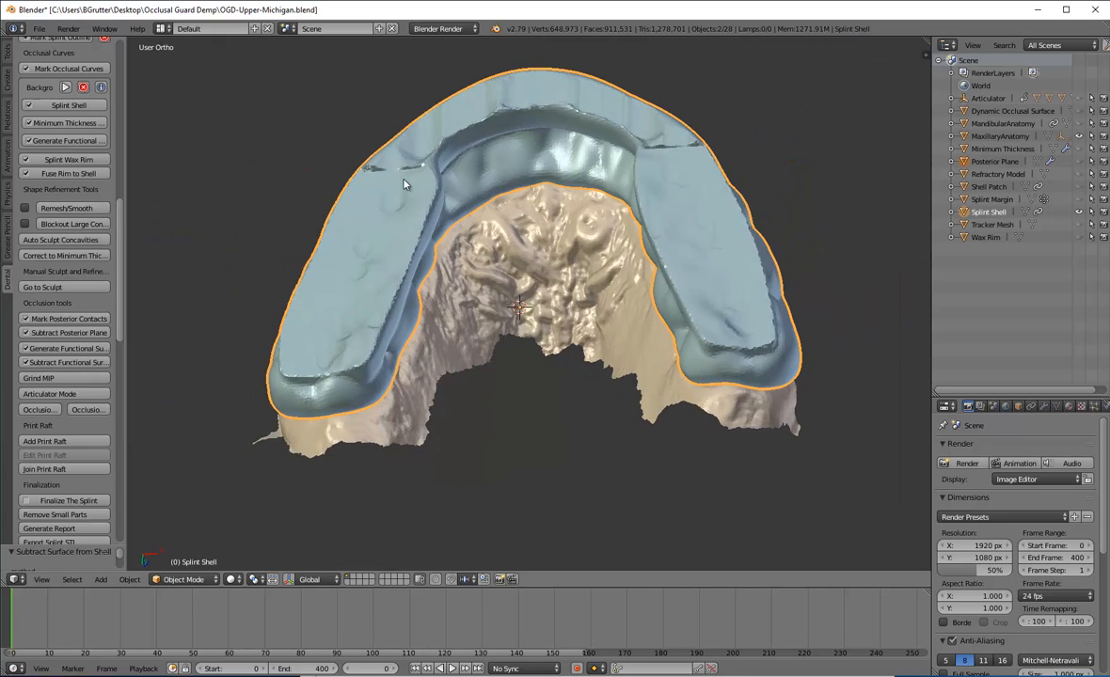
{"action": "middle_click_drag", "start_coordinate": [486, 376], "coordinate": [478, 214]}
{"action": "scroll", "coordinate": [496, 261], "scroll_direction": "up", "scroll_amount": 3}
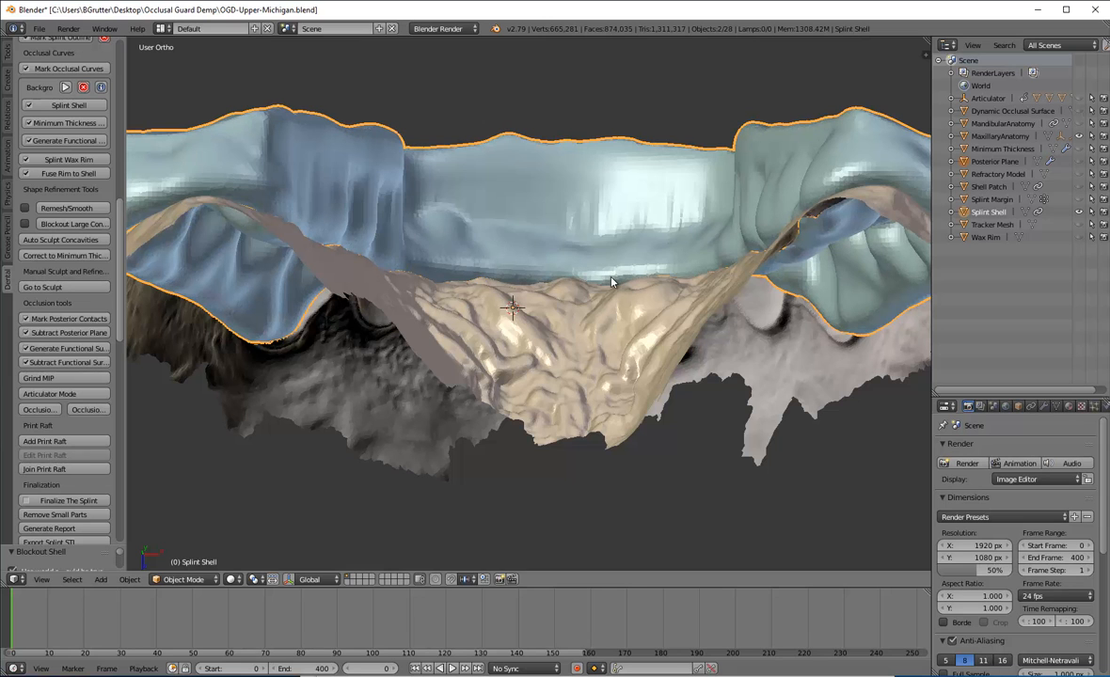
Subtract the posterior plane and the functional surface from the blocked-out splint shell again to recut its occlusion.
{"action": "scroll", "coordinate": [510, 113], "scroll_direction": "down", "scroll_amount": 3}
{"action": "middle_click_drag", "start_coordinate": [514, 127], "coordinate": [444, 119]}
{"action": "middle_click_drag", "start_coordinate": [421, 174], "coordinate": [566, 285]}
{"action": "middle_click_drag", "start_coordinate": [444, 231], "coordinate": [541, 217]}
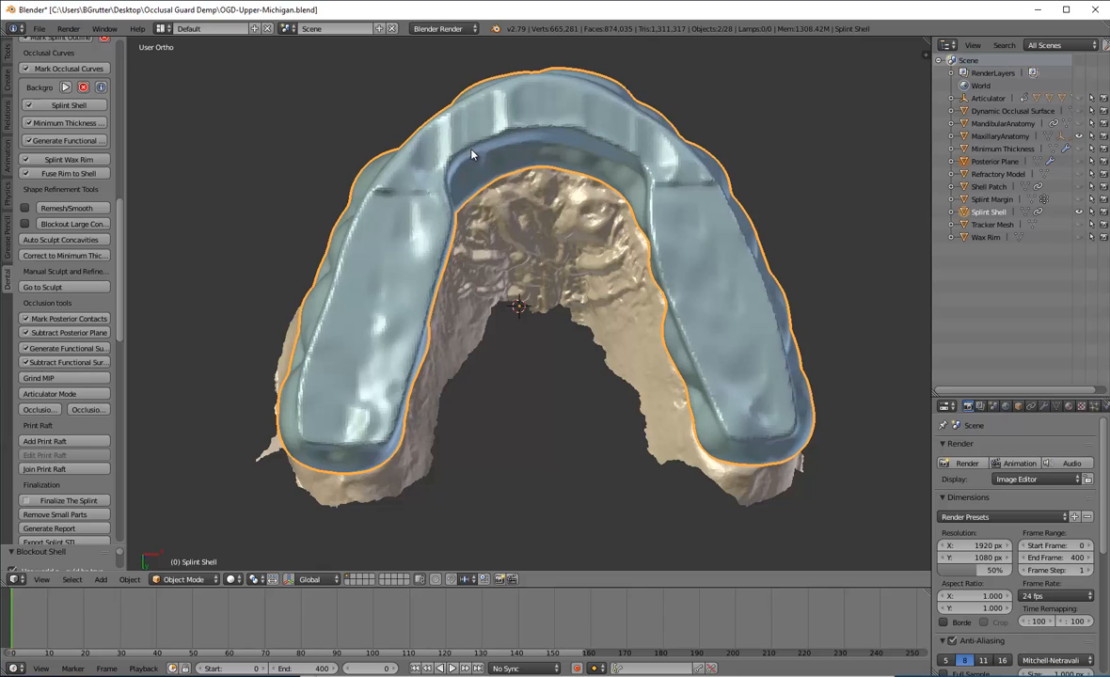
{"action": "middle_click_drag", "start_coordinate": [494, 357], "coordinate": [487, 312]}
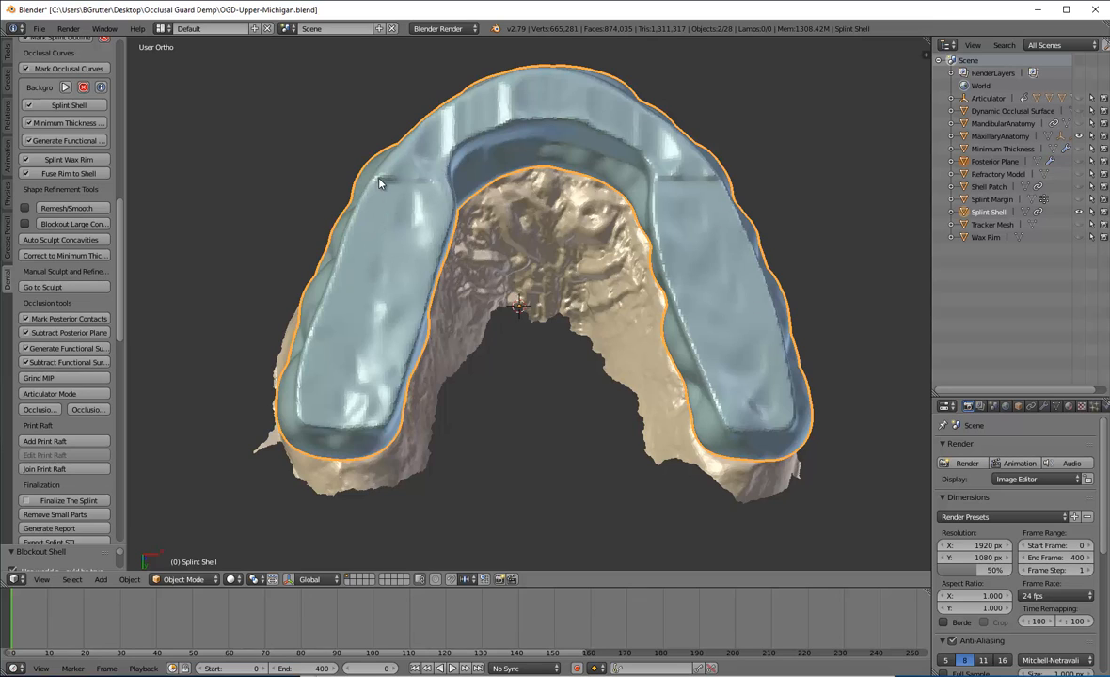
{"action": "left_click", "coordinate": [64, 334]}
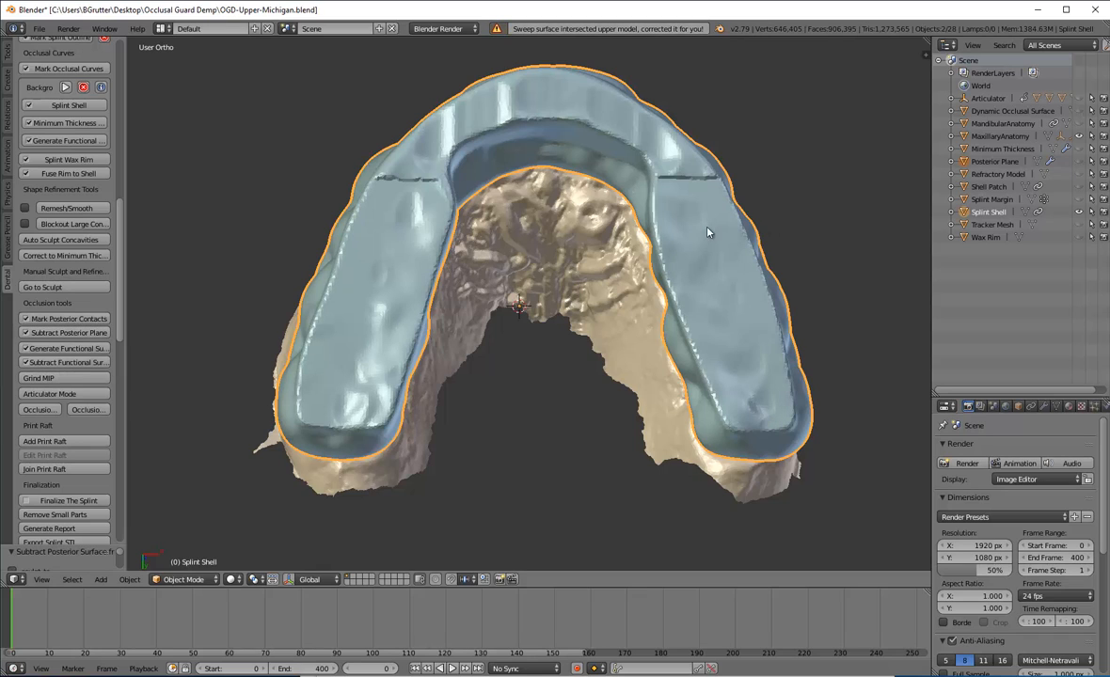
{"action": "left_click", "coordinate": [52, 364]}
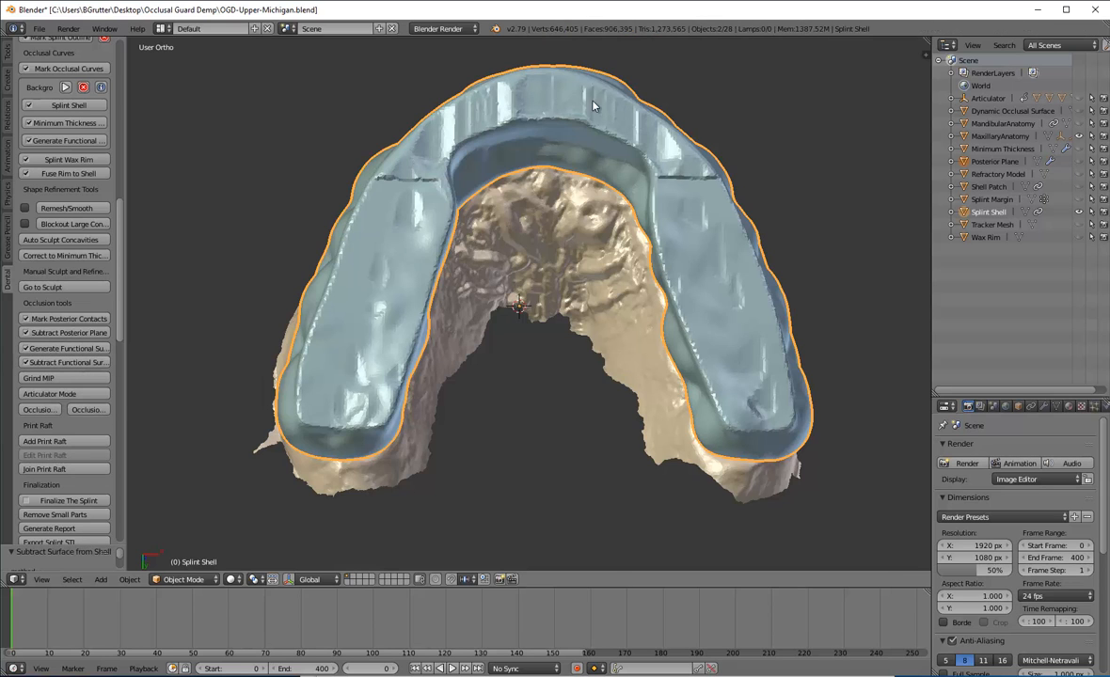
Add a print raft at the anterior midline edge of the splint: width 18, length 7.5, thickness 2, bevel 0.5, angle 45.
{"action": "middle_click_drag", "start_coordinate": [603, 313], "coordinate": [357, 188]}
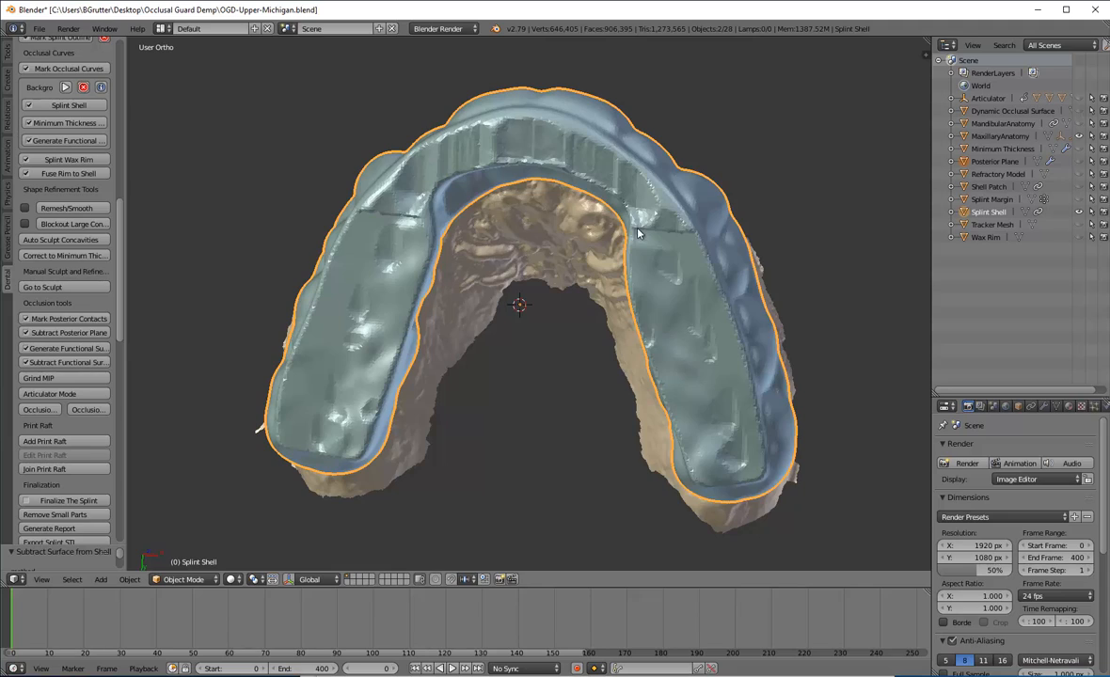
{"action": "middle_click_drag", "start_coordinate": [652, 230], "coordinate": [402, 188]}
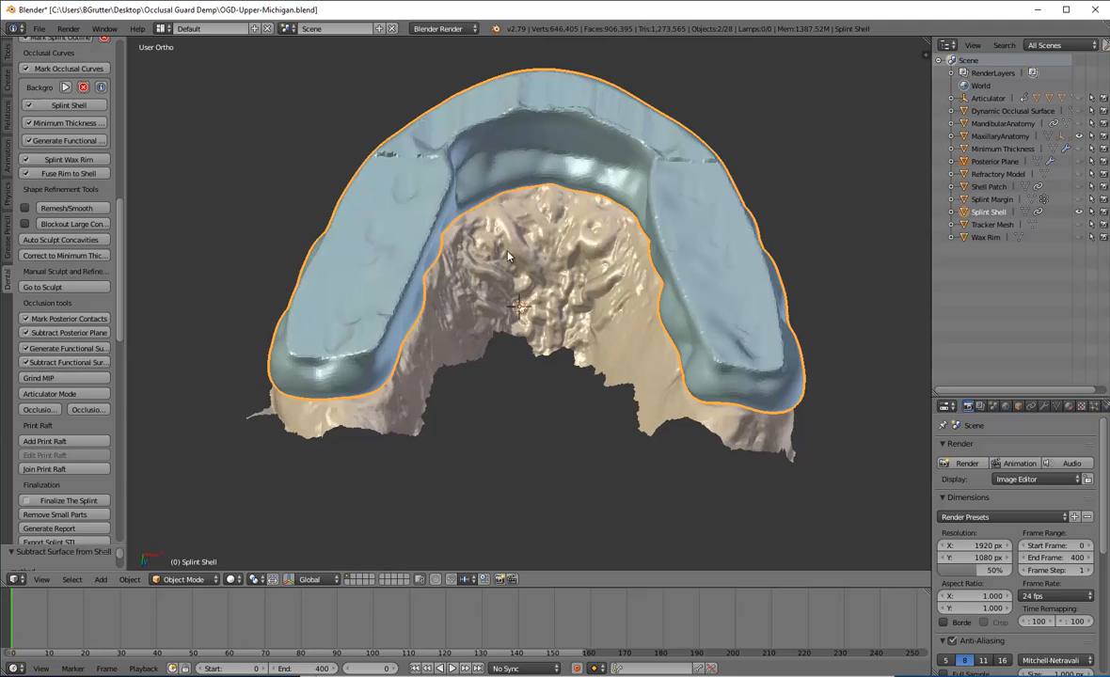
{"action": "middle_click_drag", "start_coordinate": [508, 256], "coordinate": [400, 262]}
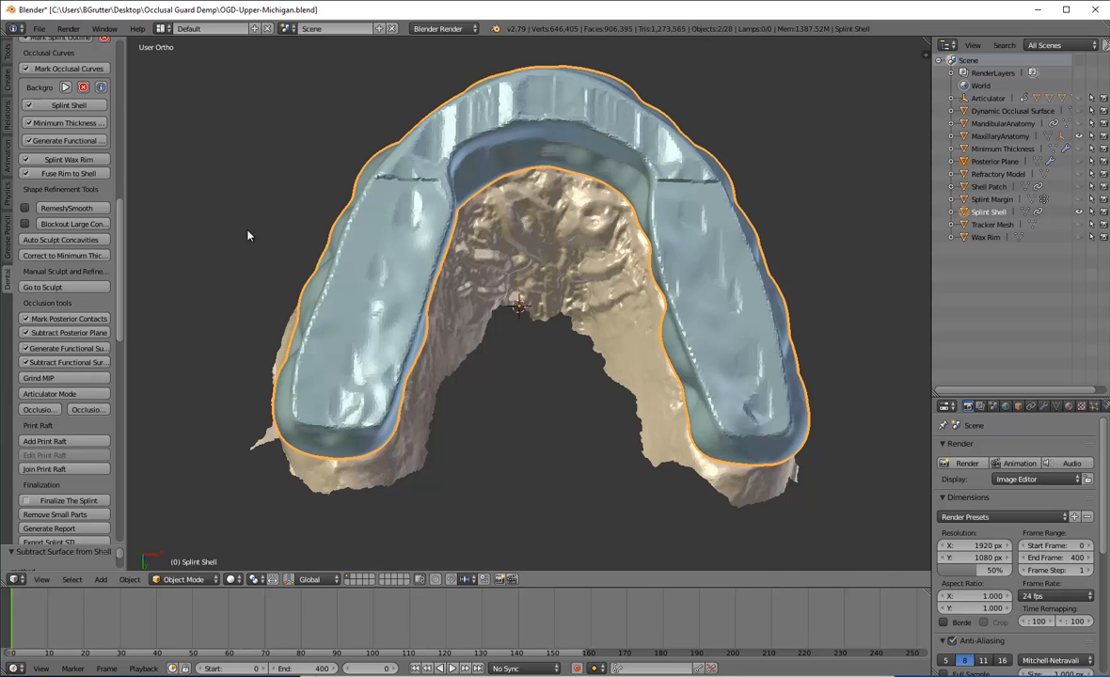
{"action": "middle_click_drag", "start_coordinate": [247, 235], "coordinate": [374, 299]}
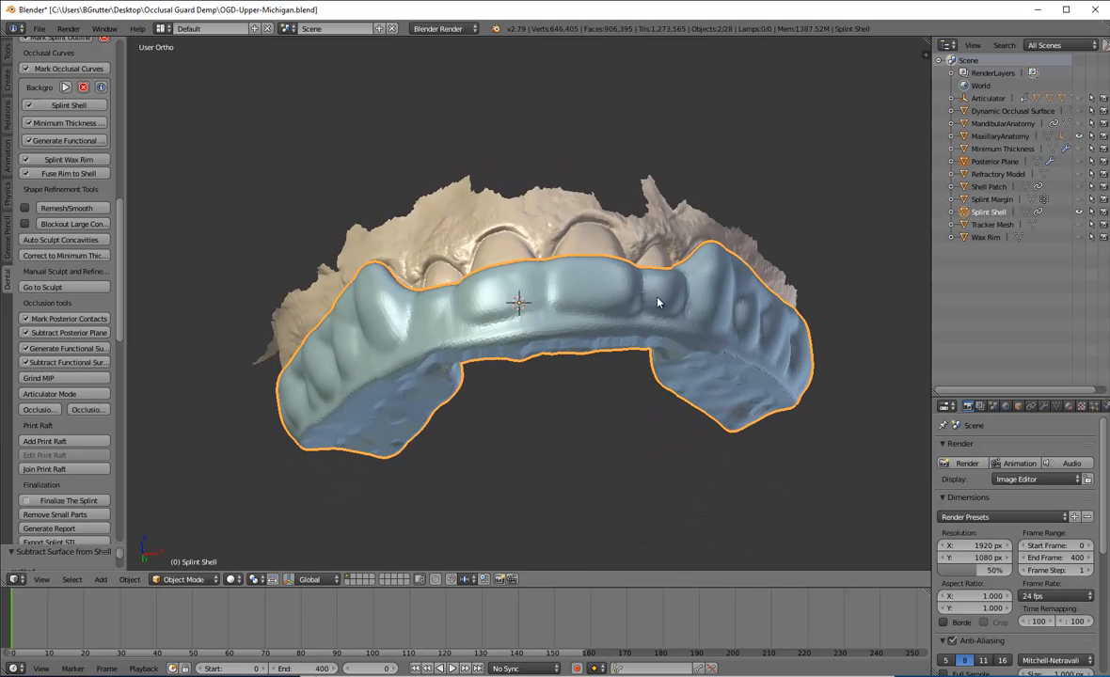
{"action": "middle_click_drag", "start_coordinate": [613, 309], "coordinate": [408, 258]}
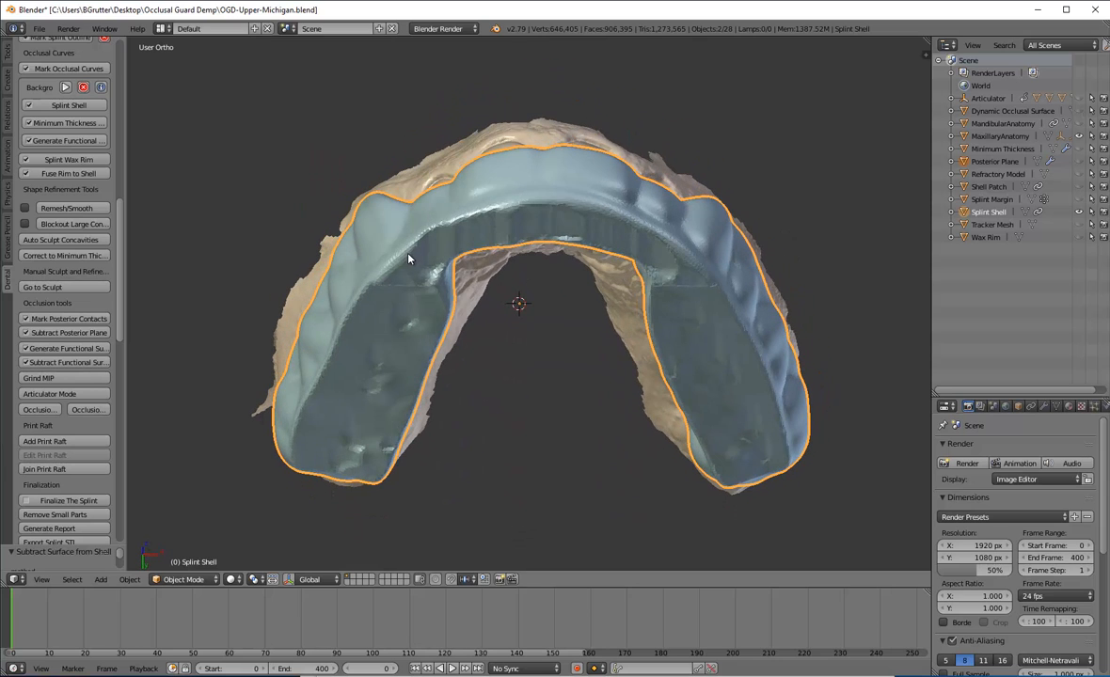
{"action": "left_click", "coordinate": [545, 200]}
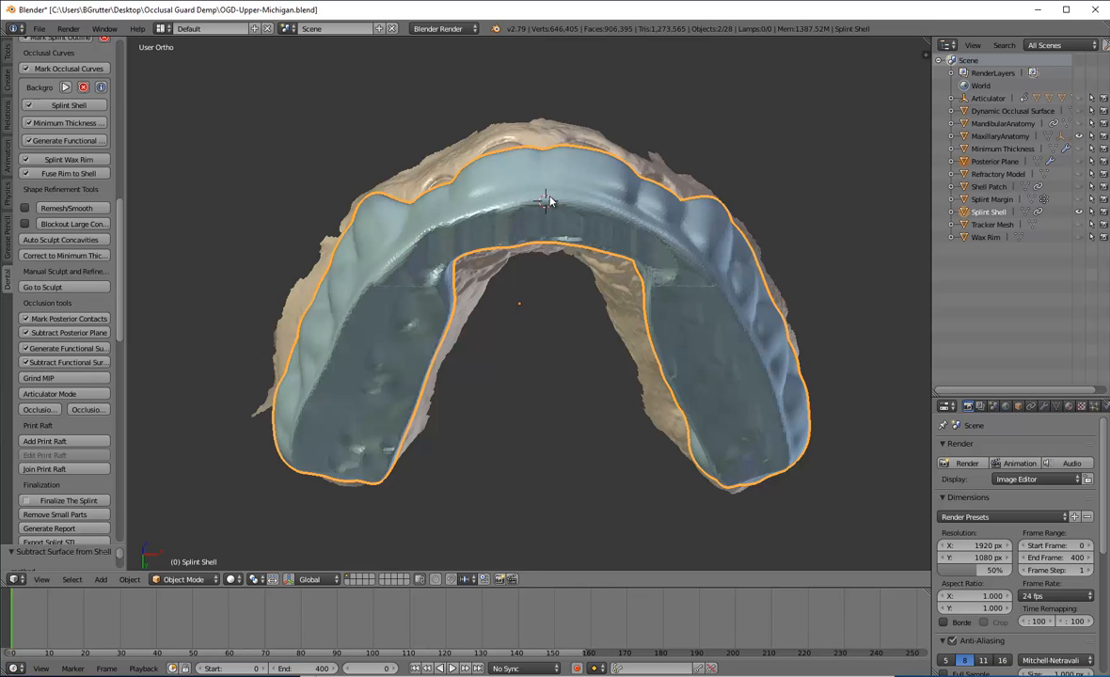
{"action": "left_click", "coordinate": [60, 441]}
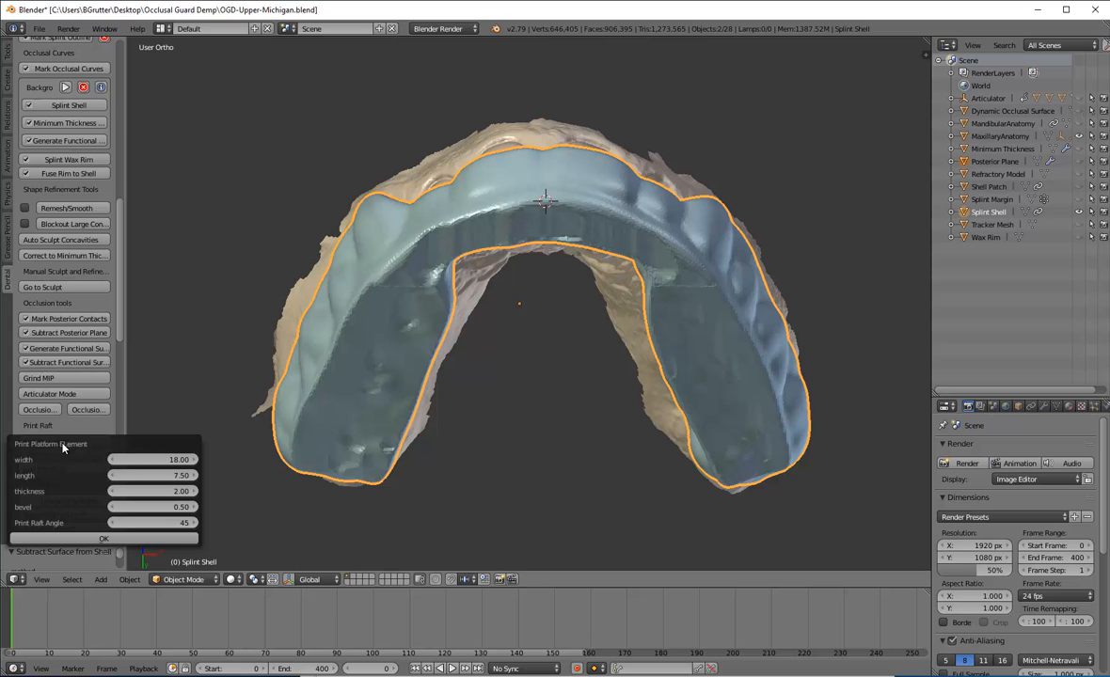
{"action": "left_click", "coordinate": [82, 538]}
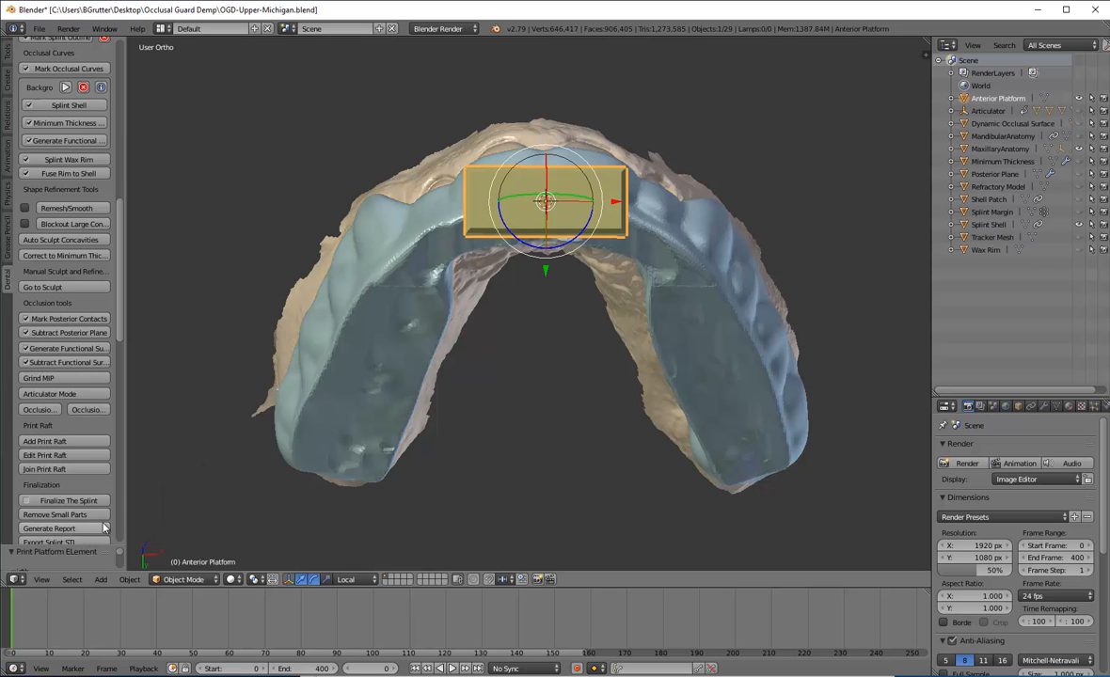
Check the raft's fit against the anterior edge from the side and join the print raft to the splint shell.
{"action": "middle_click_drag", "start_coordinate": [396, 179], "coordinate": [717, 258]}
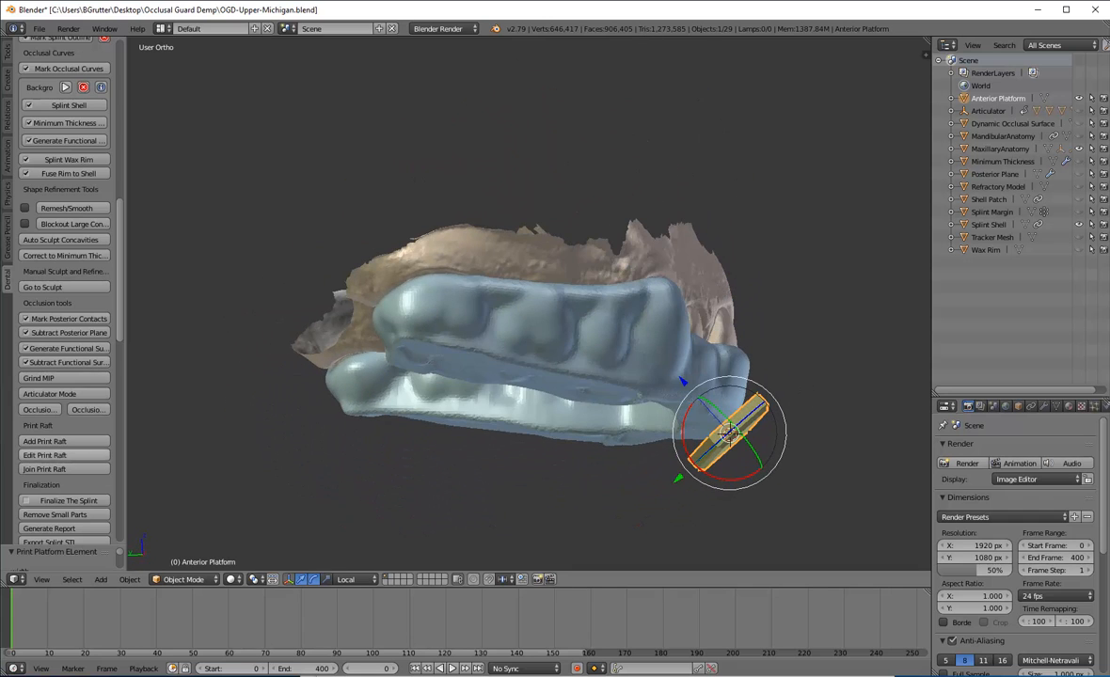
{"action": "left_click", "coordinate": [47, 470]}
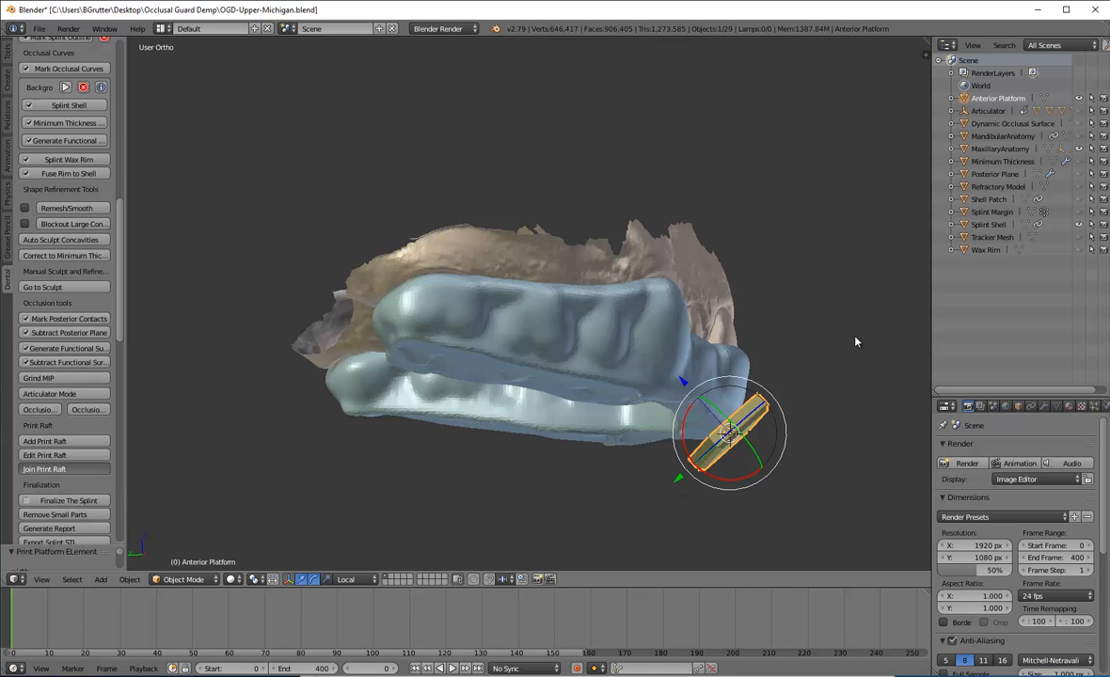
{"action": "middle_click_drag", "start_coordinate": [856, 342], "coordinate": [657, 372]}
{"action": "scroll", "coordinate": [65, 490], "scroll_direction": "down", "scroll_amount": 2}
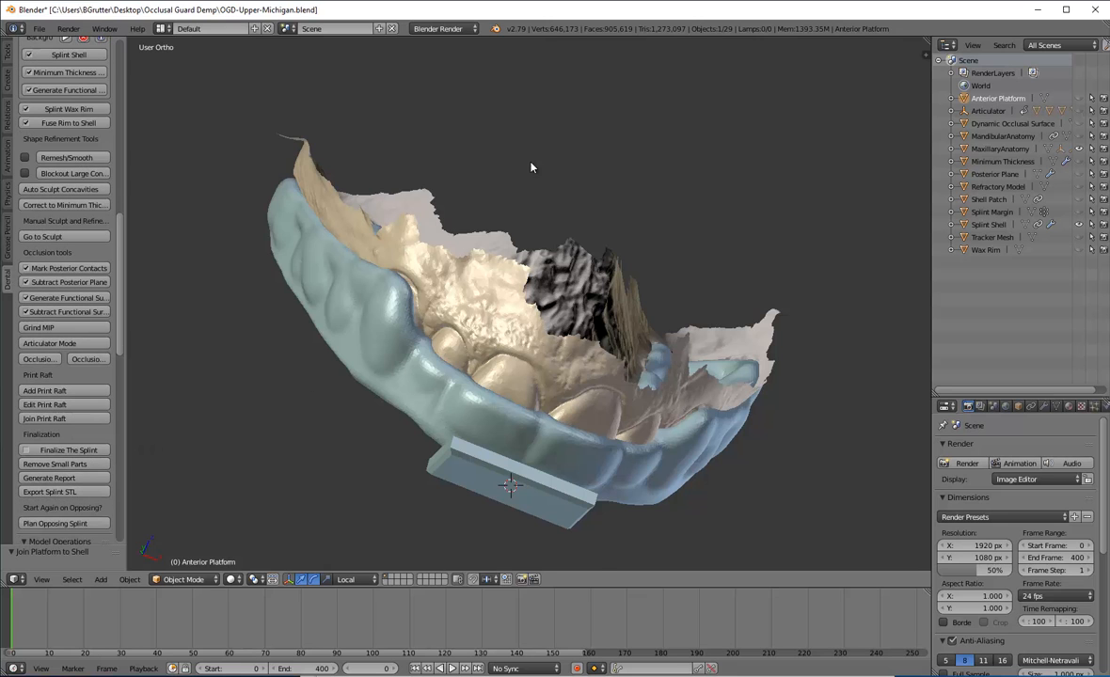
Finalize the splint with the Bmesh solver.
{"action": "middle_click_drag", "start_coordinate": [533, 166], "coordinate": [66, 503]}
{"action": "left_click", "coordinate": [66, 451]}
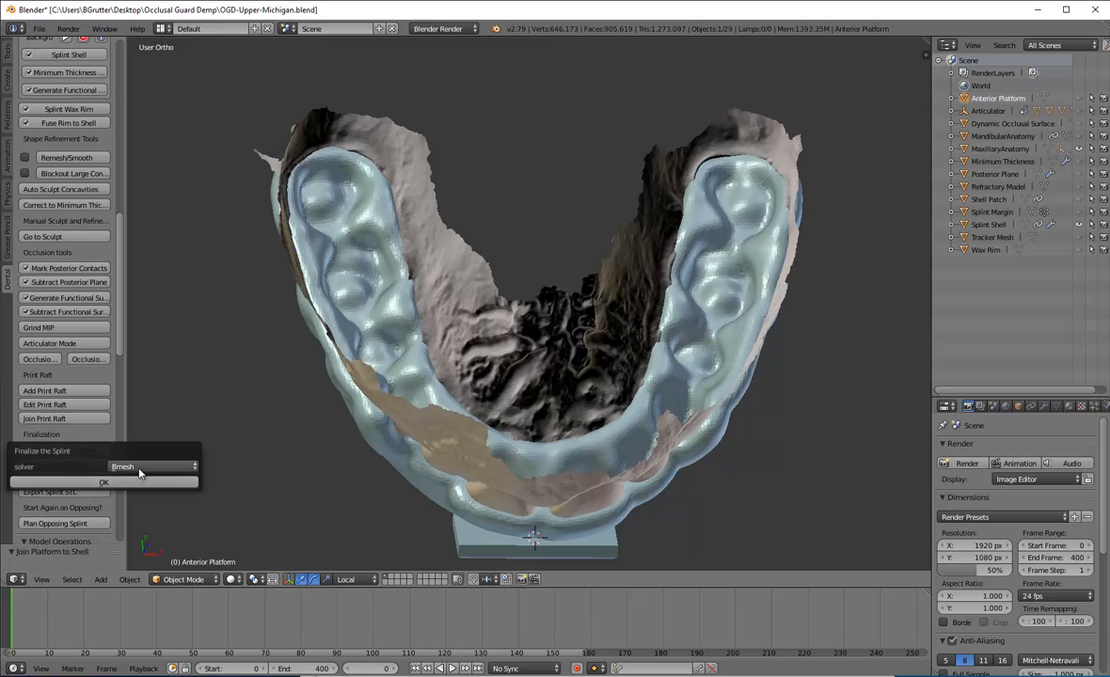
{"action": "left_click", "coordinate": [154, 467]}
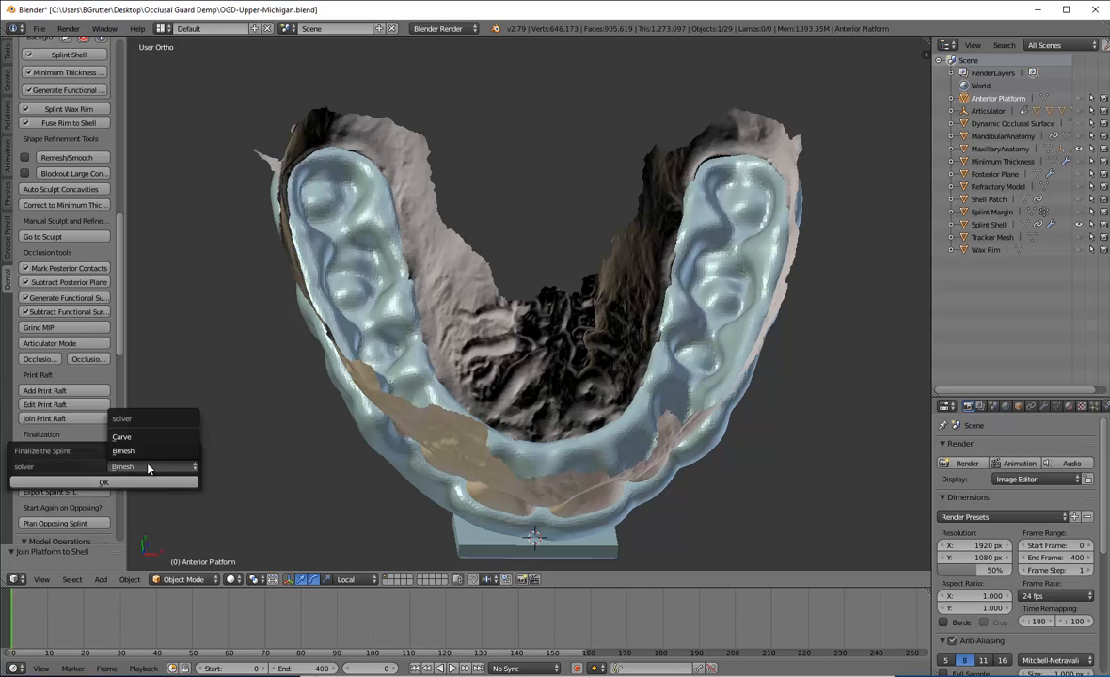
{"action": "left_click", "coordinate": [123, 450]}
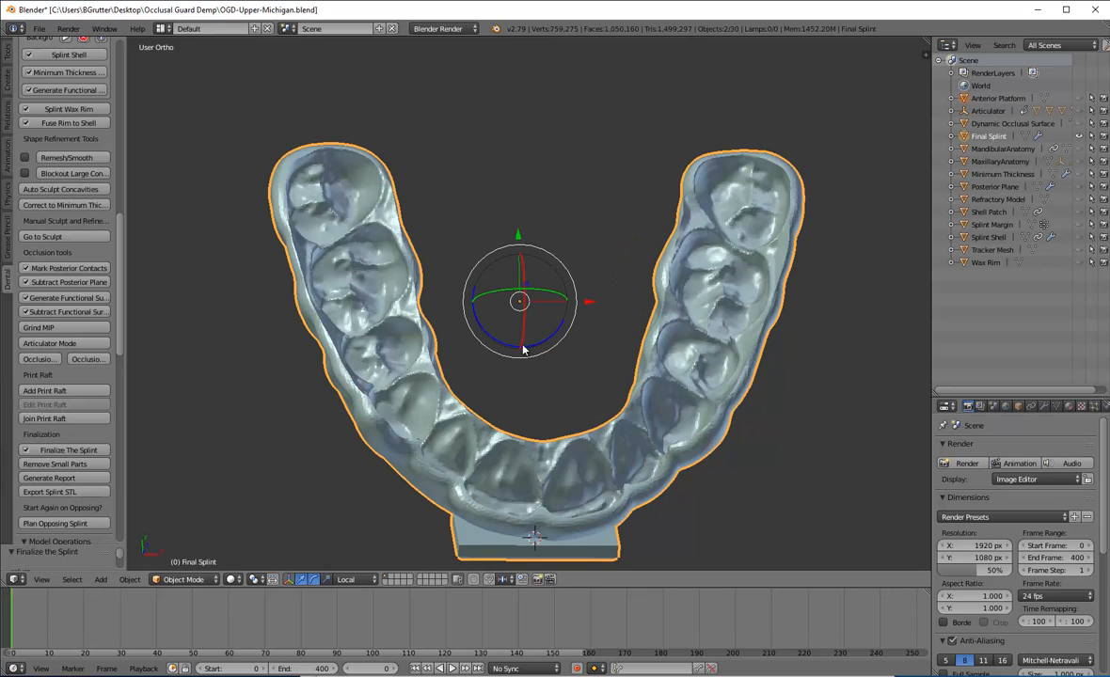
Look over the final splint, generate its appliance report and export the splint as an STL file.
{"action": "middle_click_drag", "start_coordinate": [523, 348], "coordinate": [529, 562]}
{"action": "middle_click_drag", "start_coordinate": [419, 322], "coordinate": [282, 372]}
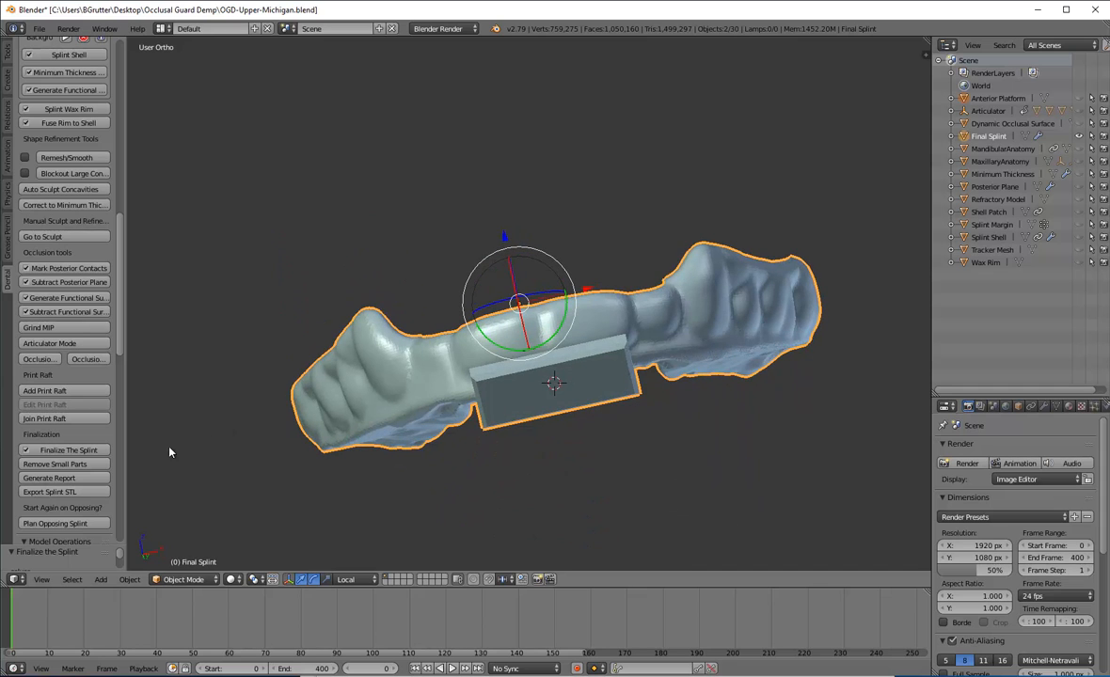
{"action": "left_click", "coordinate": [49, 478]}
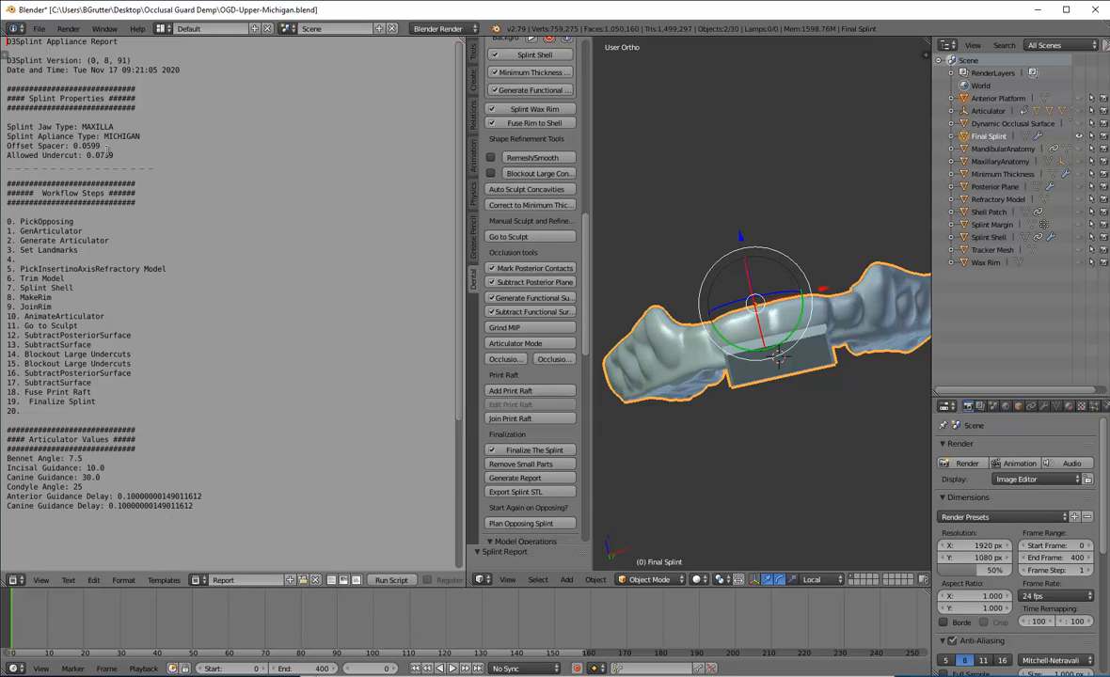
{"action": "left_click", "coordinate": [515, 492]}
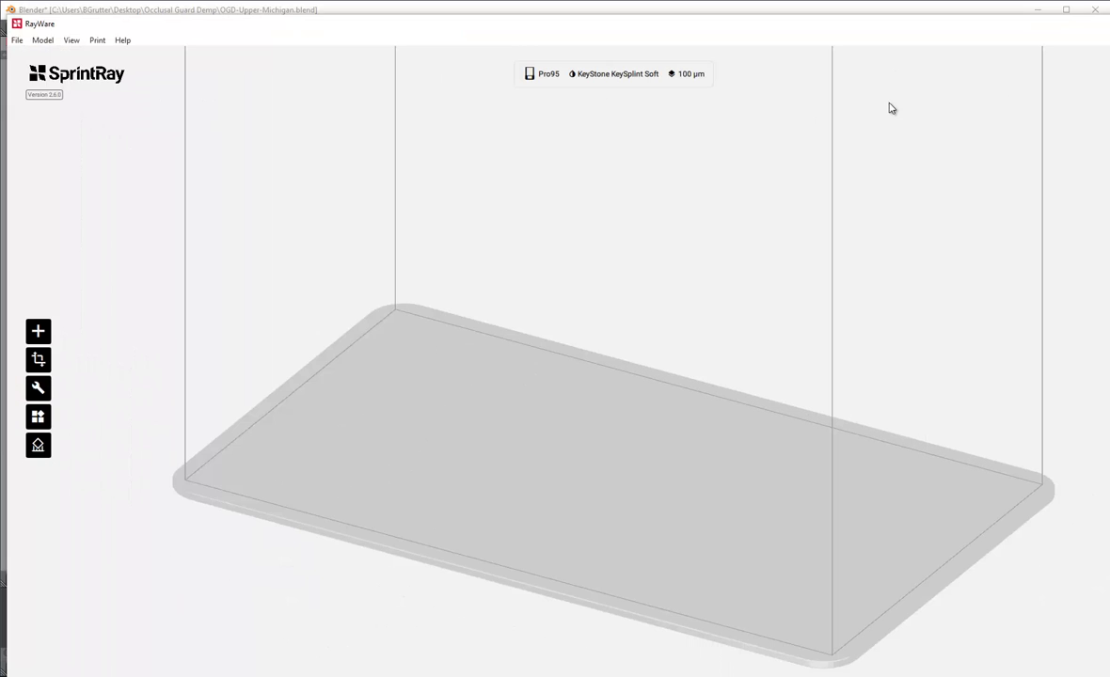
Switch to RayWare and import OGD-Upper-Michigan.stl from the Occlusal Guard Demp folder onto the build platform.
{"action": "double_click", "coordinate": [745, 23]}
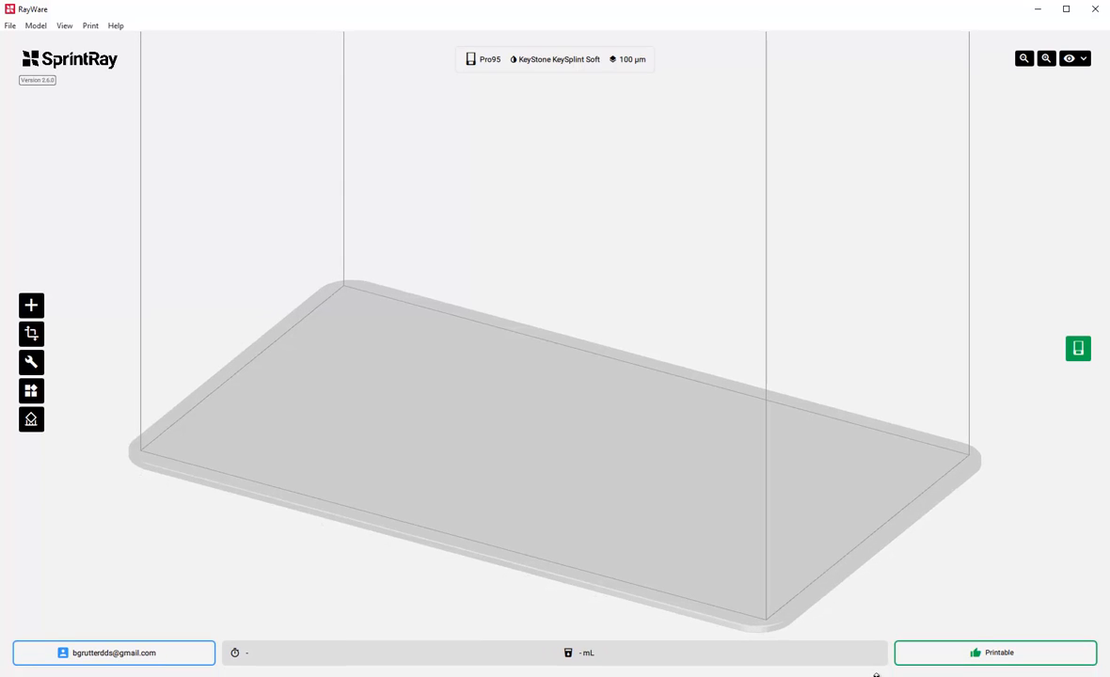
{"action": "key", "text": "alt+Tab"}
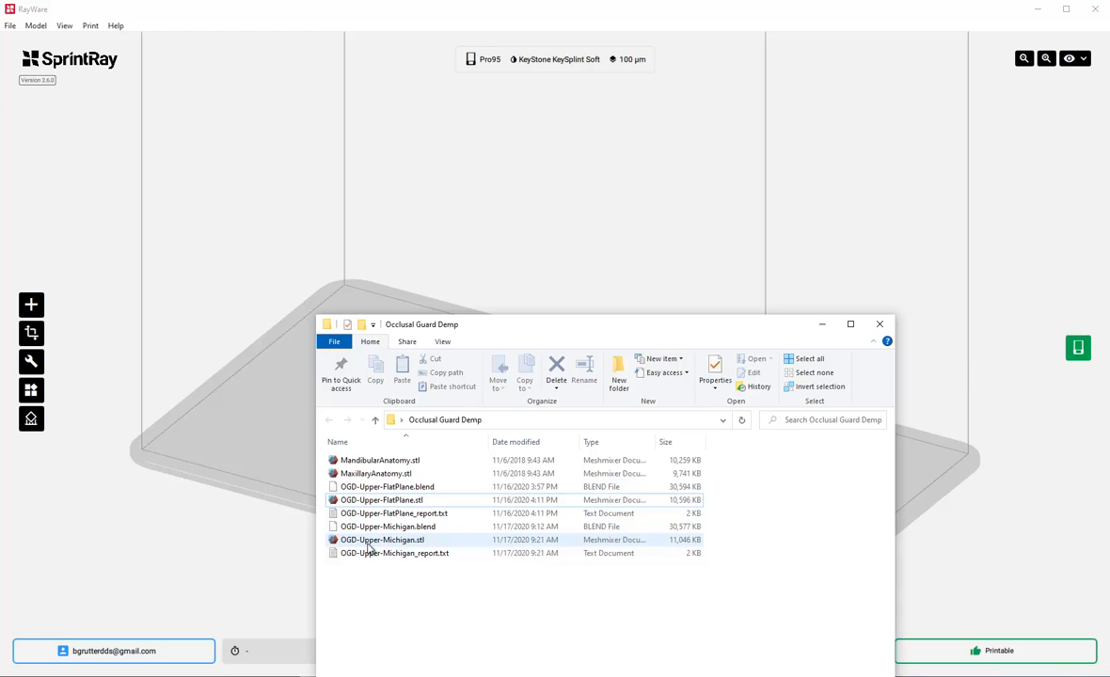
{"action": "left_click_drag", "start_coordinate": [373, 545], "coordinate": [294, 426]}
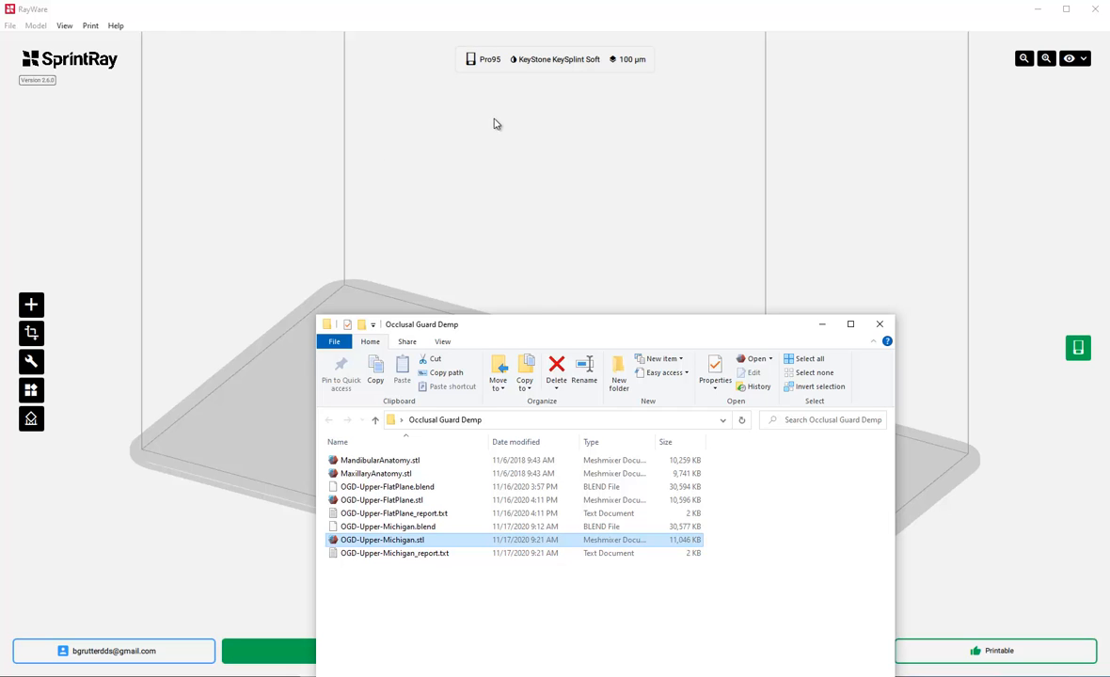
{"action": "left_click", "coordinate": [520, 12]}
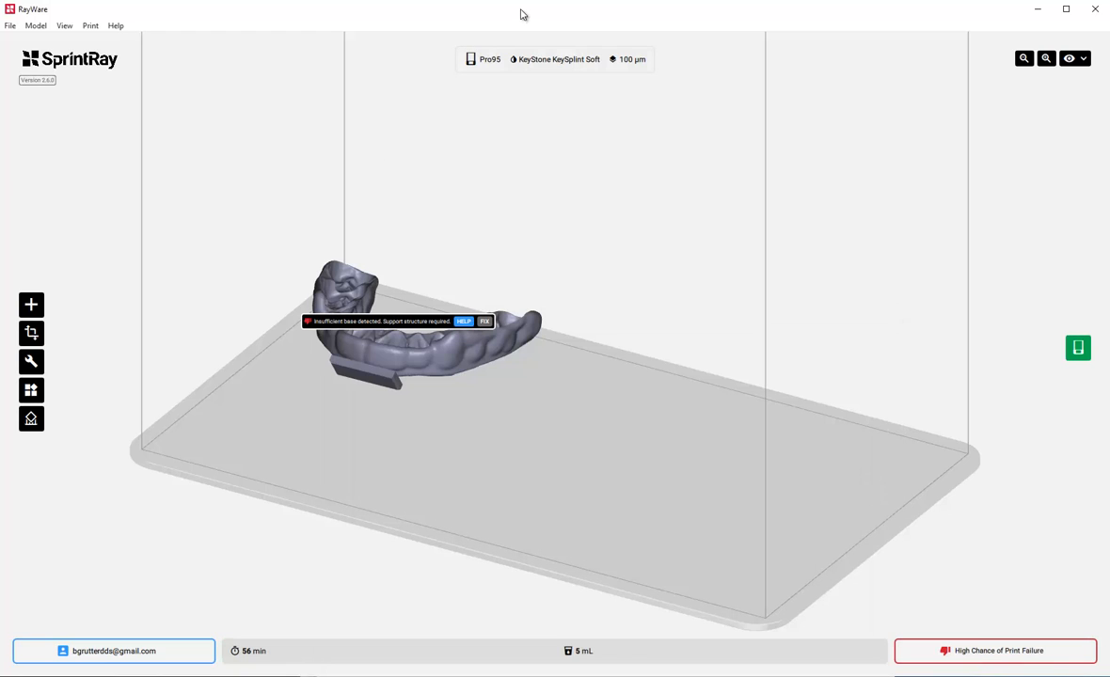
Set the flat face of the print raft as the splint's base so the splint stands upright on the build platform.
{"action": "left_click", "coordinate": [419, 361]}
{"action": "left_click", "coordinate": [458, 464]}
{"action": "left_click", "coordinate": [403, 346]}
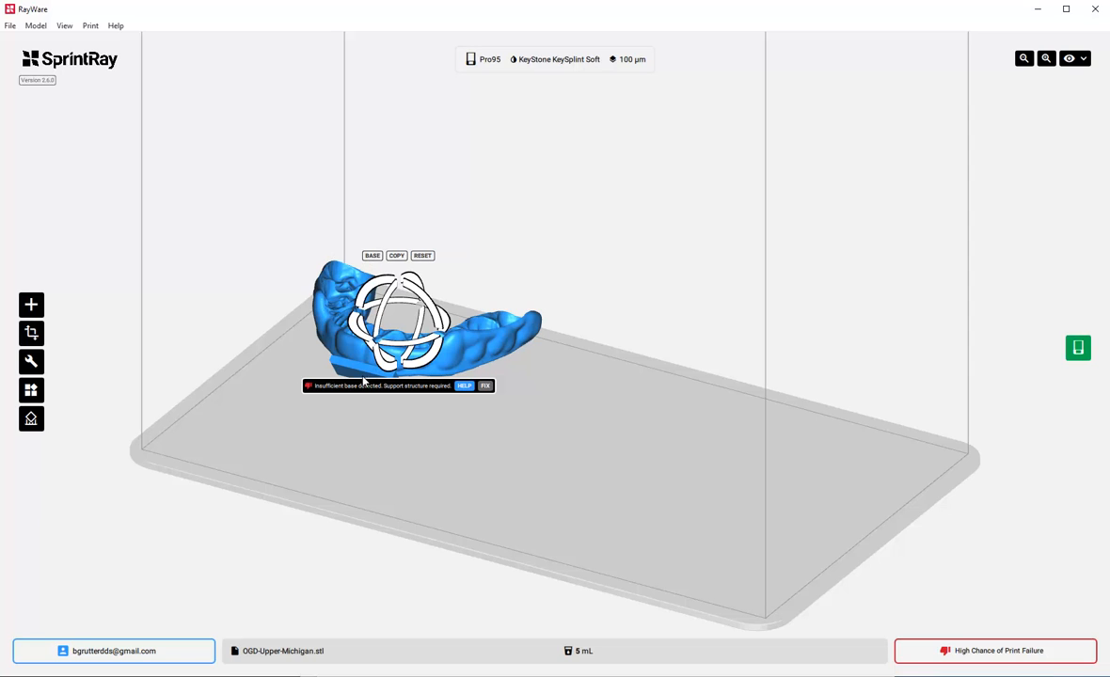
{"action": "left_click", "coordinate": [371, 256]}
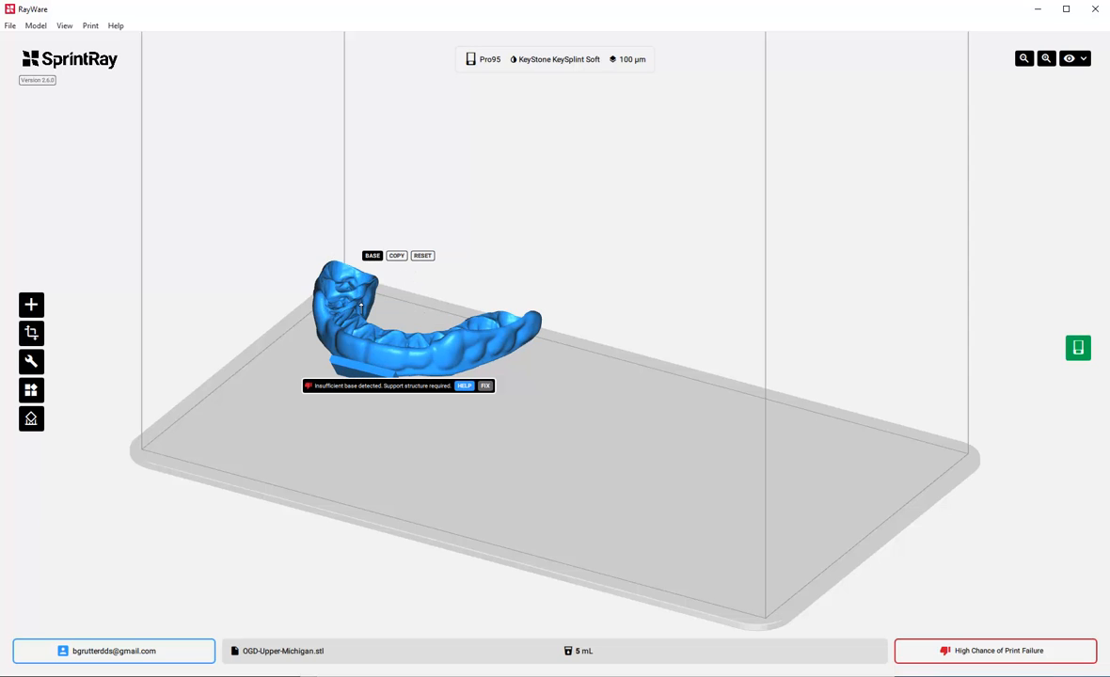
{"action": "middle_click_drag", "start_coordinate": [468, 341], "coordinate": [540, 344]}
{"action": "scroll", "coordinate": [540, 344], "scroll_direction": "up", "scroll_amount": 3}
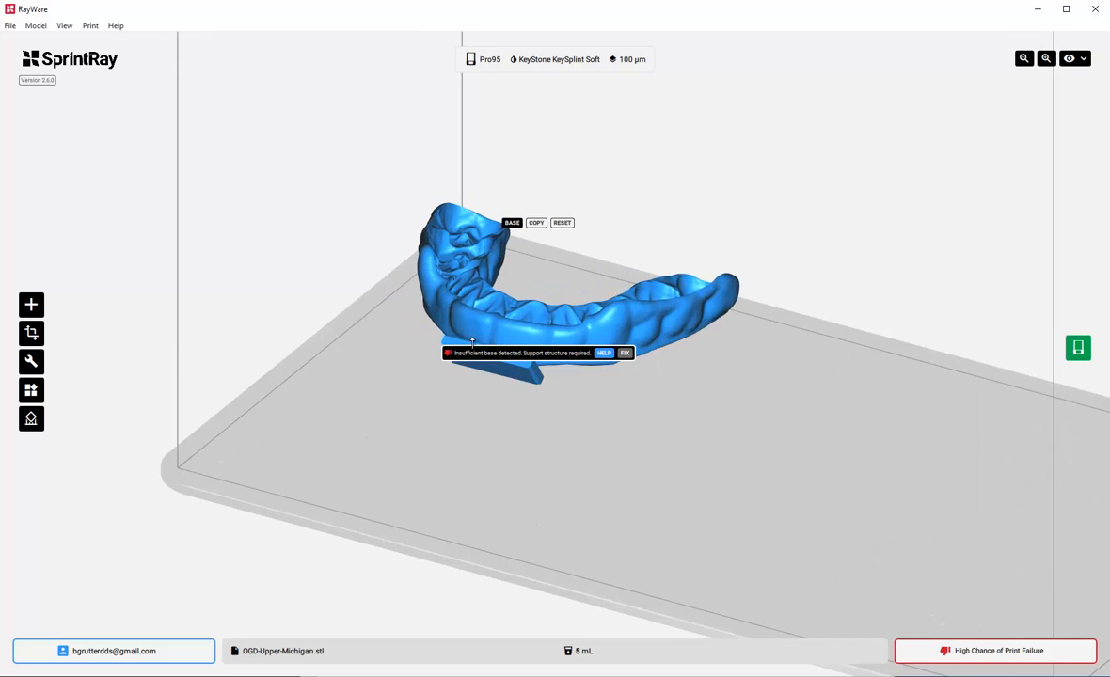
{"action": "scroll", "coordinate": [459, 331], "scroll_direction": "up", "scroll_amount": 5}
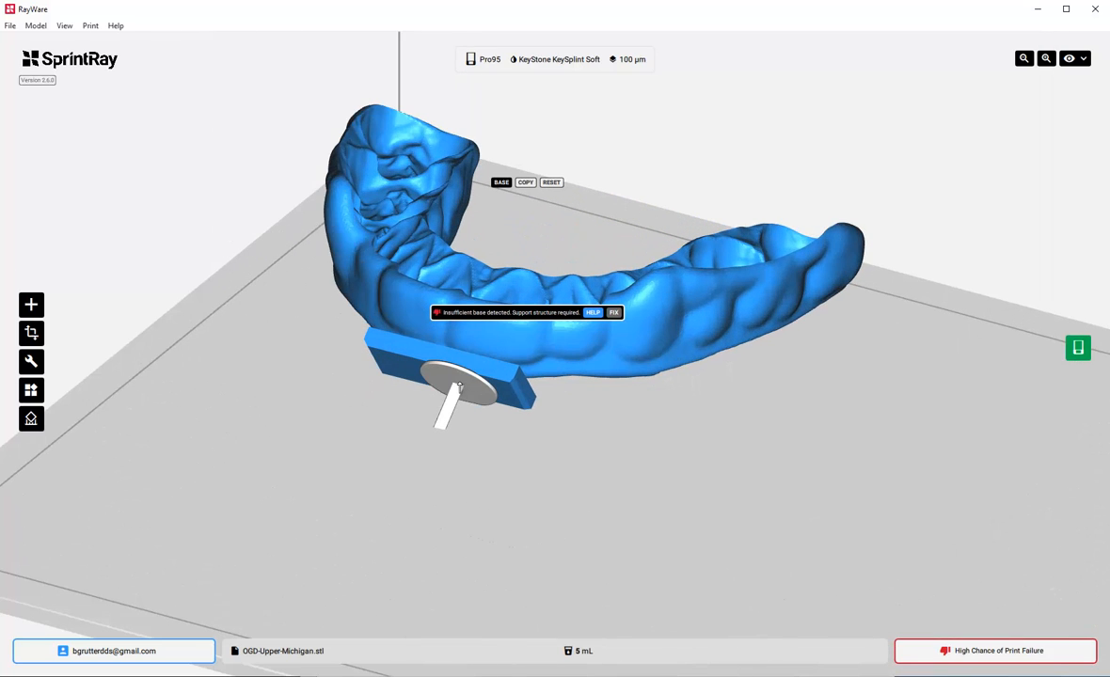
{"action": "left_click", "coordinate": [458, 387]}
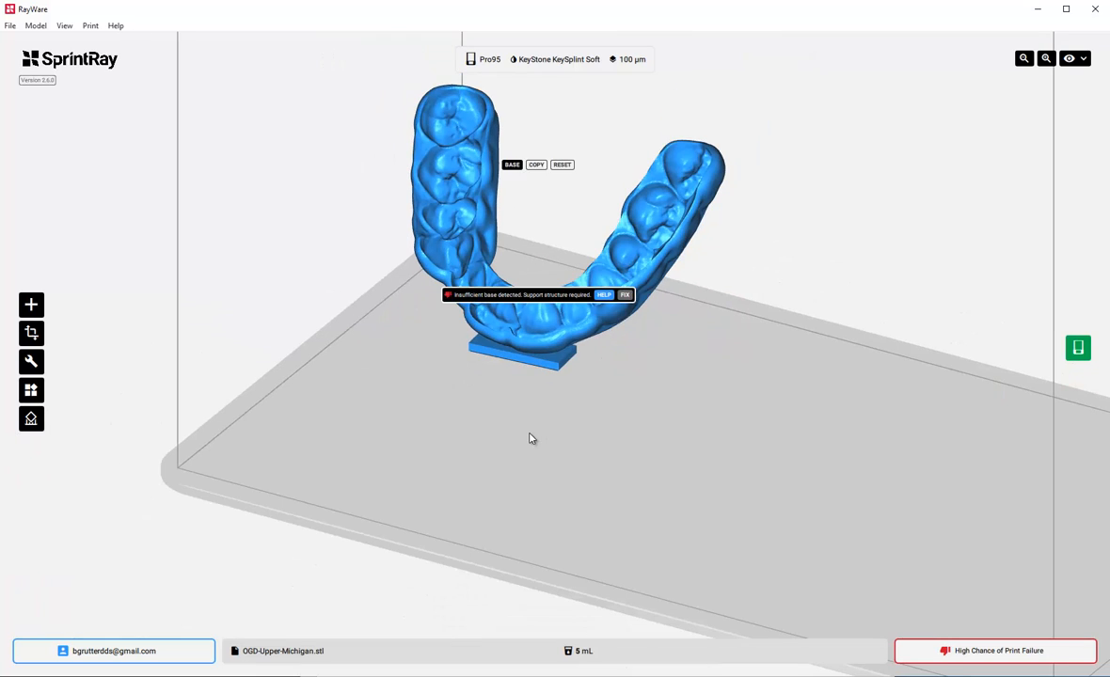
Move the upright splint inward from the build platform's corner and inspect its orientation on the raft from several sides.
{"action": "left_click", "coordinate": [535, 435]}
{"action": "scroll", "coordinate": [617, 429], "scroll_direction": "down", "scroll_amount": 1}
{"action": "left_click_drag", "start_coordinate": [549, 343], "coordinate": [682, 454]}
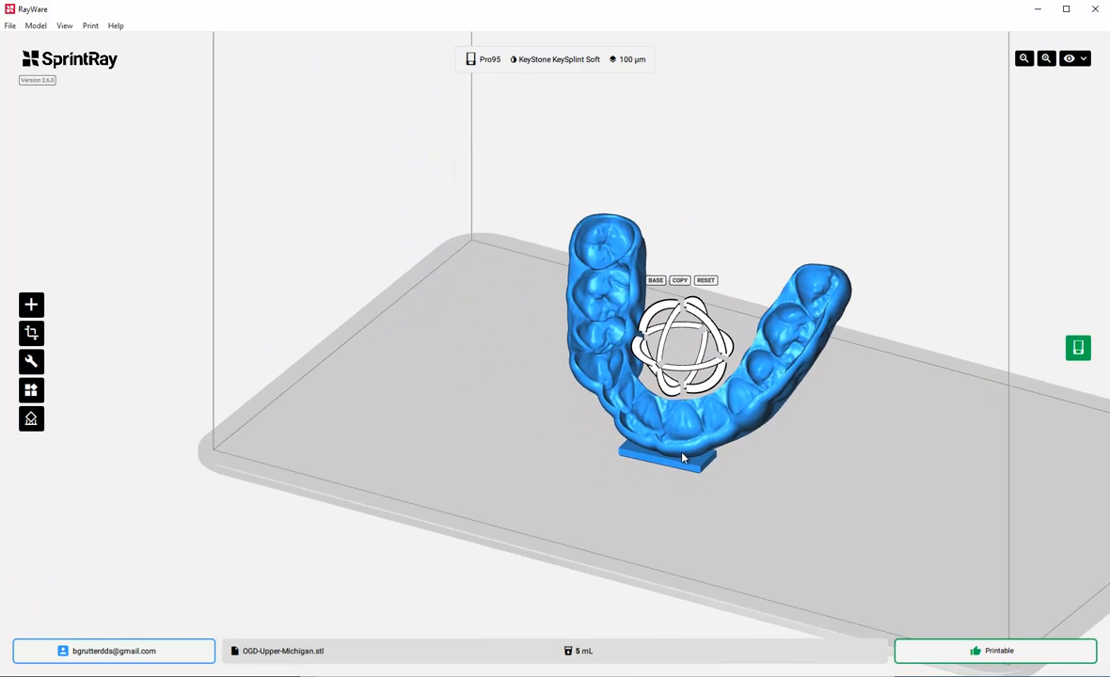
{"action": "scroll", "coordinate": [763, 508], "scroll_direction": "up", "scroll_amount": 1}
{"action": "left_click", "coordinate": [763, 540]}
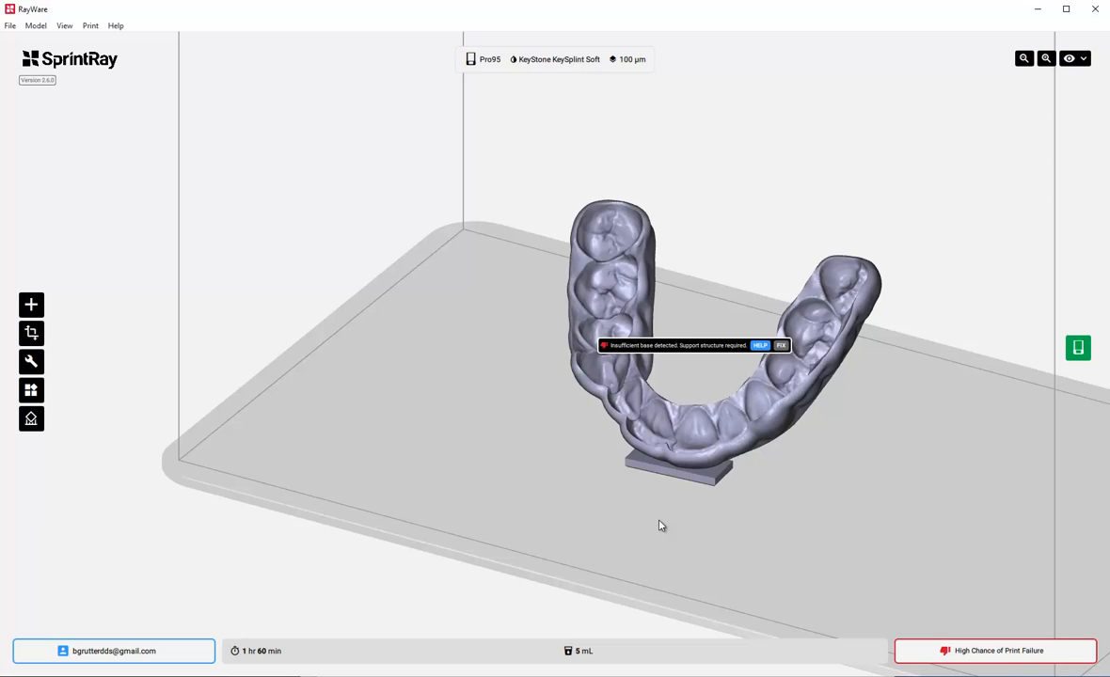
{"action": "right_click_drag", "start_coordinate": [659, 520], "coordinate": [516, 433]}
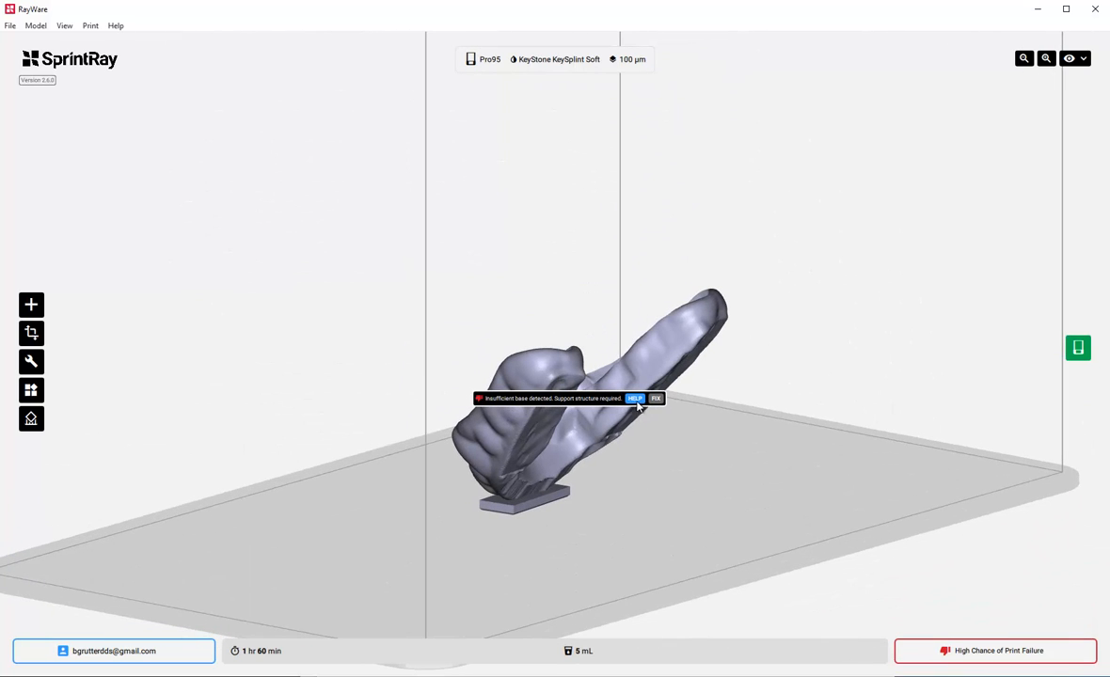
{"action": "right_click_drag", "start_coordinate": [636, 404], "coordinate": [704, 453]}
{"action": "right_click_drag", "start_coordinate": [590, 525], "coordinate": [587, 478]}
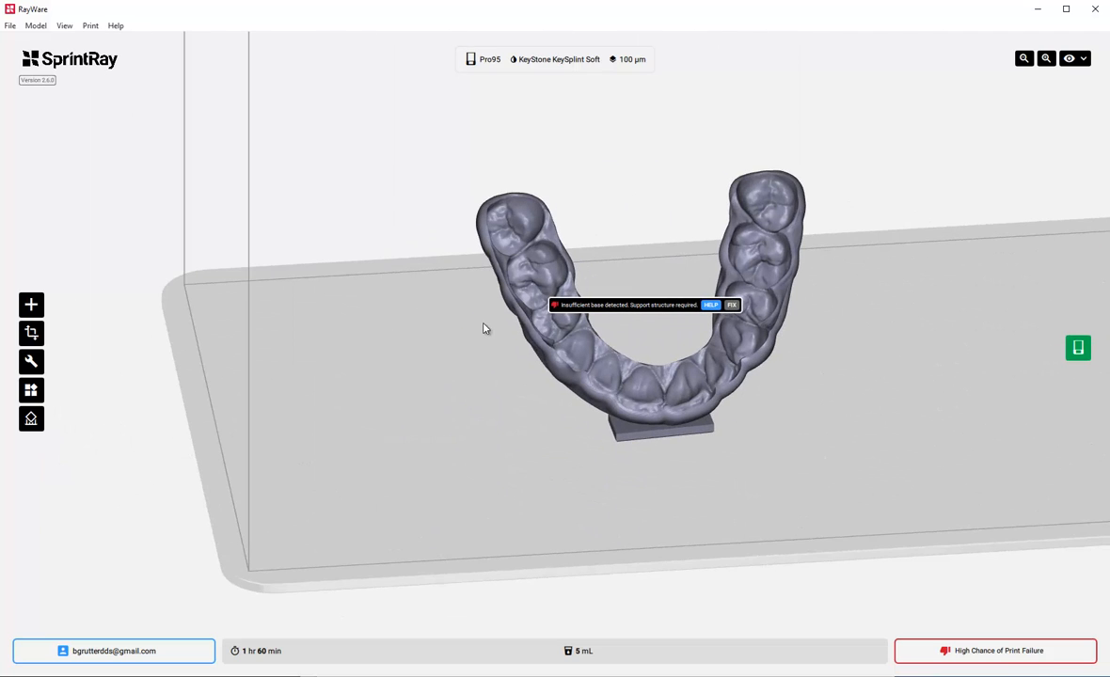
Apply print job settings for the Pro95 printer with KeyStone KeySplint Soft at 100 µm layer thickness.
{"action": "left_click", "coordinate": [488, 63]}
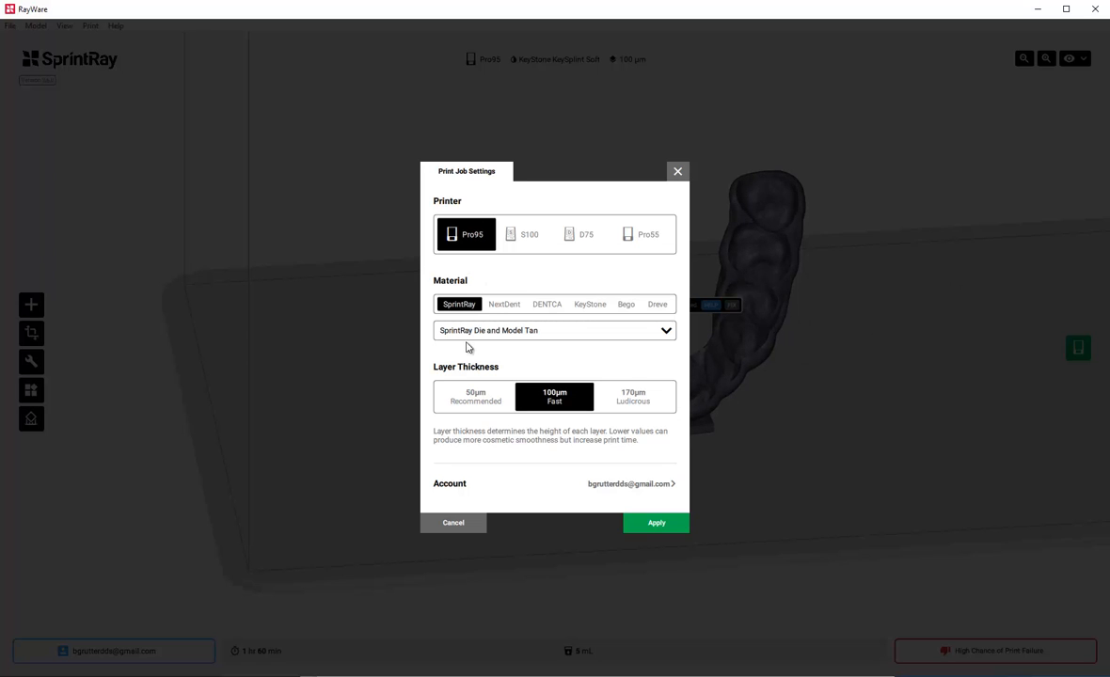
{"action": "left_click", "coordinate": [590, 307]}
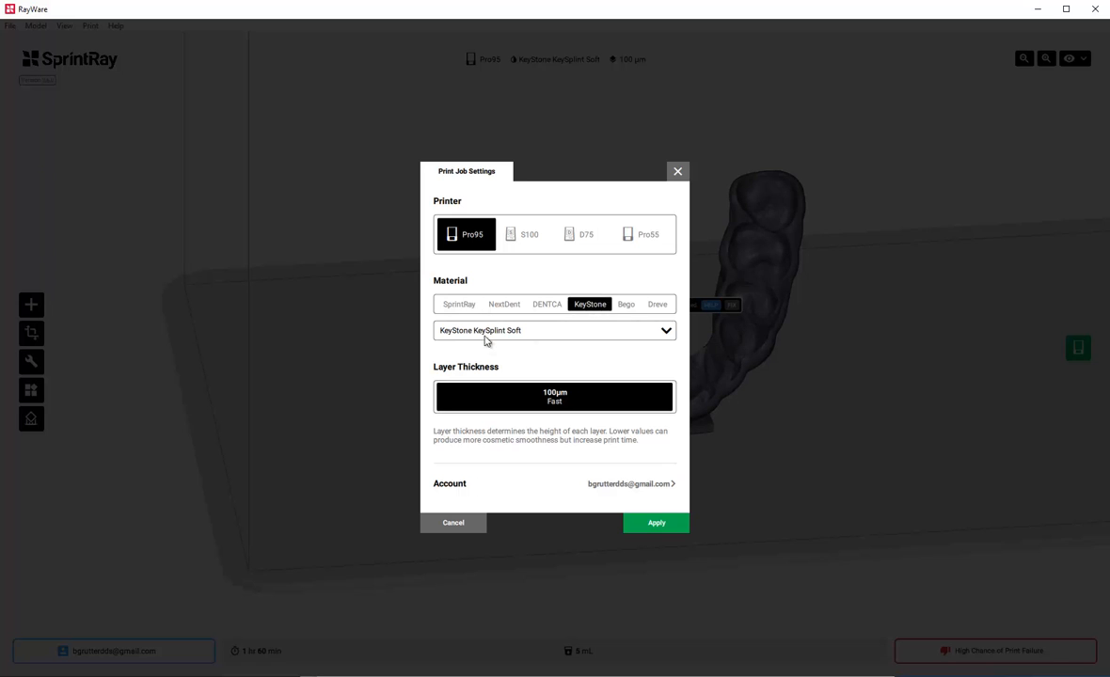
{"action": "left_click", "coordinate": [636, 515]}
{"action": "left_click_drag", "start_coordinate": [696, 510], "coordinate": [704, 472]}
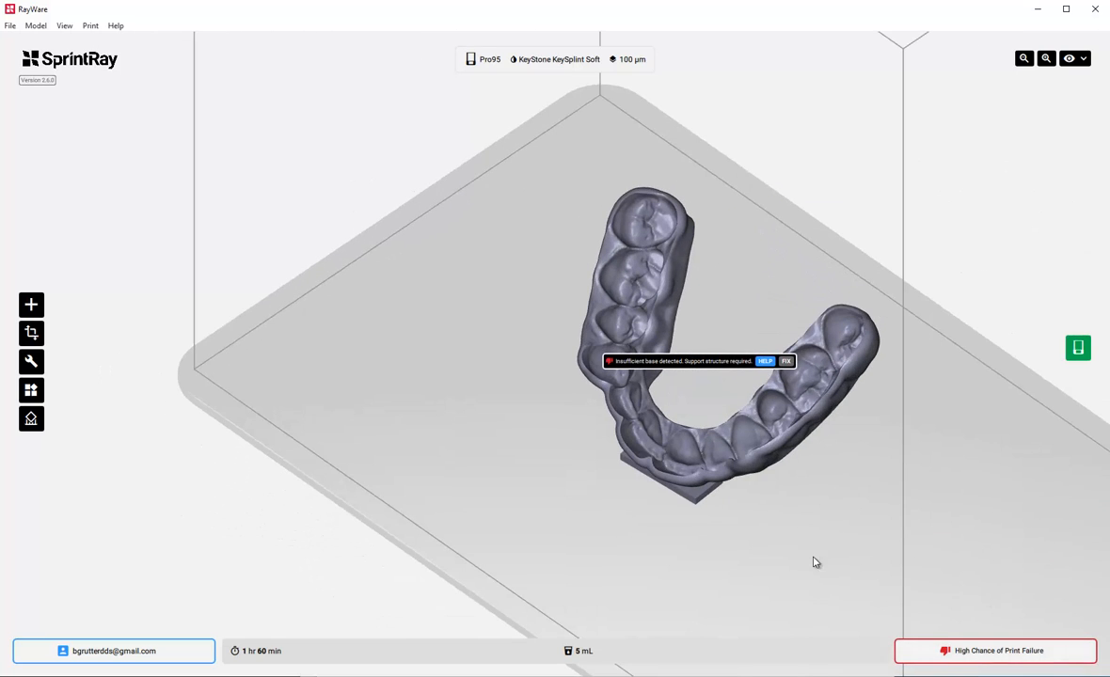
{"action": "left_click_drag", "start_coordinate": [815, 564], "coordinate": [798, 531]}
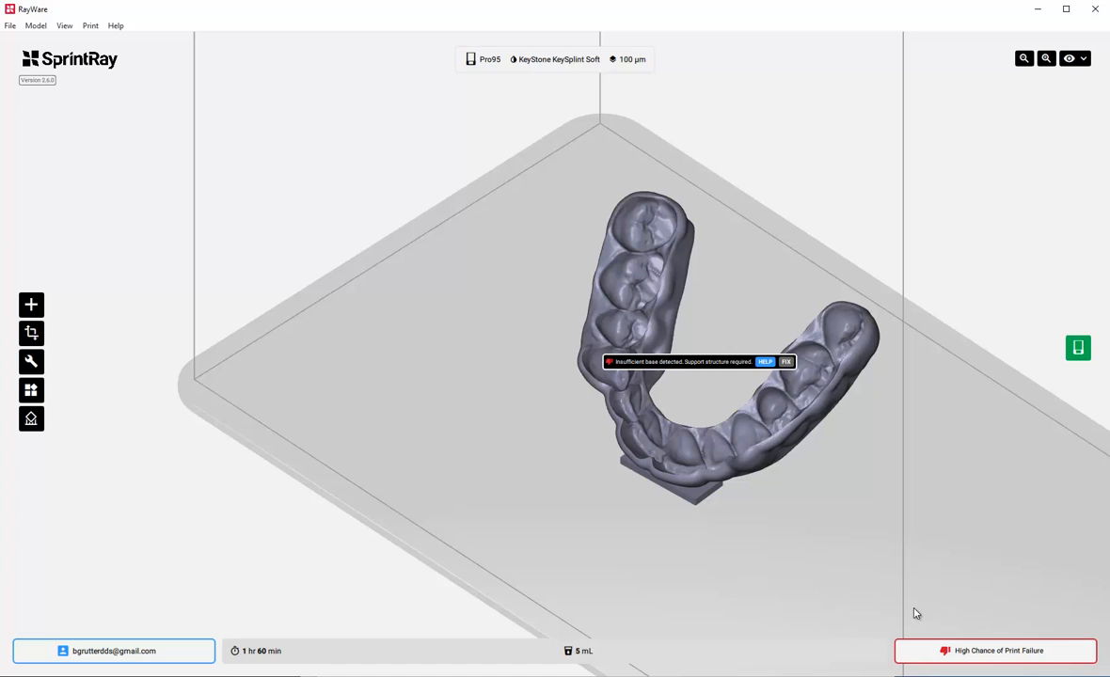